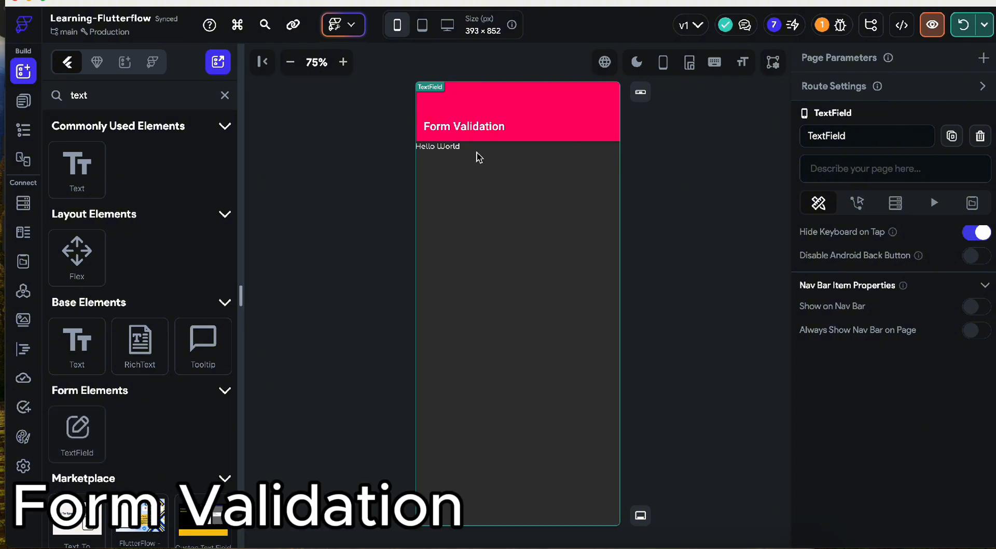
- Delete the placeholder 'Hello World' text widget from the page
{"action": "left_click", "coordinate": [449, 150]}
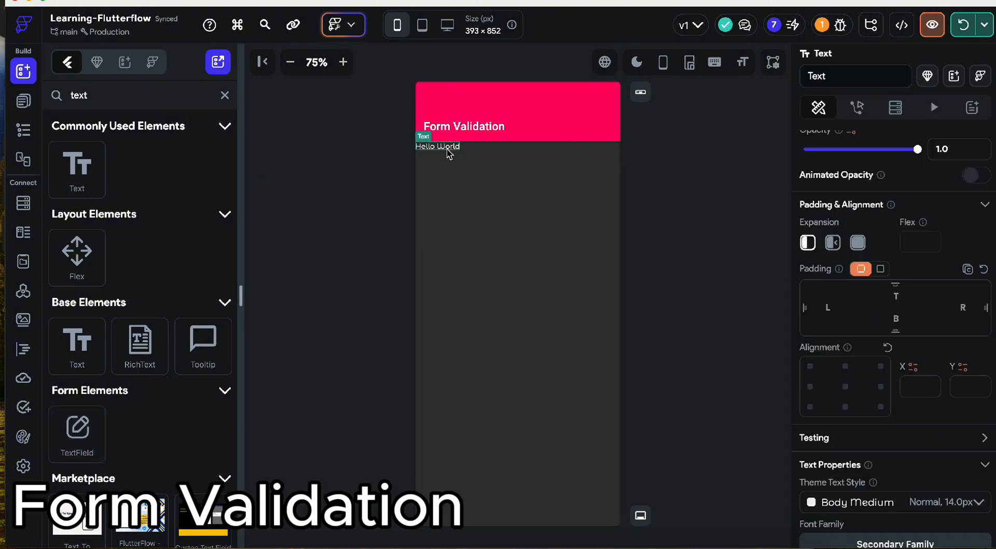
{"action": "key", "text": "Delete"}
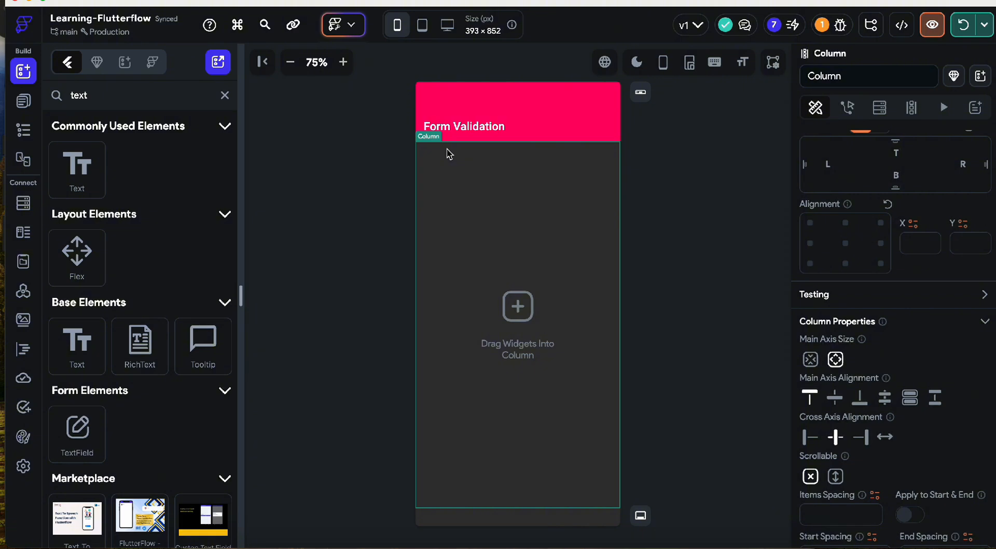
- Centre the page column horizontally and set its start spacing to 40
{"action": "left_click", "coordinate": [451, 128]}
{"action": "left_click", "coordinate": [491, 170]}
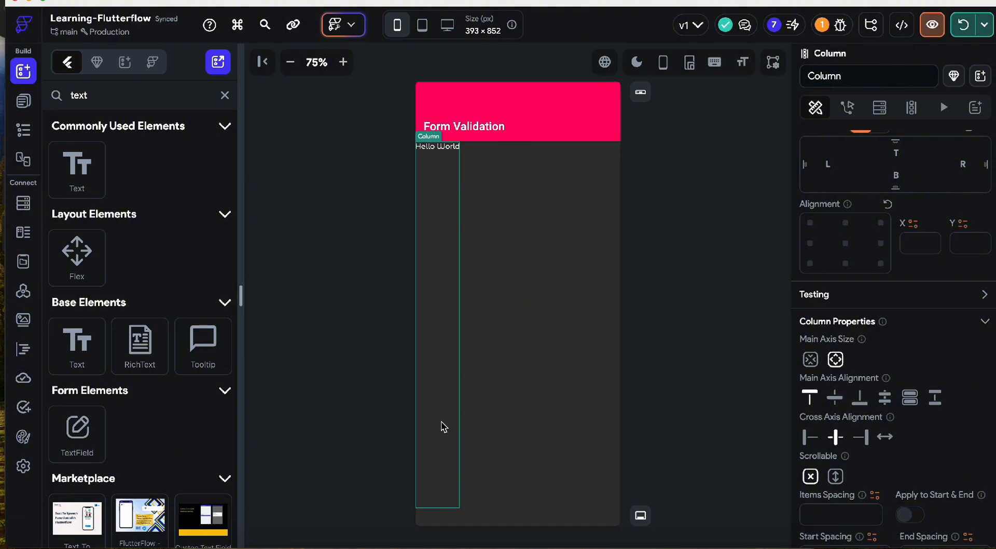
{"action": "left_click", "coordinate": [845, 243]}
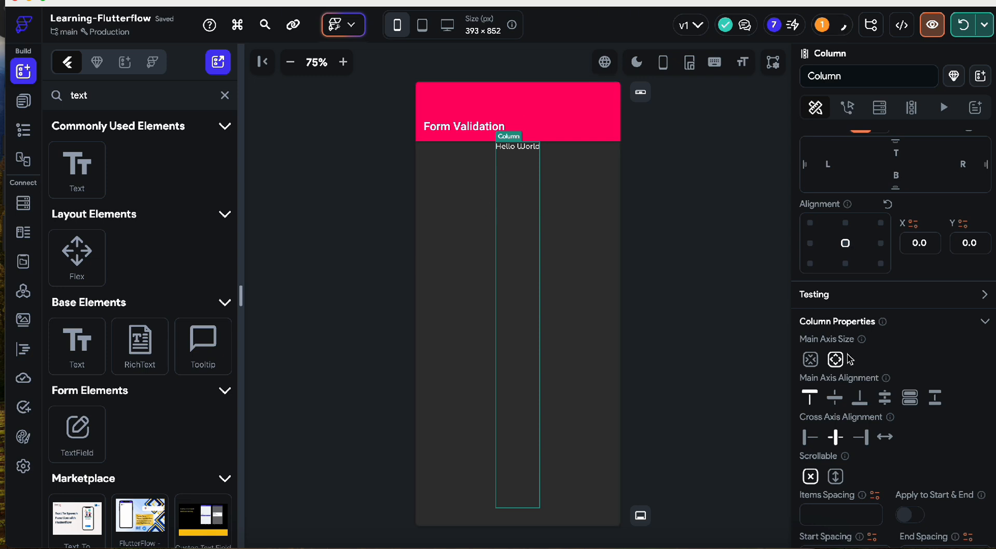
{"action": "scroll", "coordinate": [882, 272], "scroll_direction": "up", "scroll_amount": 2}
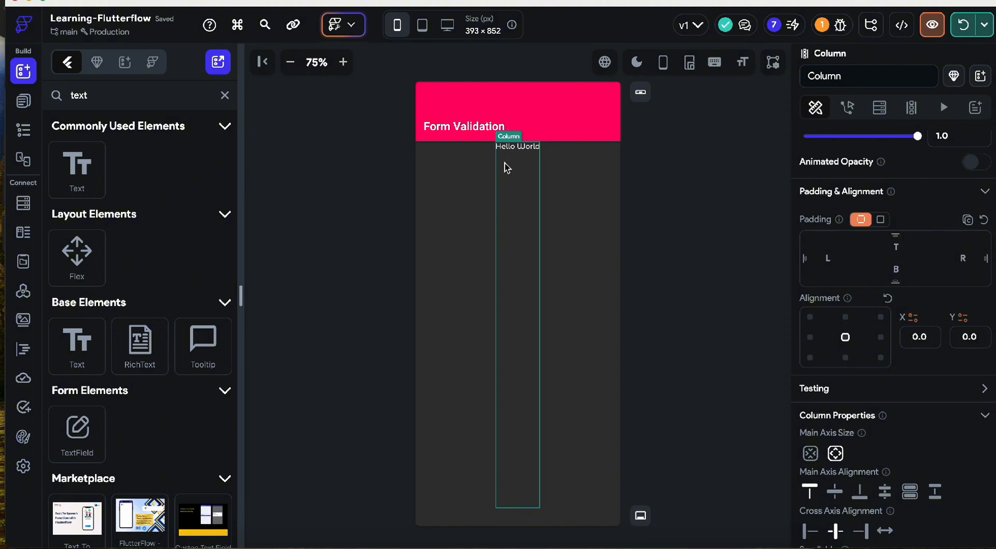
{"action": "scroll", "coordinate": [905, 471], "scroll_direction": "down", "scroll_amount": 2}
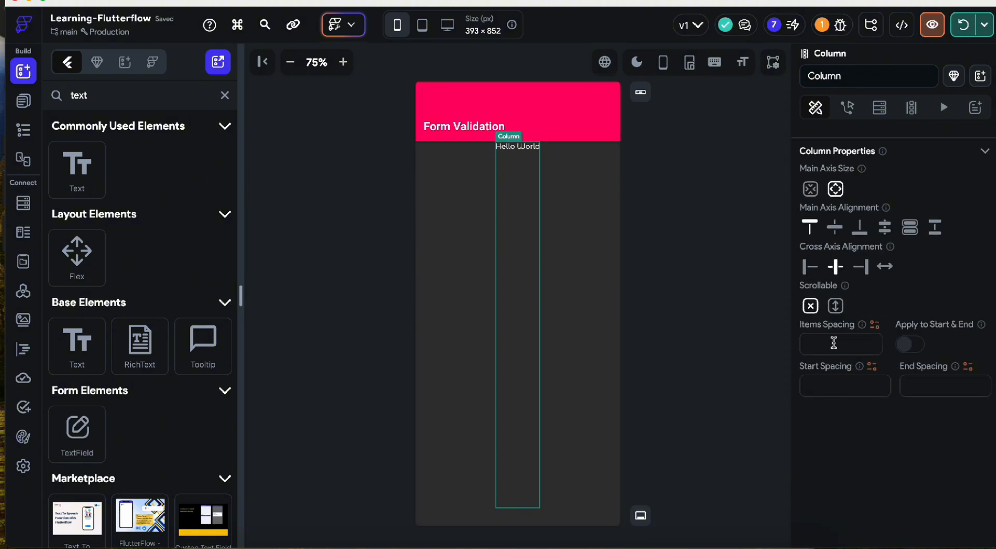
{"action": "left_click", "coordinate": [830, 389]}
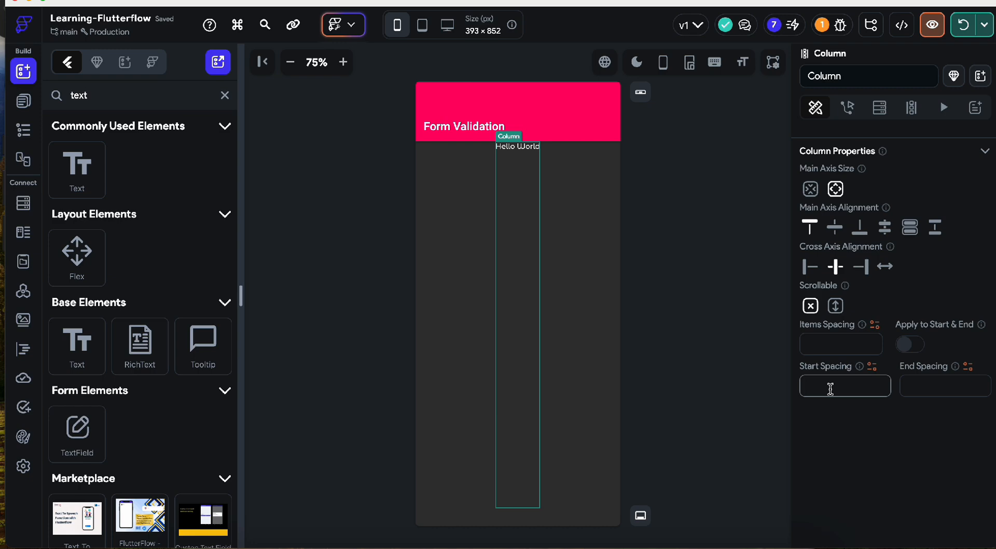
{"action": "type", "text": "40"}
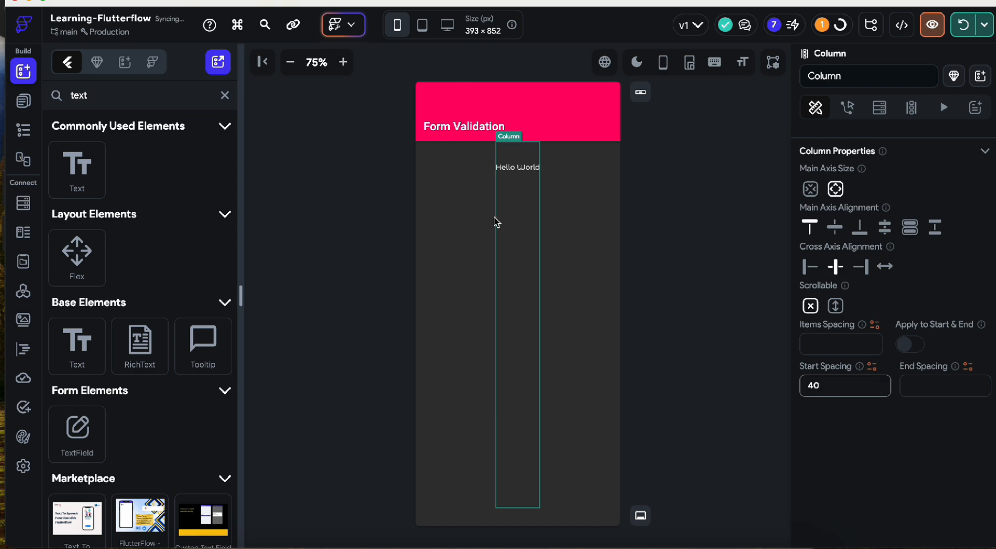
- Set the Hello World text's font size to 26
{"action": "left_click", "coordinate": [510, 169]}
{"action": "scroll", "coordinate": [845, 415], "scroll_direction": "down", "scroll_amount": 7}
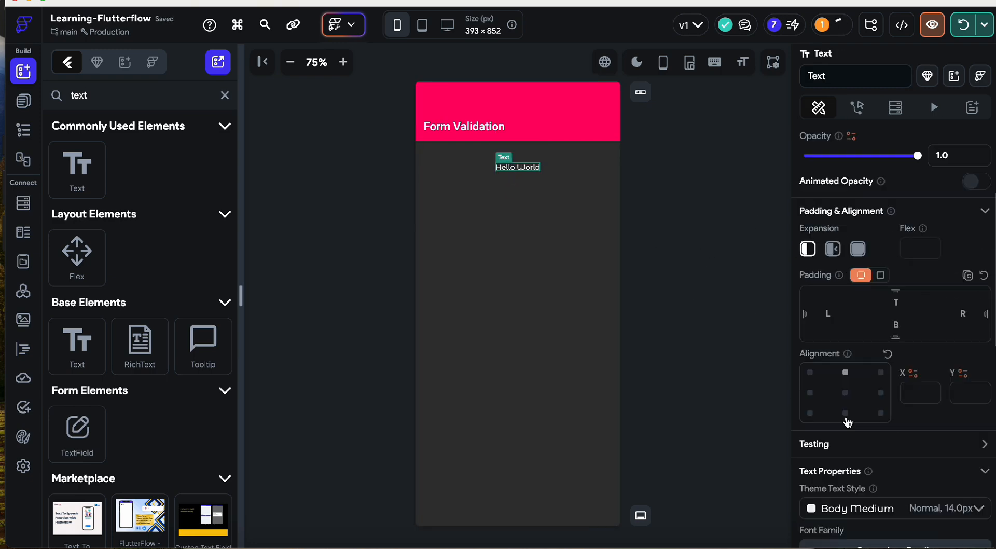
{"action": "left_click", "coordinate": [840, 408]}
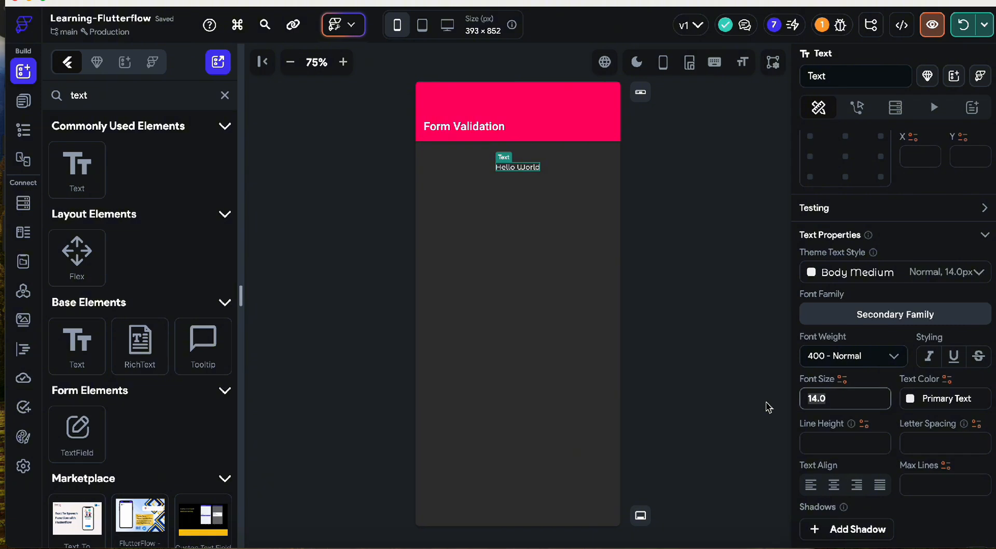
{"action": "type", "text": "26"}
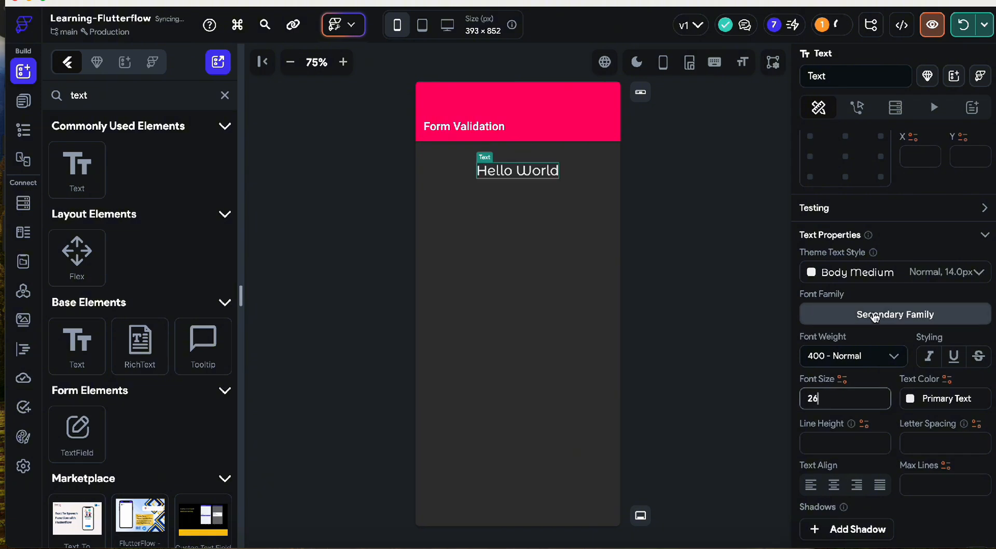
- Start rewording the text, replacing Hello World with 'Login'
{"action": "scroll", "coordinate": [874, 317], "scroll_direction": "up", "scroll_amount": 5}
{"action": "scroll", "coordinate": [843, 250], "scroll_direction": "up", "scroll_amount": 3}
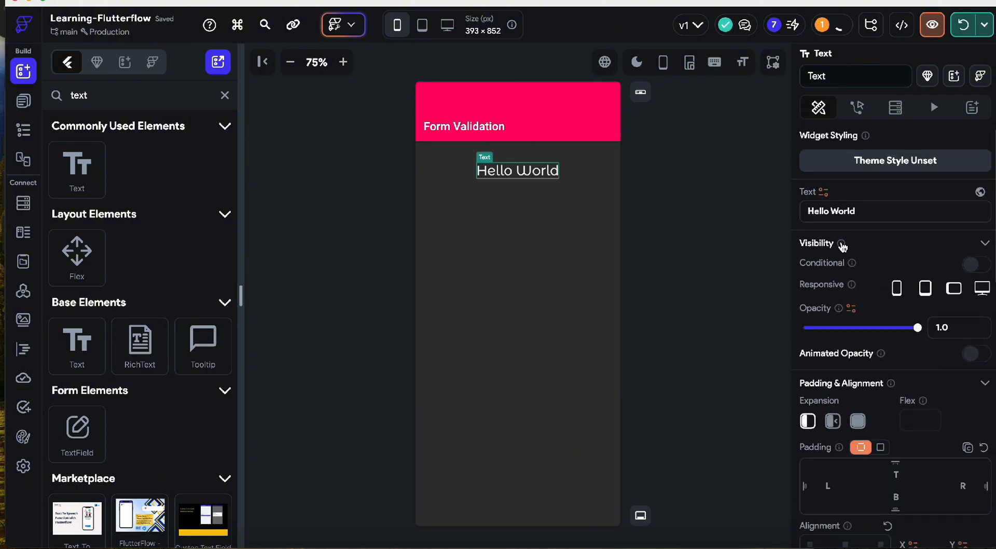
{"action": "left_click", "coordinate": [830, 213]}
{"action": "type", "text": "4ogin"}
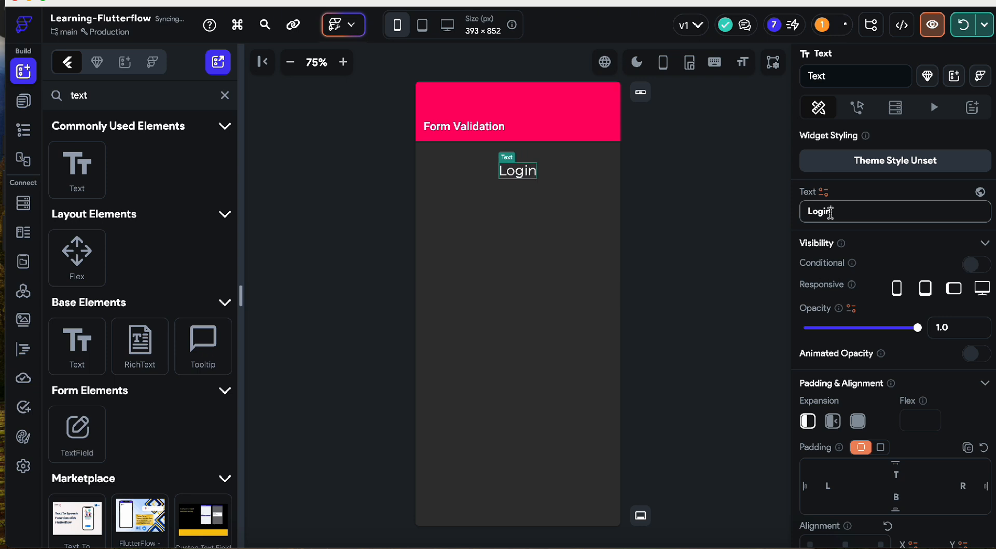
- Switch the text to the theme's Primary font family
{"action": "scroll", "coordinate": [840, 355], "scroll_direction": "down", "scroll_amount": 6}
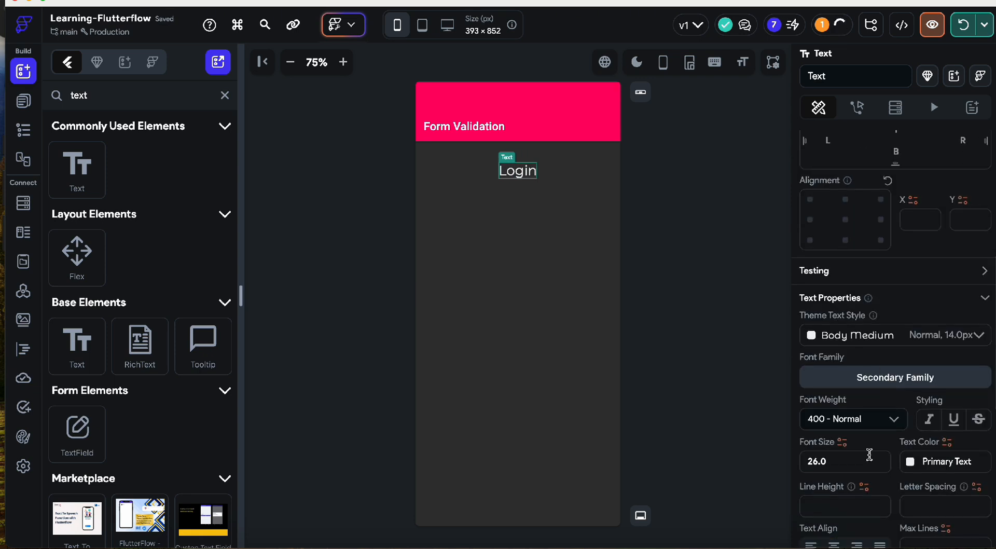
{"action": "left_click", "coordinate": [908, 378]}
{"action": "left_click", "coordinate": [648, 194]}
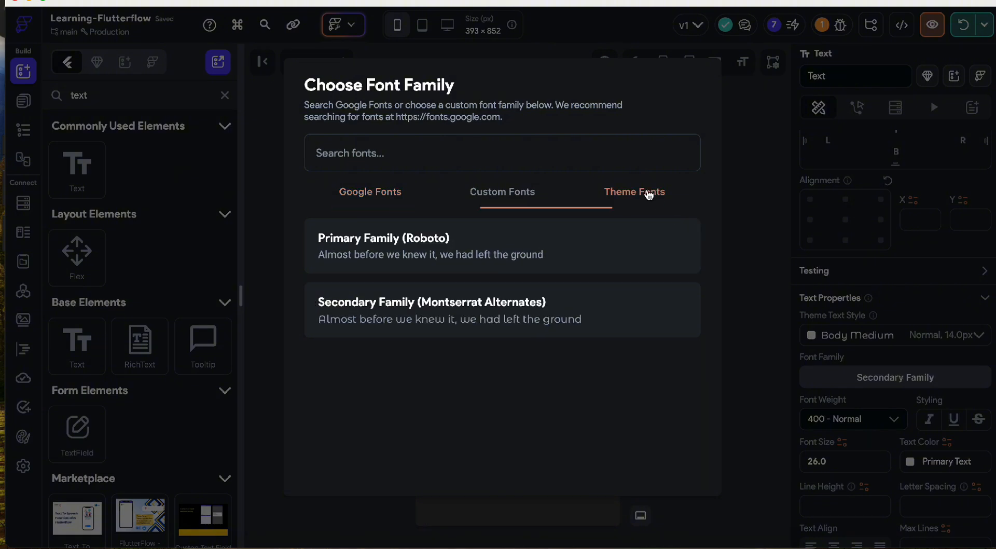
{"action": "left_click", "coordinate": [534, 253]}
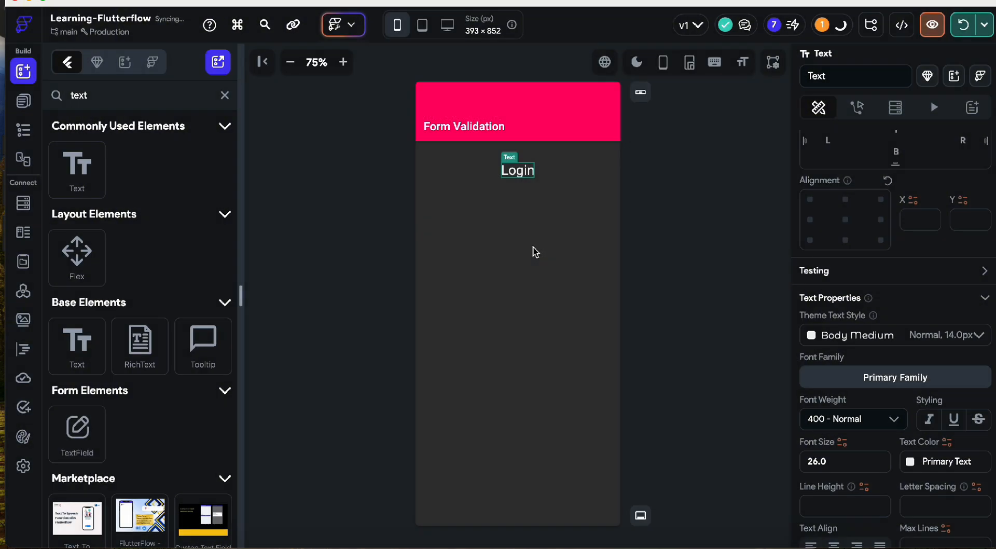
- Finish the heading text so it reads 'Login Account'
{"action": "scroll", "coordinate": [864, 220], "scroll_direction": "up", "scroll_amount": 6}
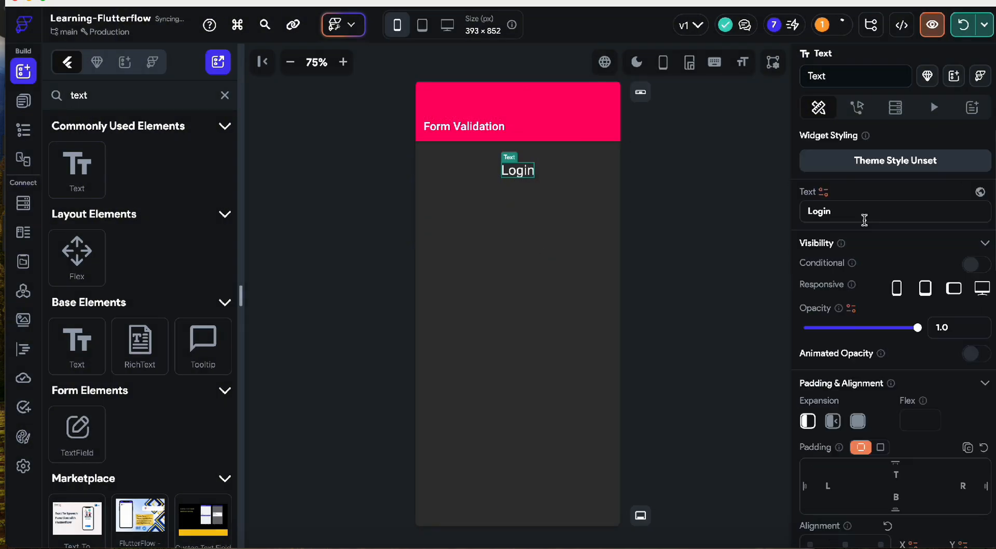
{"action": "left_click", "coordinate": [839, 210]}
{"action": "type", "text": "Screen"}
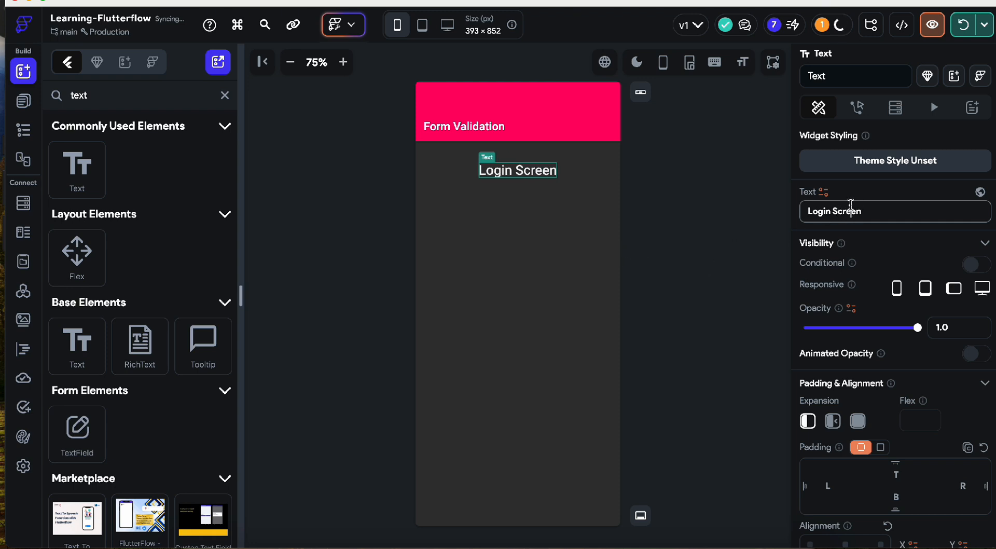
{"action": "double_click", "coordinate": [850, 211]}
{"action": "type", "text": "Account"}
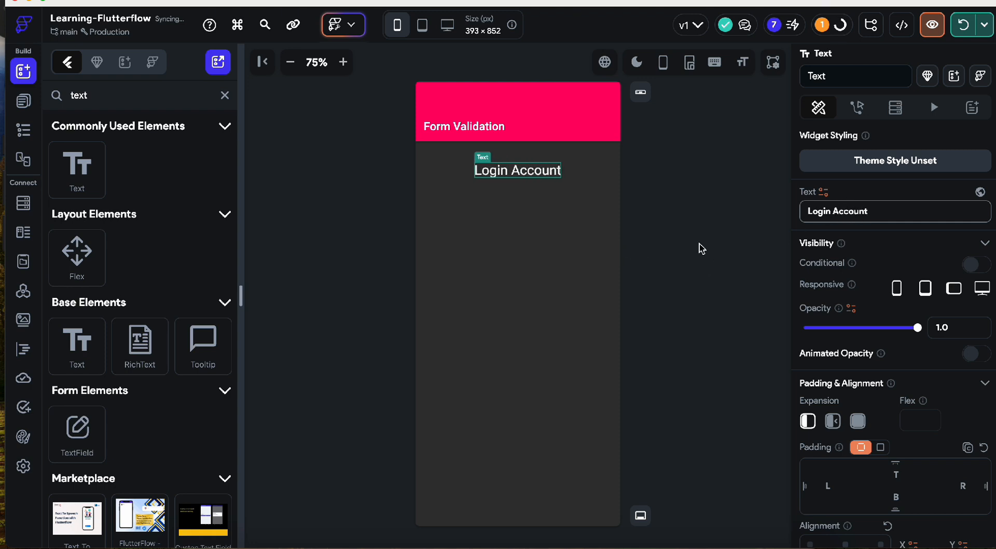
{"action": "left_click", "coordinate": [659, 255]}
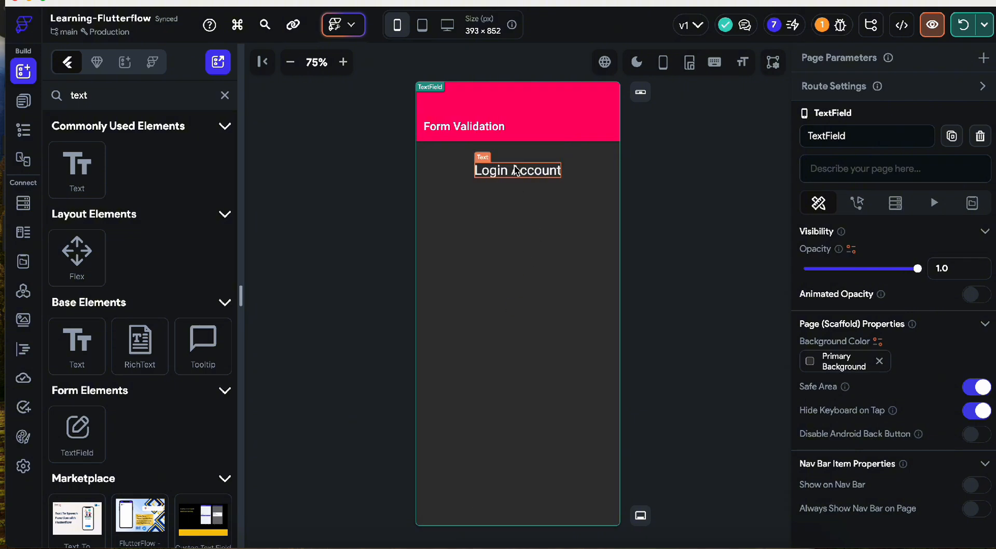
- Change the column's start spacing to 60
{"action": "left_click", "coordinate": [521, 196]}
{"action": "scroll", "coordinate": [849, 418], "scroll_direction": "down", "scroll_amount": 5}
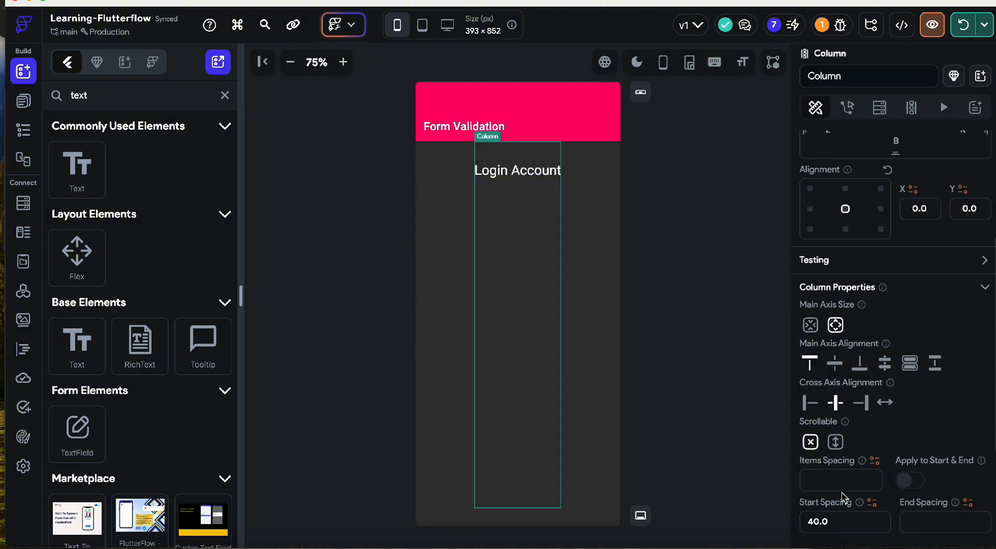
{"action": "left_click_drag", "start_coordinate": [813, 523], "coordinate": [773, 529]}
{"action": "type", "text": "6"}
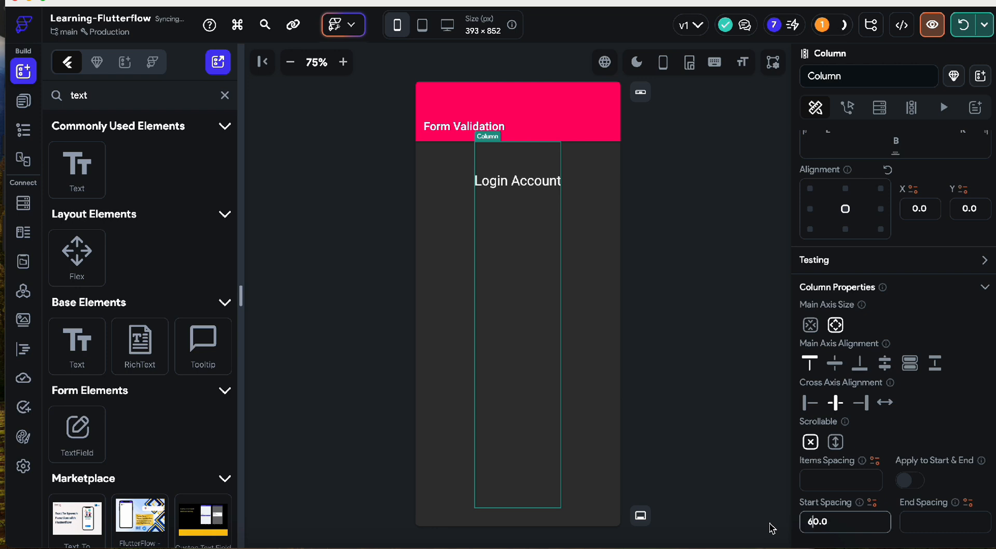
{"action": "left_click", "coordinate": [584, 244]}
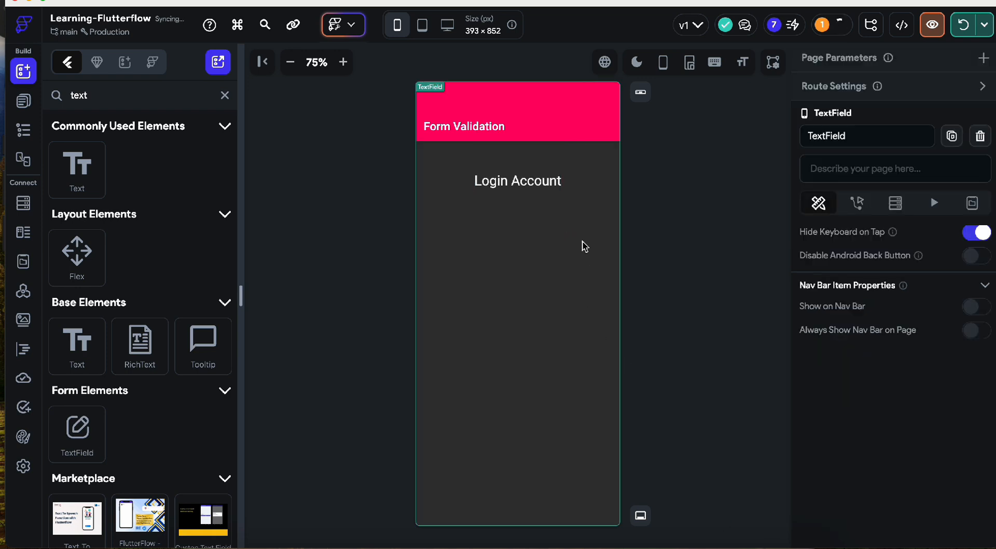
- Insert a TextField into the column below the Login Account heading
{"action": "left_click", "coordinate": [517, 269]}
{"action": "right_click", "coordinate": [517, 269]}
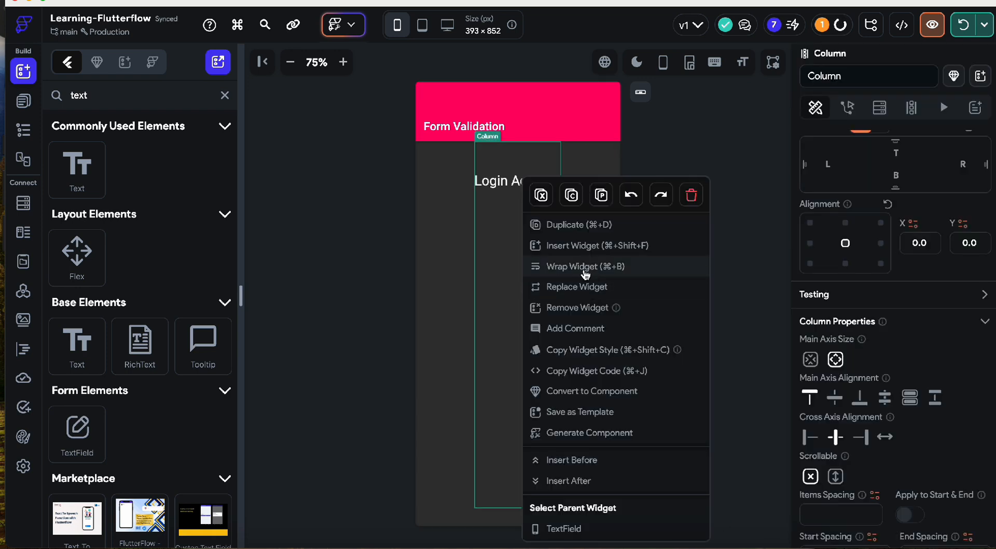
{"action": "left_click", "coordinate": [524, 263]}
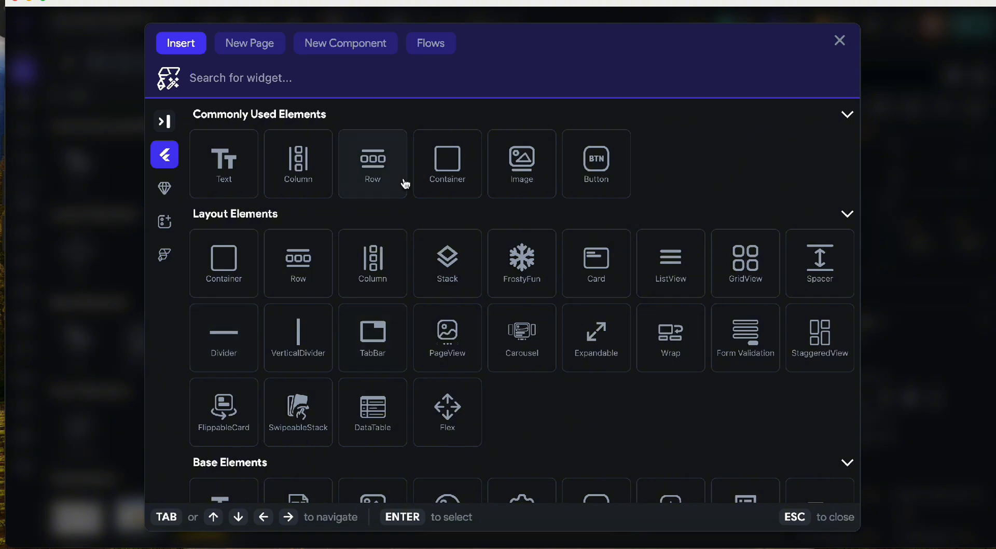
{"action": "type", "text": "text"}
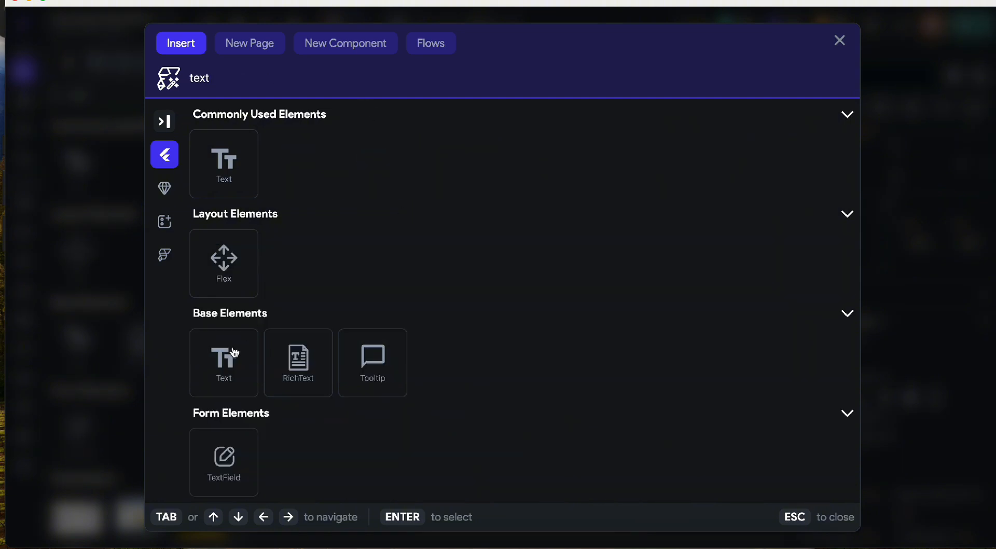
{"action": "left_click", "coordinate": [221, 466]}
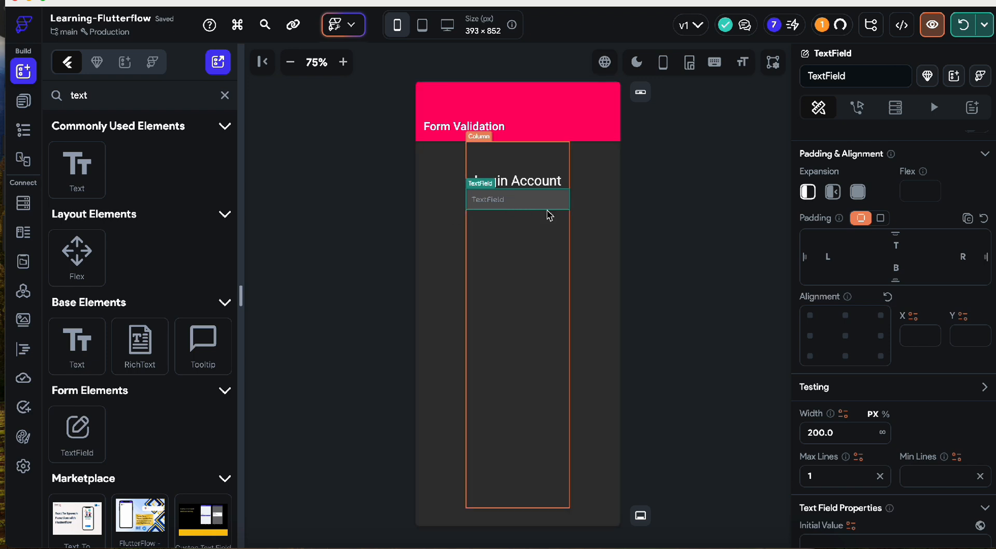
- Set the column's items spacing to 35
{"action": "left_click", "coordinate": [550, 214]}
{"action": "left_click", "coordinate": [498, 213]}
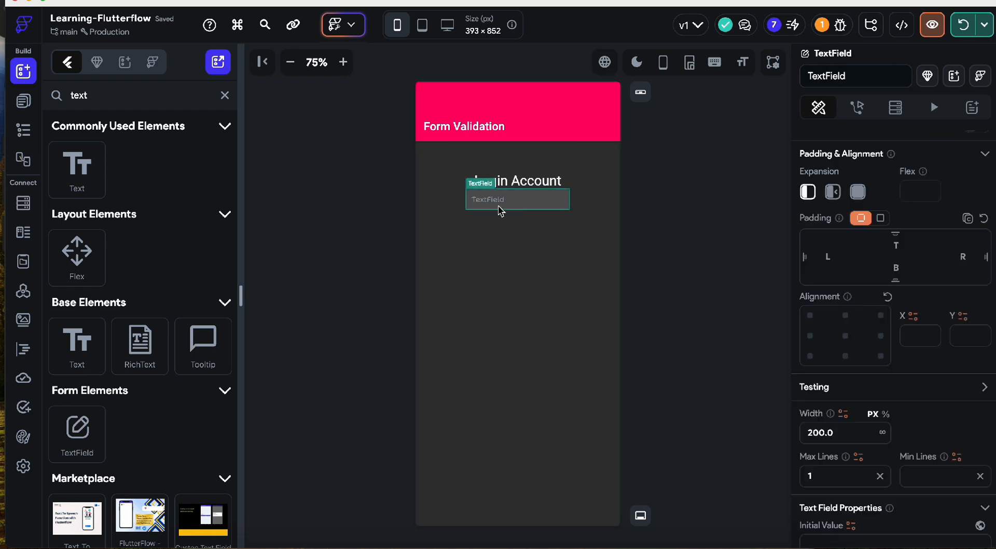
{"action": "left_click", "coordinate": [514, 231]}
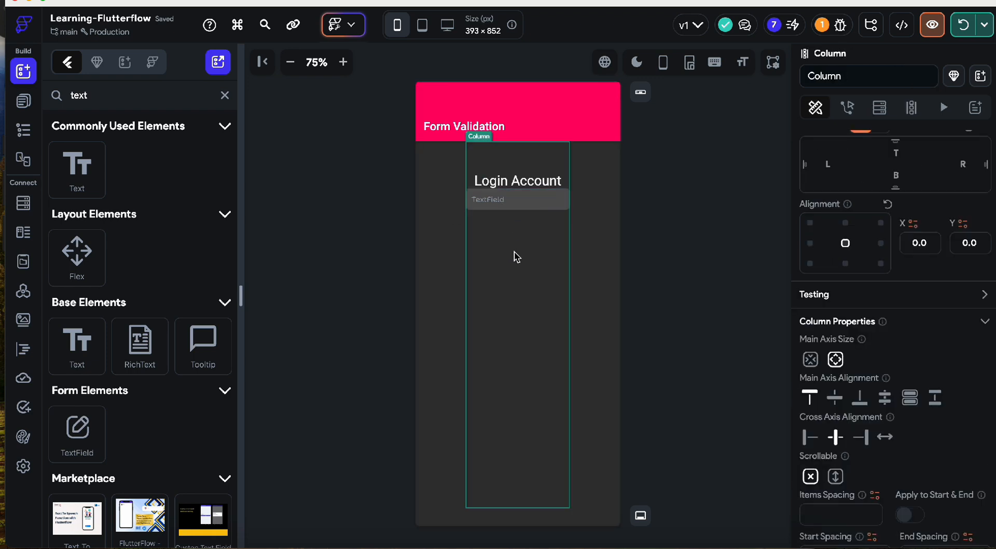
{"action": "scroll", "coordinate": [831, 420], "scroll_direction": "down", "scroll_amount": 5}
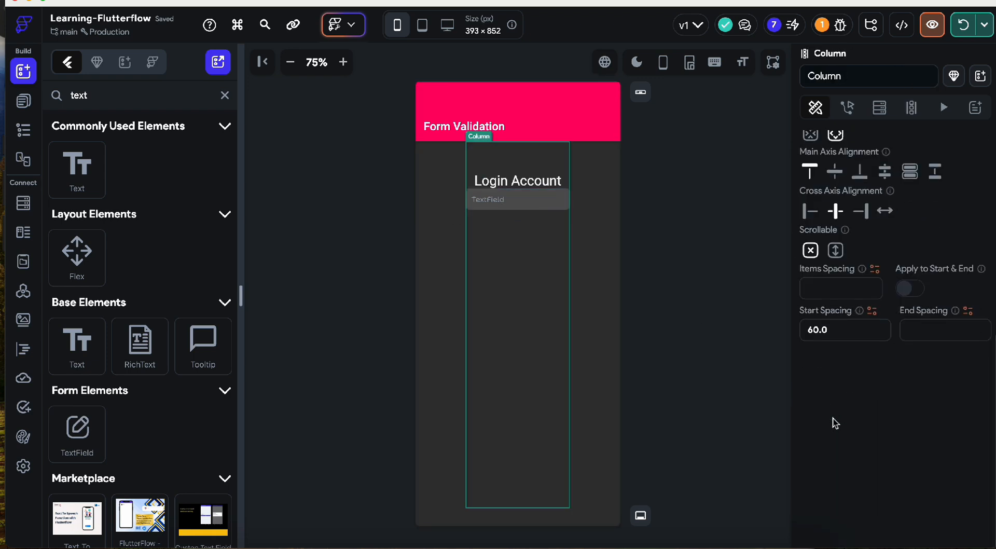
{"action": "left_click", "coordinate": [839, 287]}
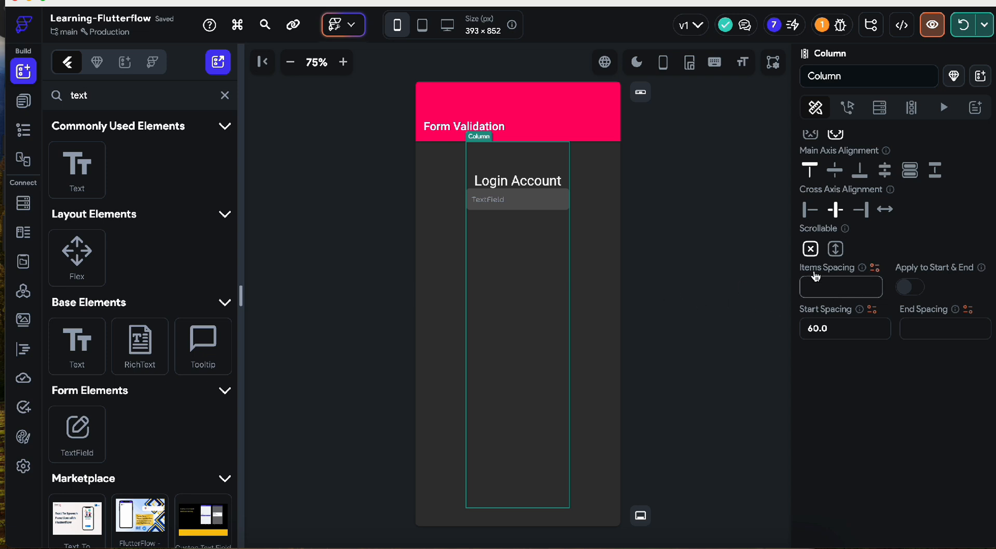
{"action": "type", "text": "25"}
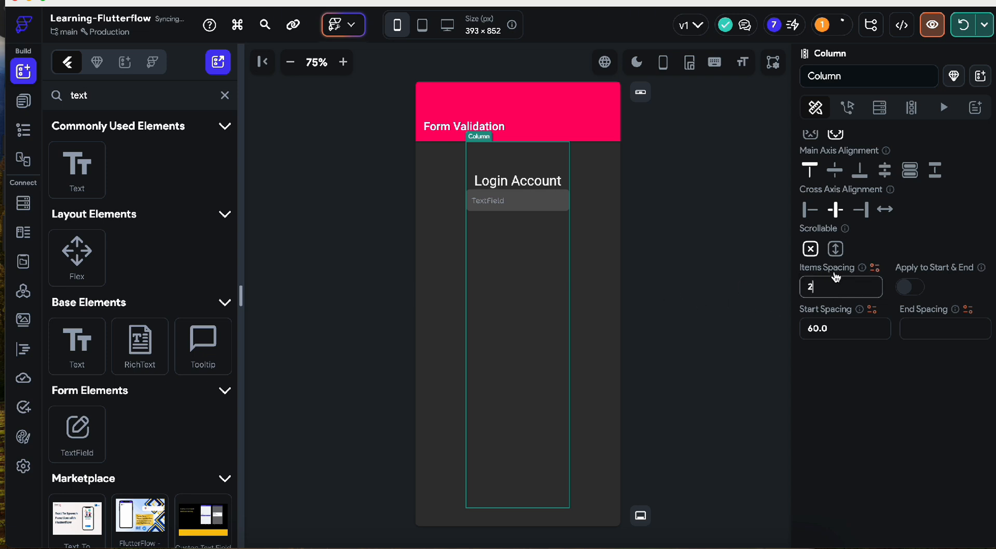
{"action": "key", "text": "BackSpace"}
{"action": "key", "text": "BackSpace"}
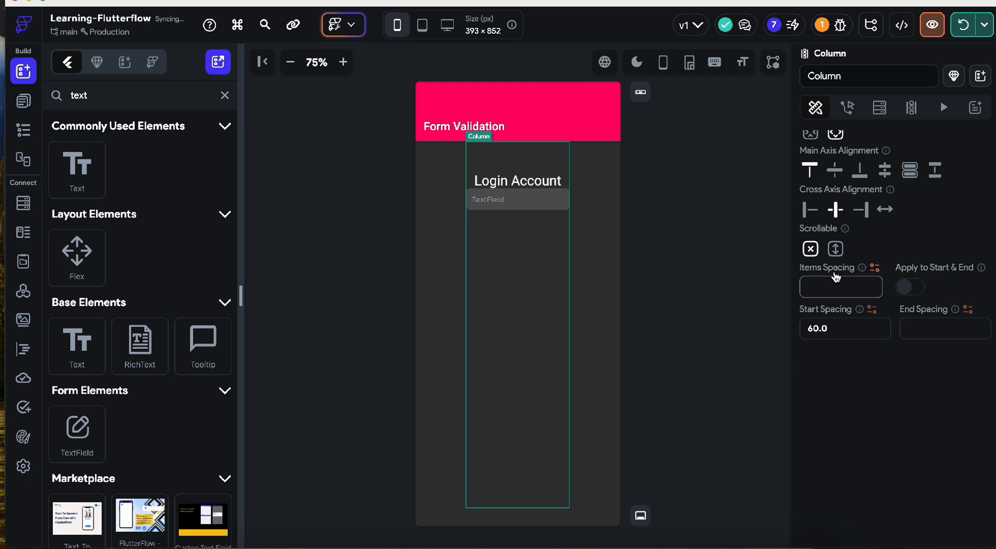
{"action": "type", "text": "30"}
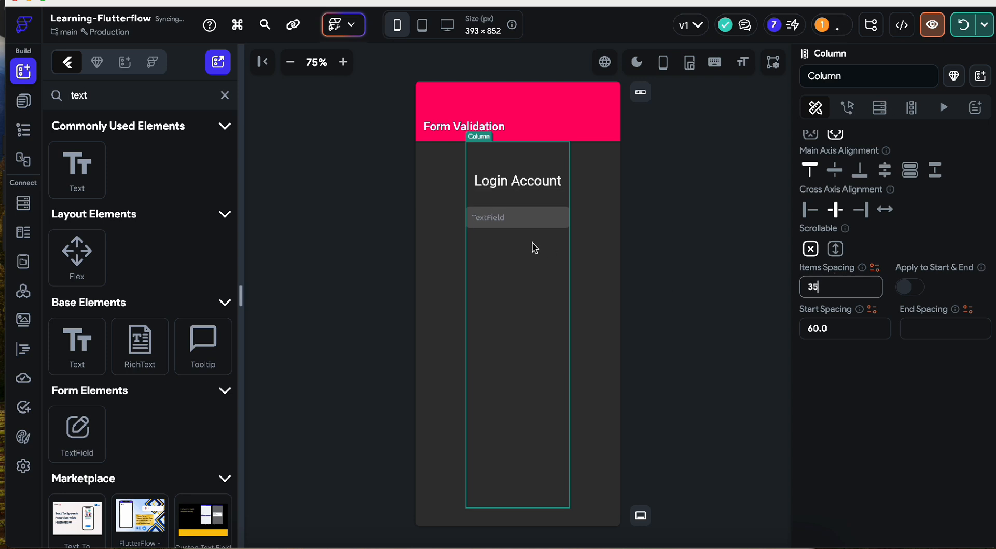
- Stretch the TextField to full width (inf)
{"action": "left_click", "coordinate": [506, 222]}
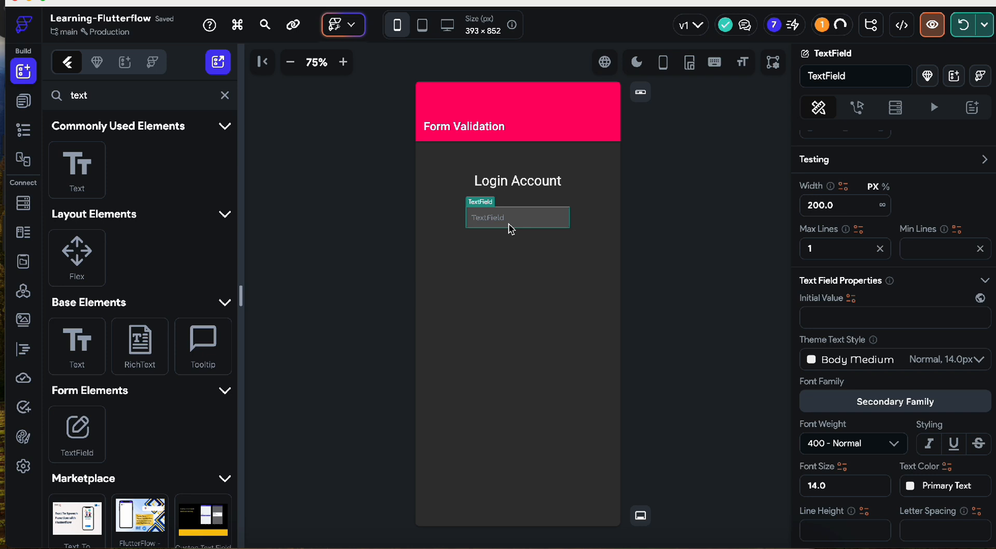
{"action": "scroll", "coordinate": [878, 343], "scroll_direction": "down", "scroll_amount": 1}
{"action": "scroll", "coordinate": [877, 342], "scroll_direction": "up", "scroll_amount": 1}
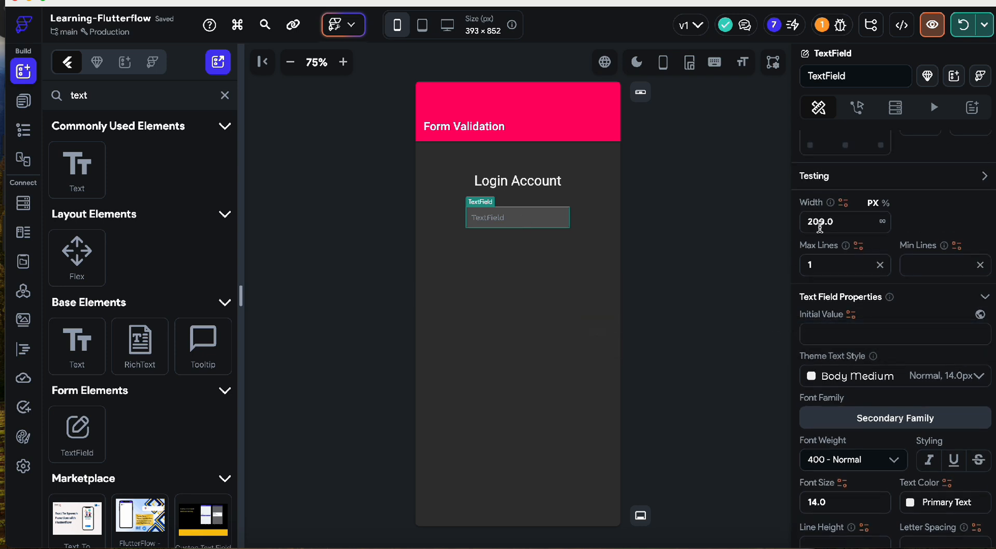
{"action": "left_click", "coordinate": [883, 225]}
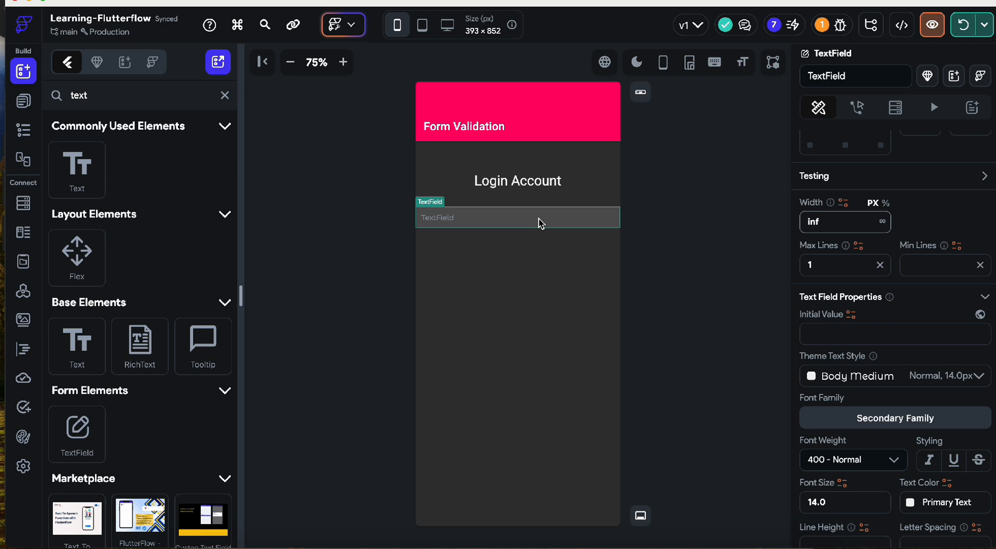
- Give the column a uniform padding of 20 on all sides
{"action": "left_click", "coordinate": [578, 191]}
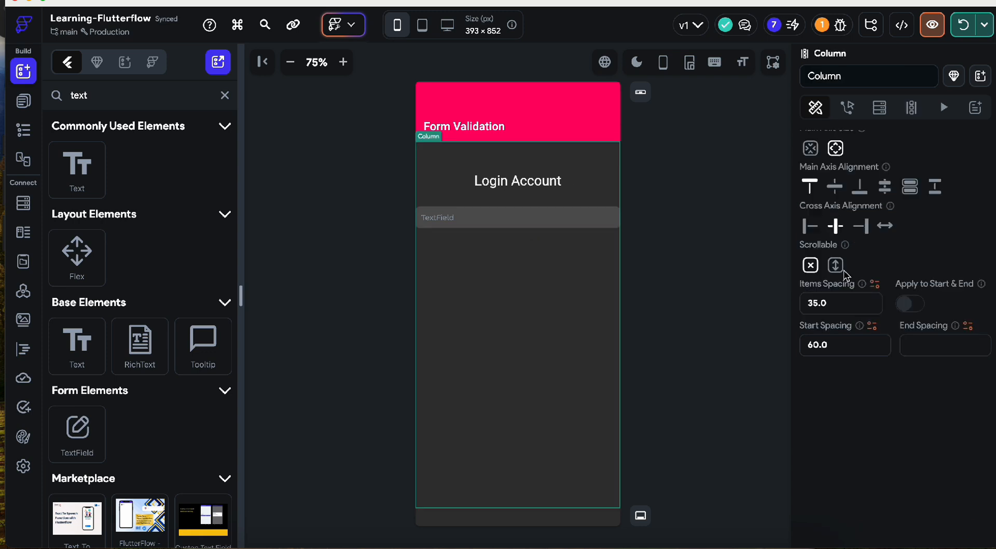
{"action": "scroll", "coordinate": [846, 275], "scroll_direction": "up", "scroll_amount": 6}
{"action": "left_click", "coordinate": [886, 288]}
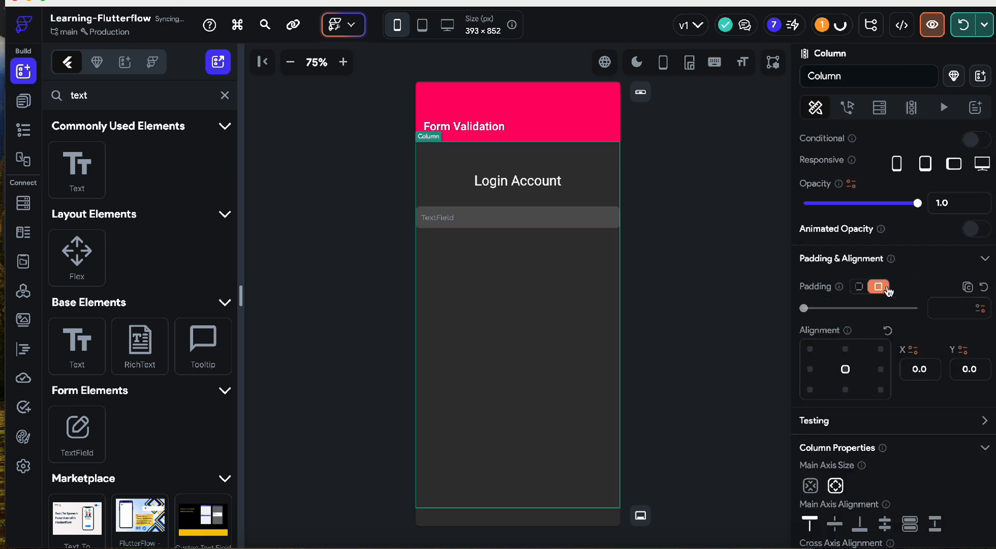
{"action": "left_click", "coordinate": [955, 307]}
{"action": "type", "text": "20"}
{"action": "left_click", "coordinate": [753, 314]}
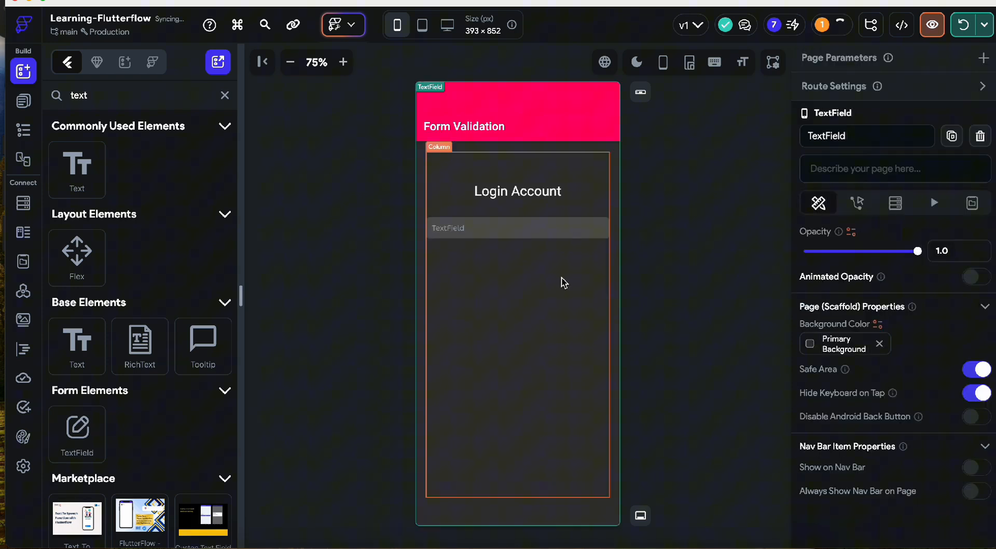
{"action": "left_click", "coordinate": [527, 233]}
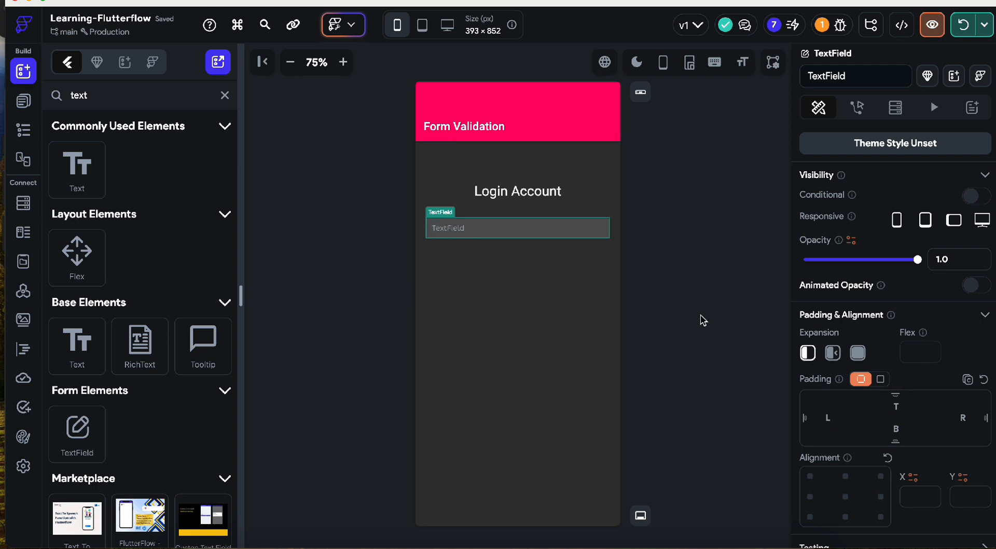
{"action": "scroll", "coordinate": [902, 413], "scroll_direction": "down", "scroll_amount": 6}
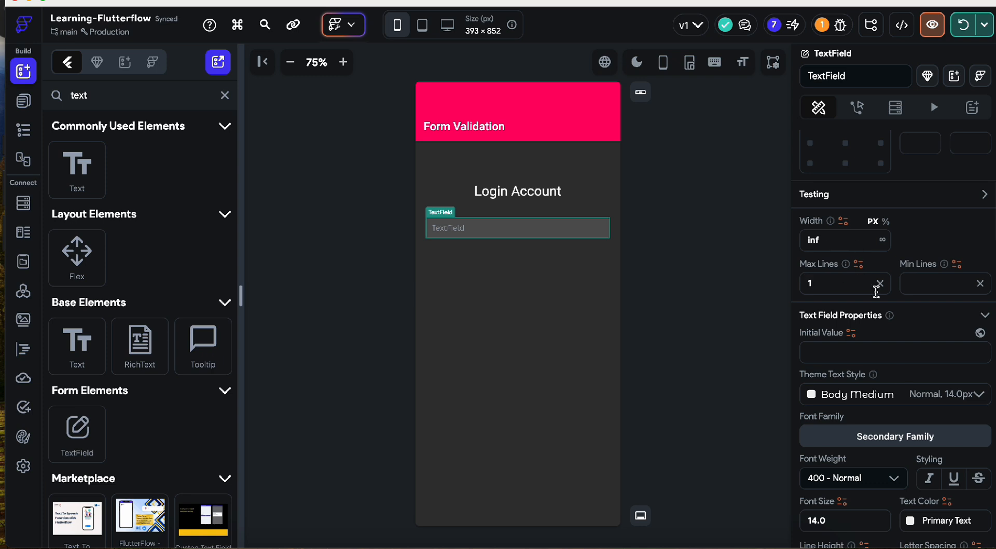
- Wrap the login TextField in a Container using Wrap Widget
{"action": "right_click", "coordinate": [473, 232]}
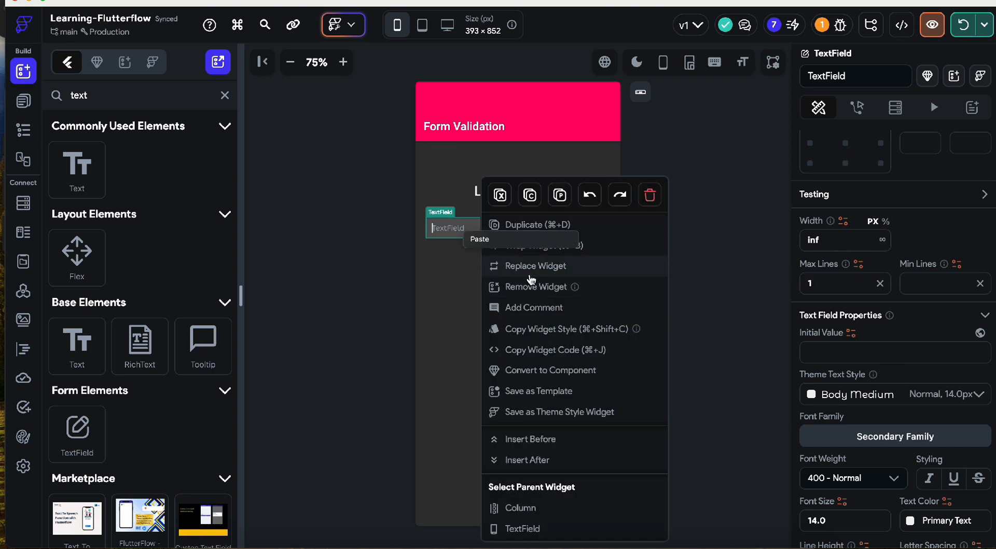
{"action": "left_click", "coordinate": [416, 283]}
{"action": "left_click", "coordinate": [492, 225]}
{"action": "right_click", "coordinate": [490, 221]}
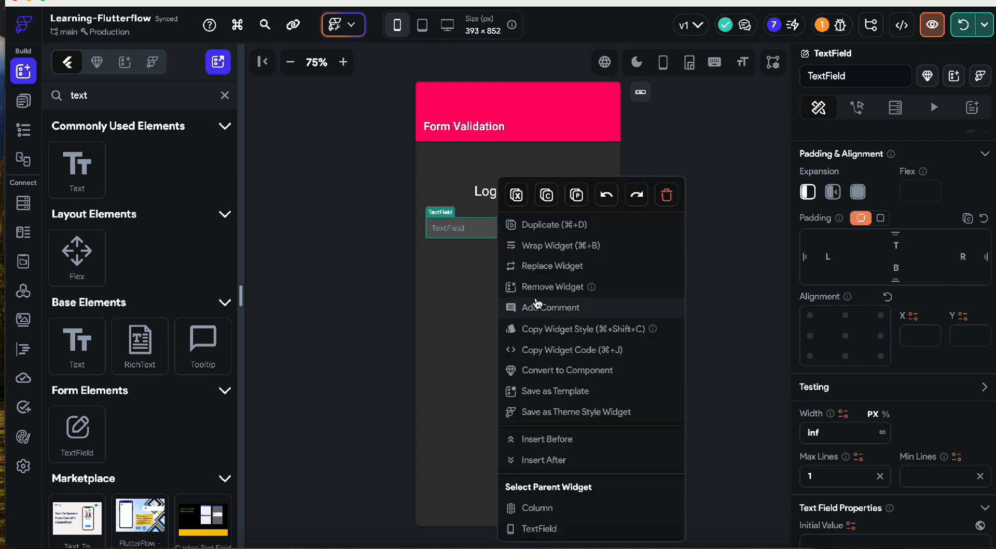
{"action": "left_click", "coordinate": [563, 249]}
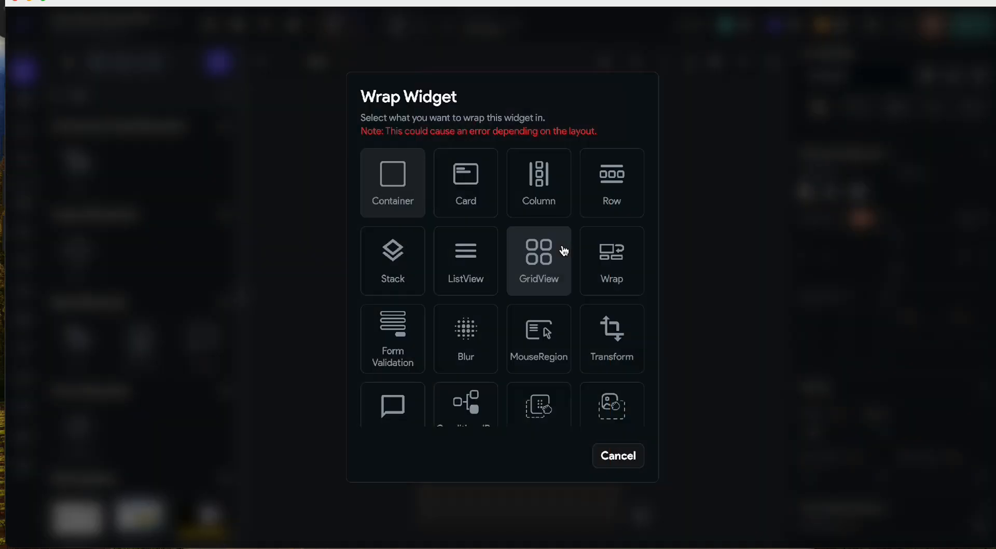
{"action": "left_click", "coordinate": [390, 204]}
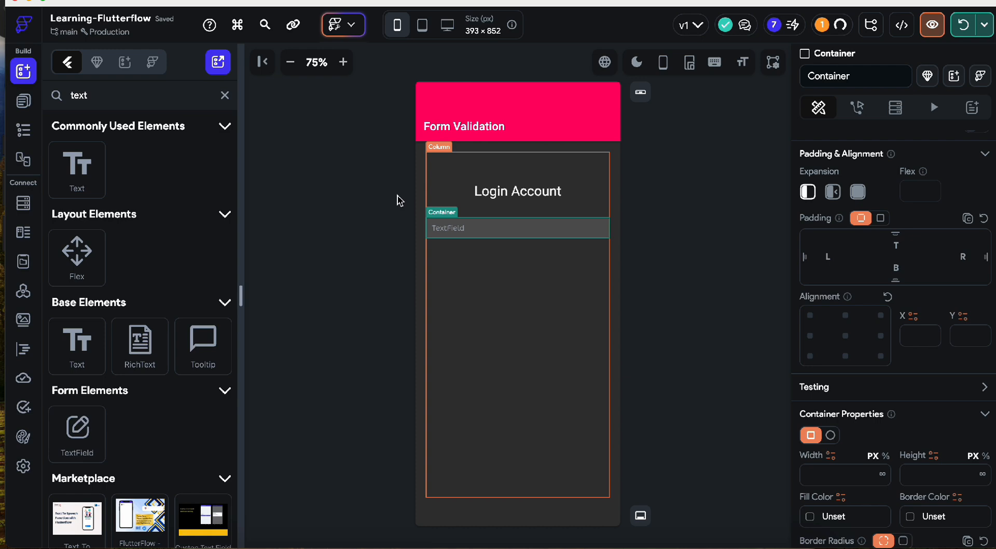
{"action": "scroll", "coordinate": [916, 408], "scroll_direction": "down", "scroll_amount": 2}
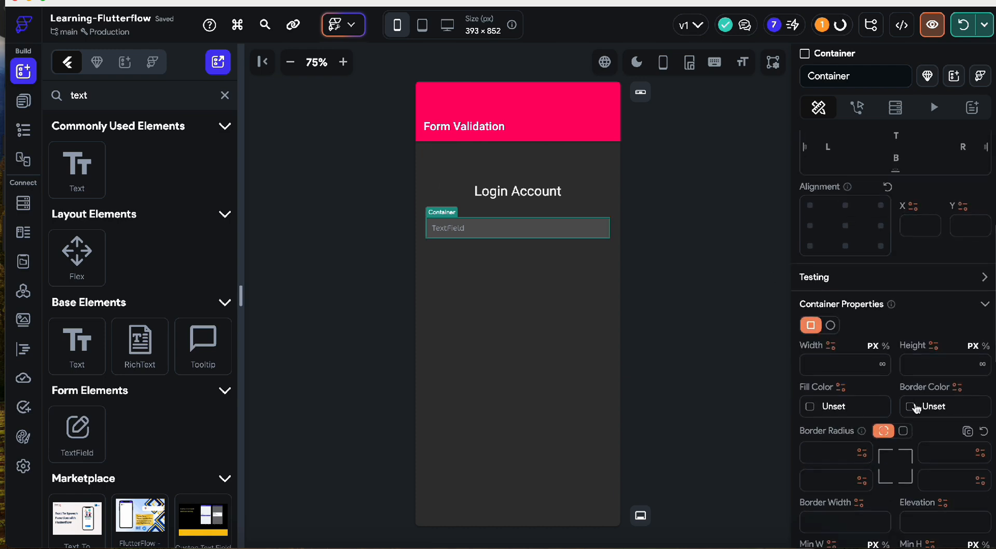
- Set the height of the Container wrapping the TextField to 55
{"action": "left_click", "coordinate": [508, 231]}
{"action": "scroll", "coordinate": [904, 367], "scroll_direction": "down", "scroll_amount": 8}
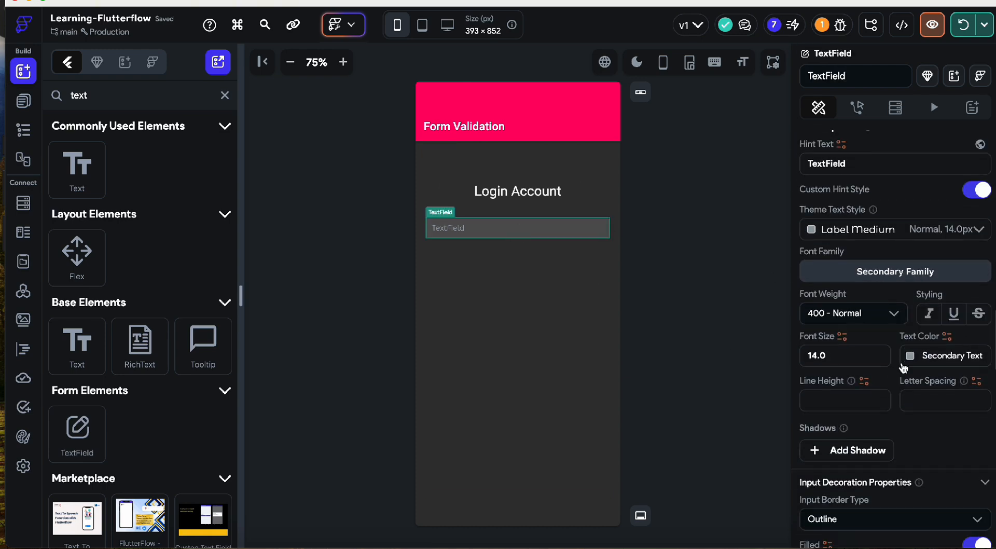
{"action": "scroll", "coordinate": [907, 468], "scroll_direction": "down", "scroll_amount": 1}
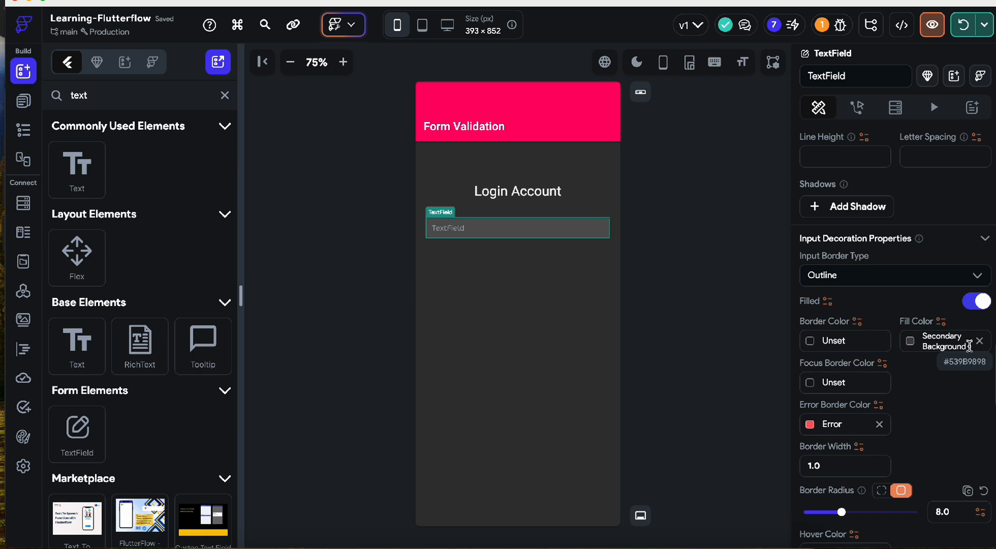
{"action": "left_click", "coordinate": [437, 207]}
{"action": "scroll", "coordinate": [845, 325], "scroll_direction": "up", "scroll_amount": 8}
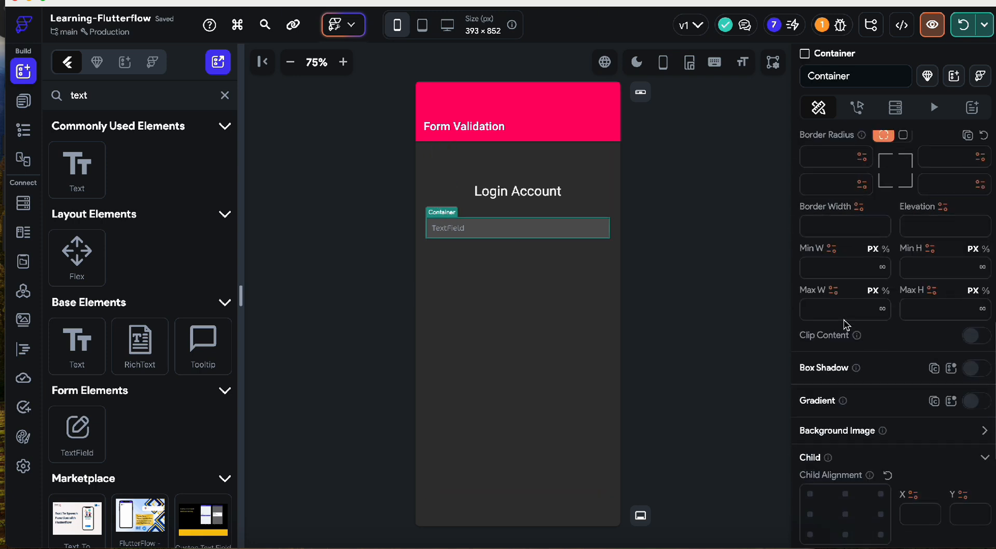
{"action": "left_click", "coordinate": [921, 212]}
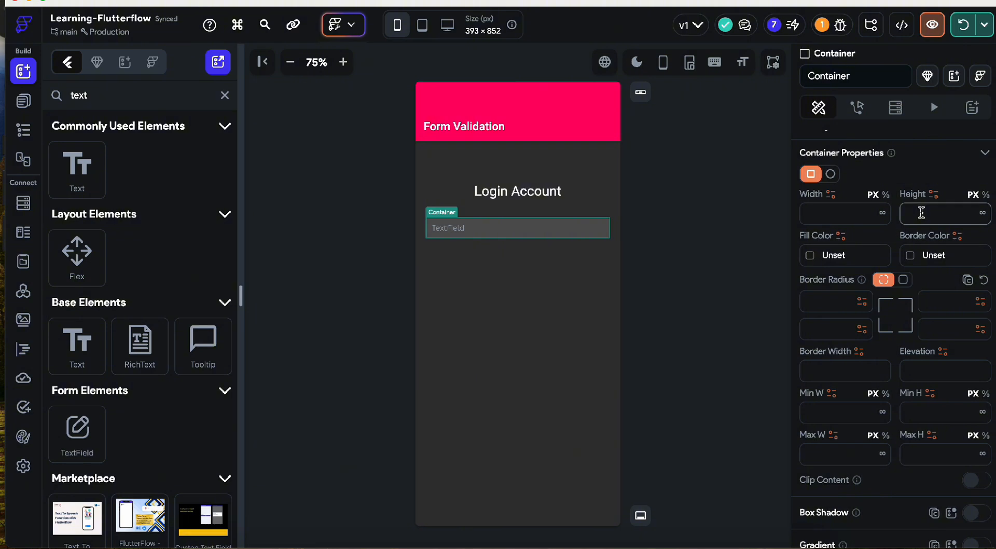
{"action": "type", "text": "55"}
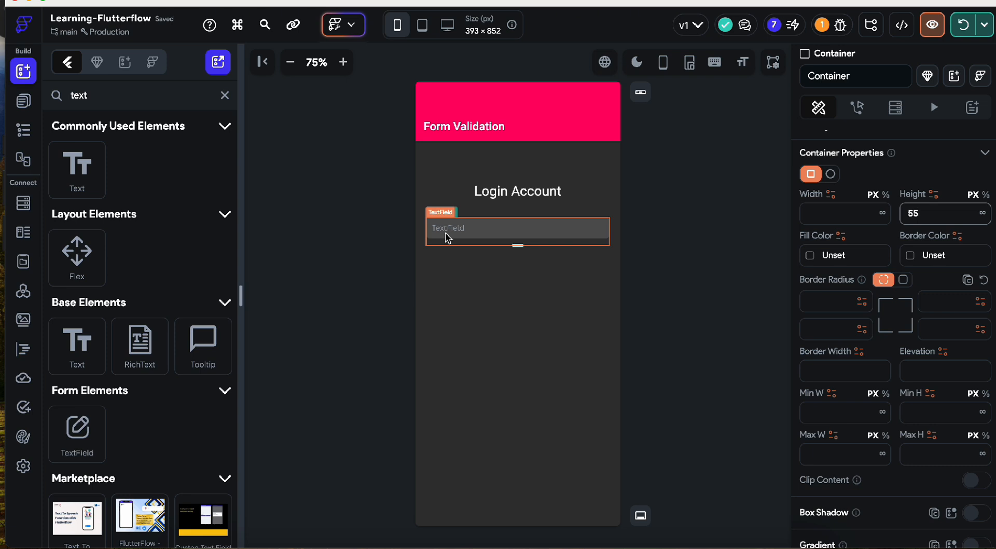
- Turn off the TextField's dense layout so the field grows taller
{"action": "left_click", "coordinate": [447, 238]}
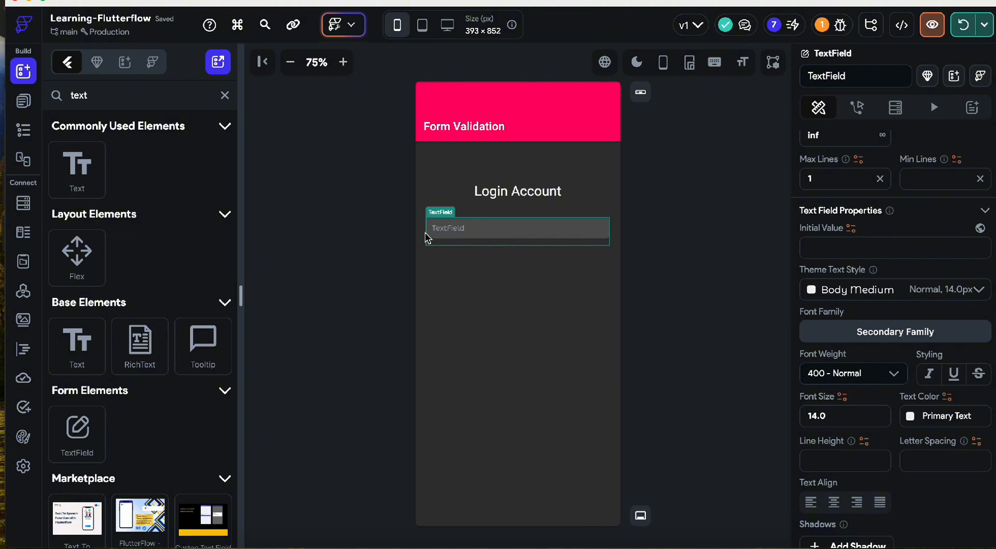
{"action": "scroll", "coordinate": [920, 418], "scroll_direction": "down", "scroll_amount": 10}
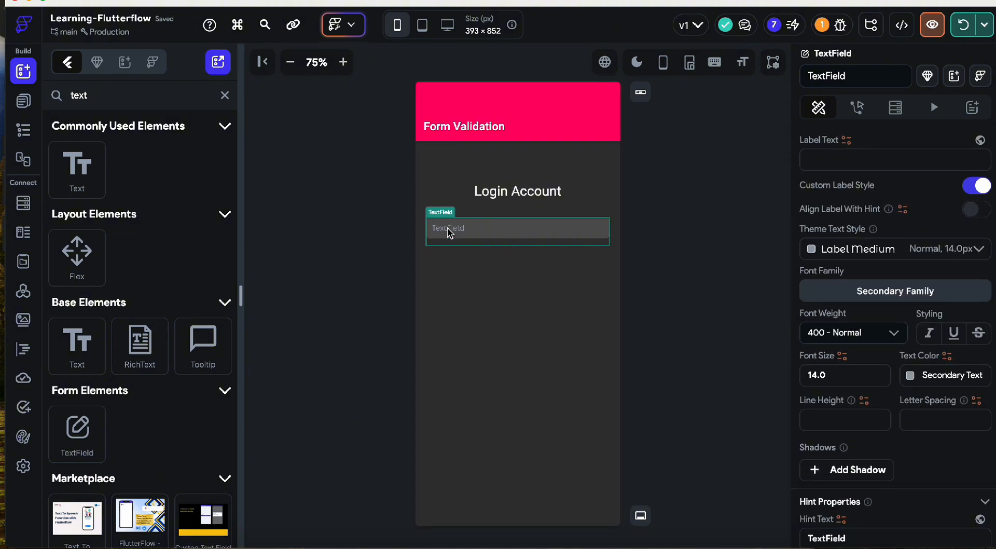
{"action": "scroll", "coordinate": [882, 389], "scroll_direction": "down", "scroll_amount": 8}
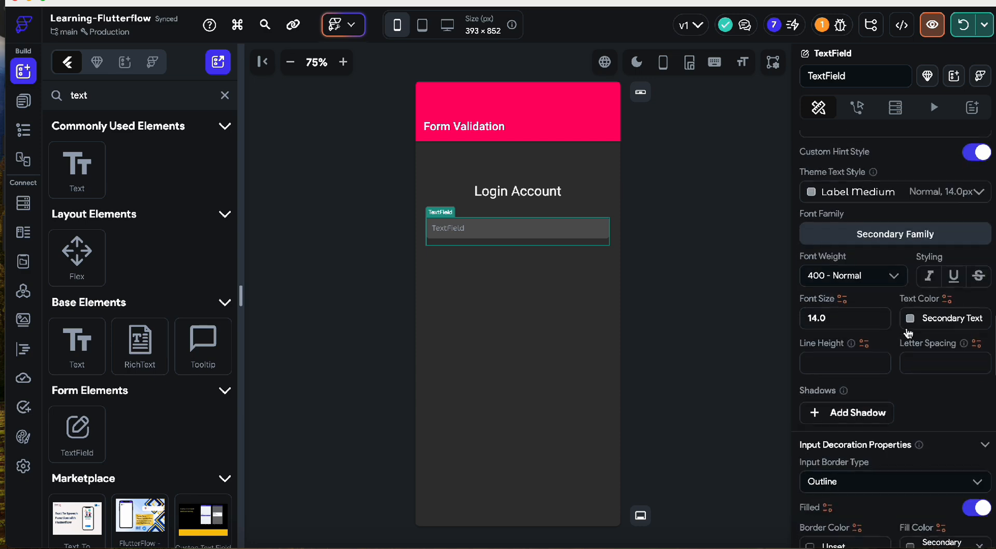
{"action": "scroll", "coordinate": [913, 337], "scroll_direction": "down", "scroll_amount": 10}
{"action": "scroll", "coordinate": [965, 389], "scroll_direction": "up", "scroll_amount": 6}
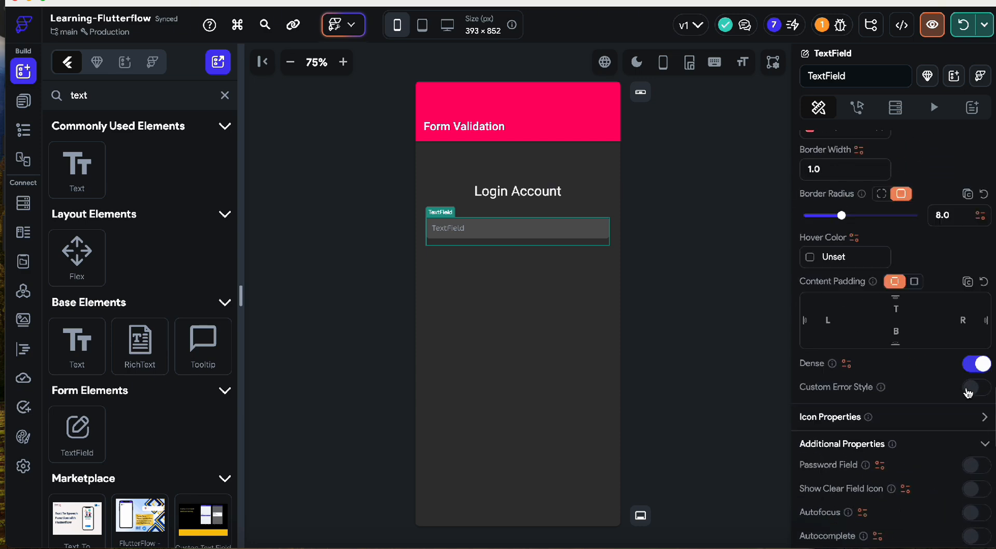
{"action": "scroll", "coordinate": [968, 393], "scroll_direction": "up", "scroll_amount": 5}
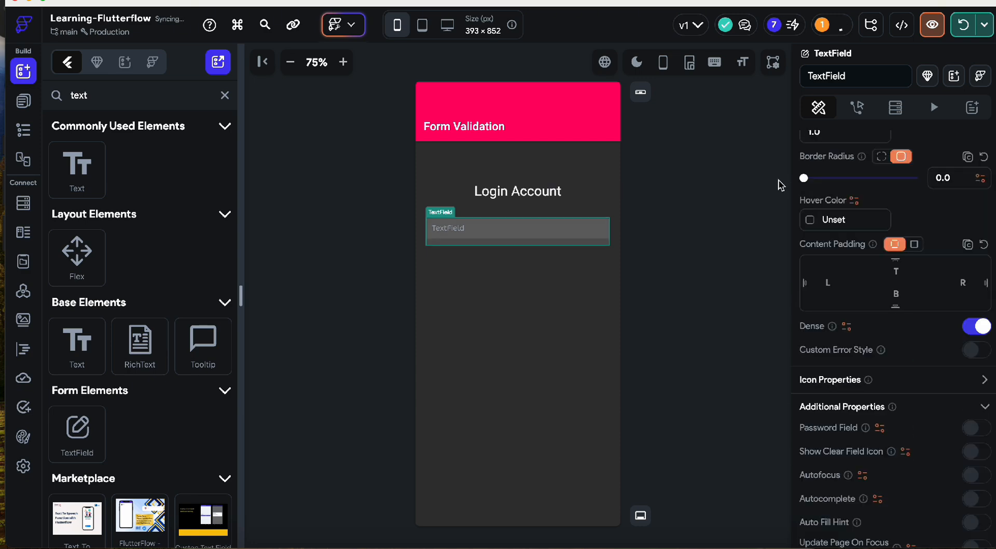
{"action": "scroll", "coordinate": [913, 269], "scroll_direction": "up", "scroll_amount": 3}
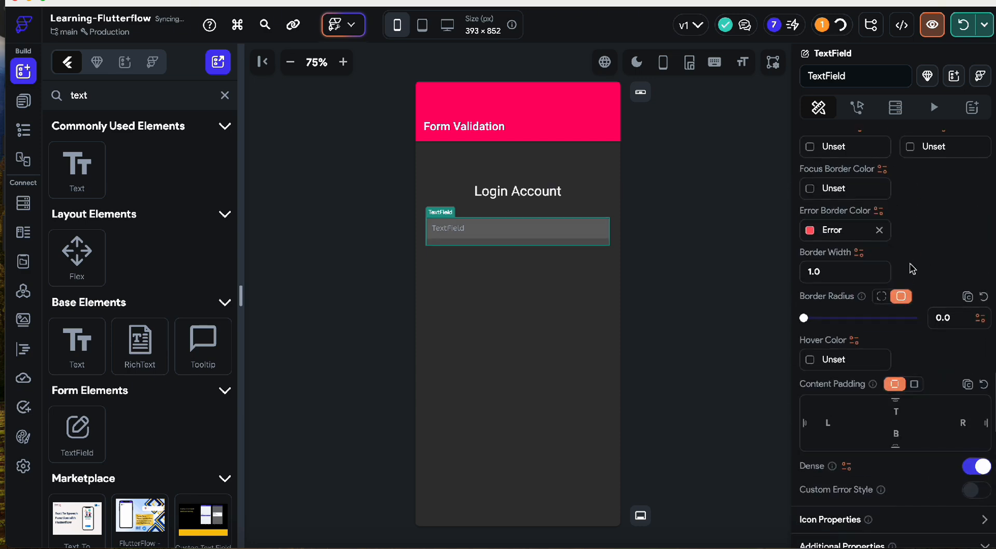
{"action": "scroll", "coordinate": [934, 383], "scroll_direction": "down", "scroll_amount": 3}
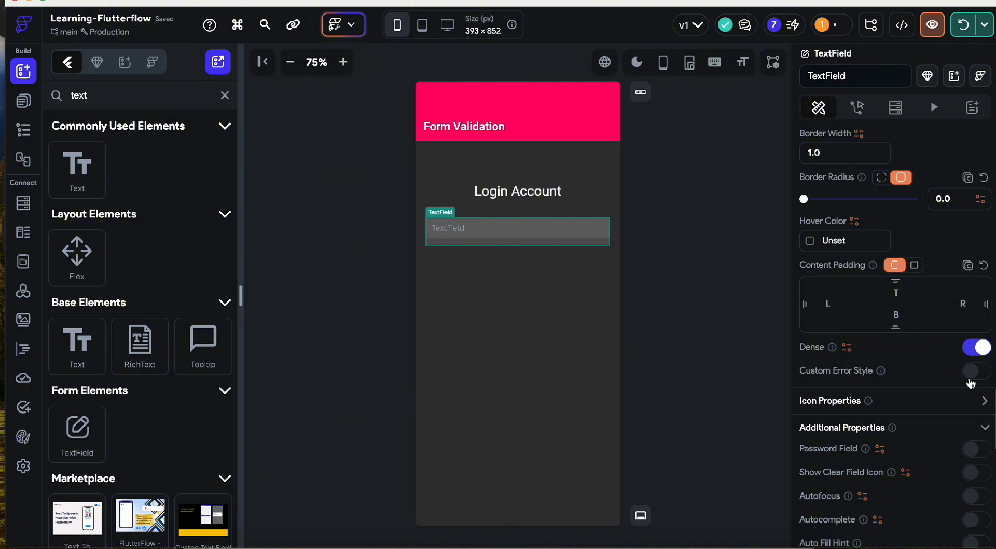
{"action": "left_click", "coordinate": [983, 350]}
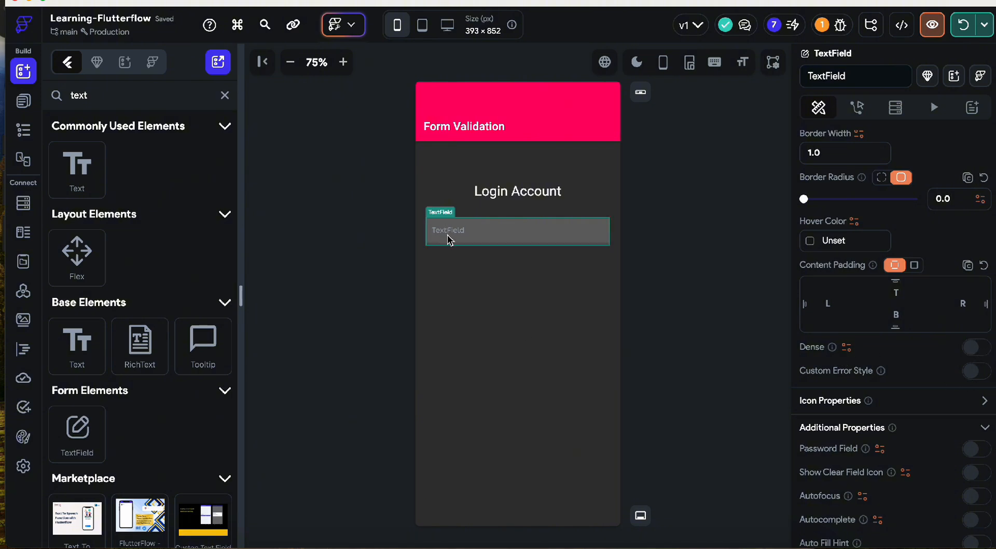
- Bring up the wrapping Container's properties, showing height 55 and Secondary Background fill
{"action": "left_click", "coordinate": [721, 244]}
{"action": "left_click", "coordinate": [561, 237]}
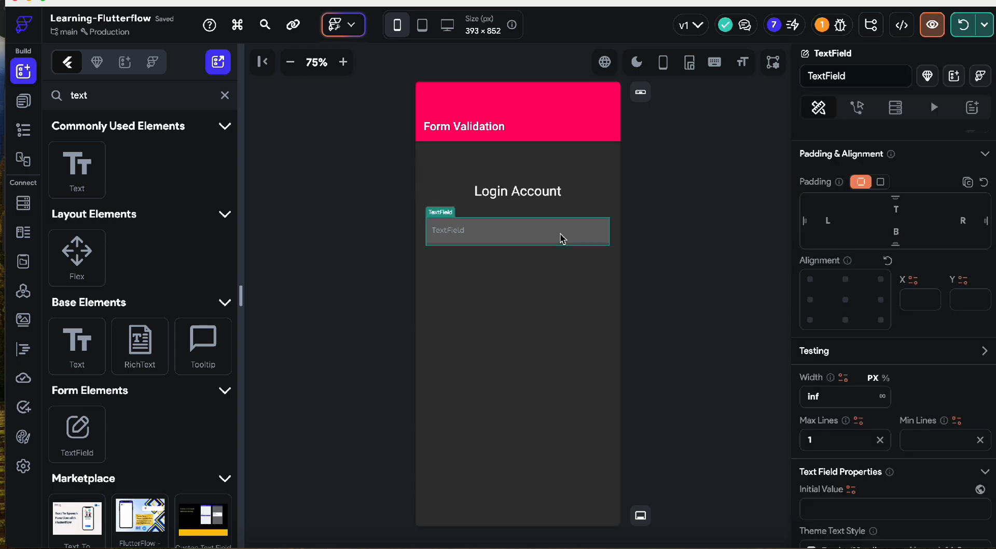
{"action": "scroll", "coordinate": [834, 382], "scroll_direction": "down", "scroll_amount": 15}
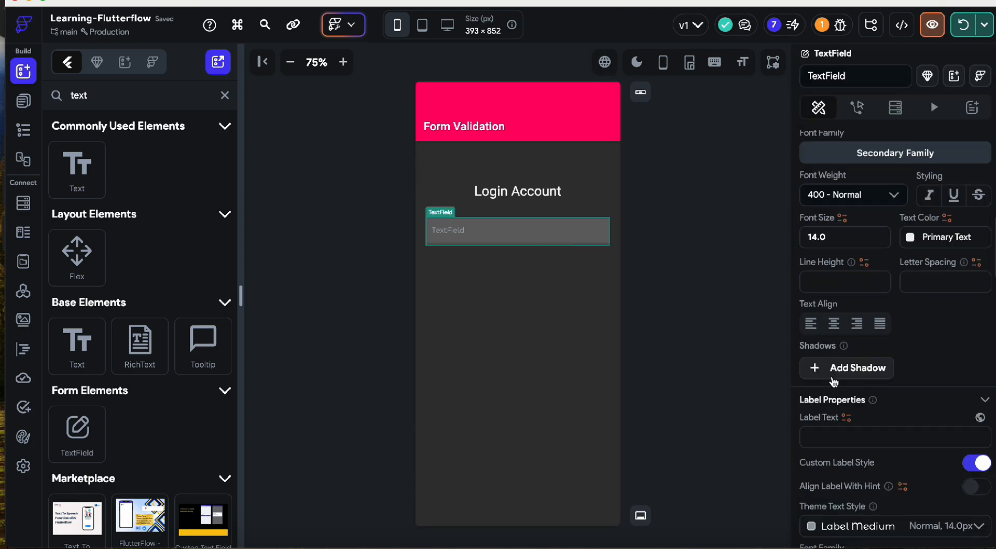
{"action": "scroll", "coordinate": [834, 382], "scroll_direction": "down", "scroll_amount": 6}
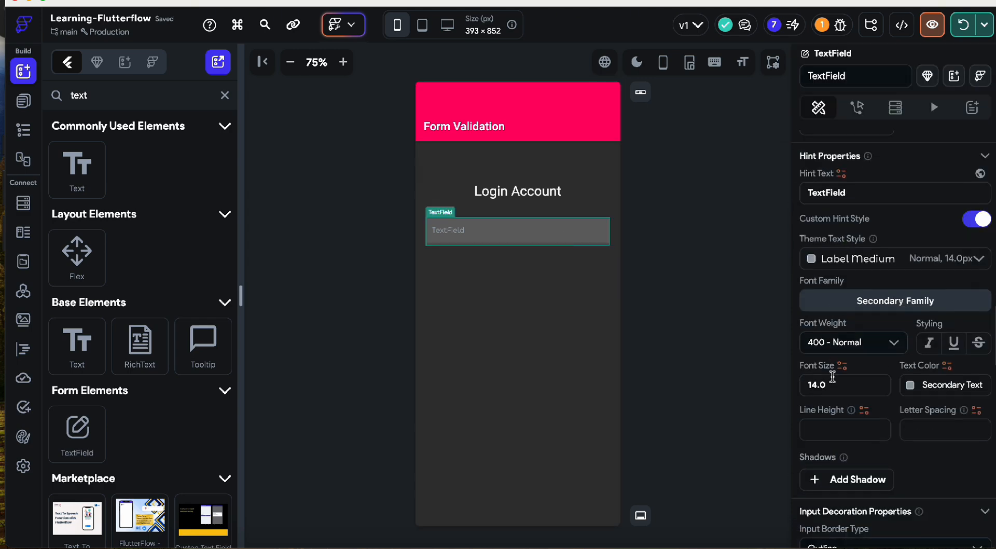
{"action": "scroll", "coordinate": [834, 382], "scroll_direction": "down", "scroll_amount": 10}
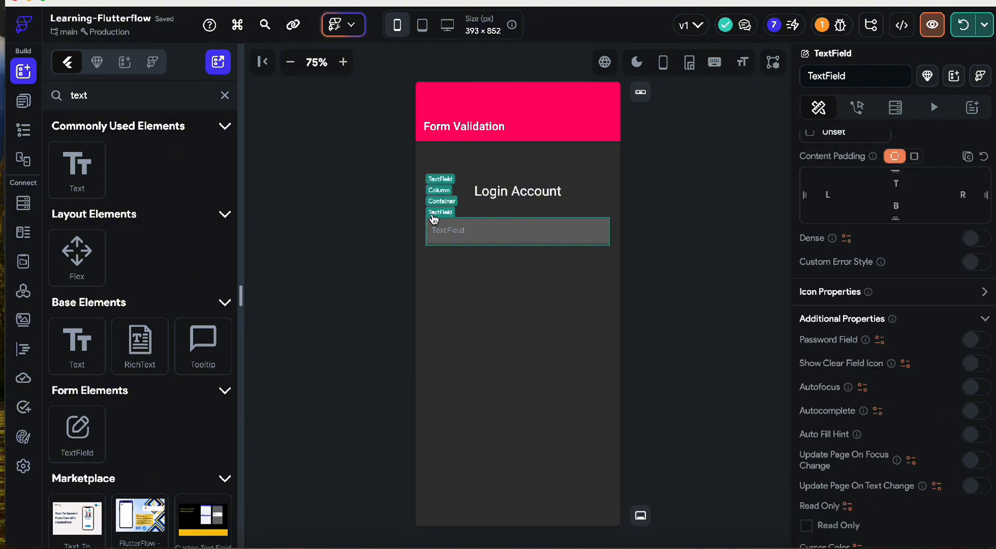
{"action": "left_click", "coordinate": [435, 201]}
{"action": "scroll", "coordinate": [882, 312], "scroll_direction": "up", "scroll_amount": 10}
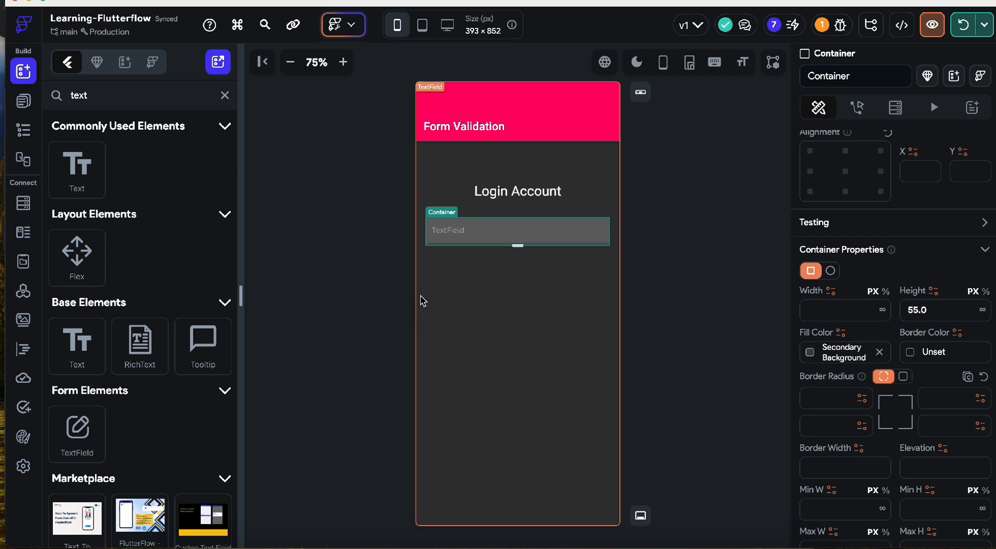
- Change the Container's fill colour to translucent black, #53000000
{"action": "left_click", "coordinate": [810, 353]}
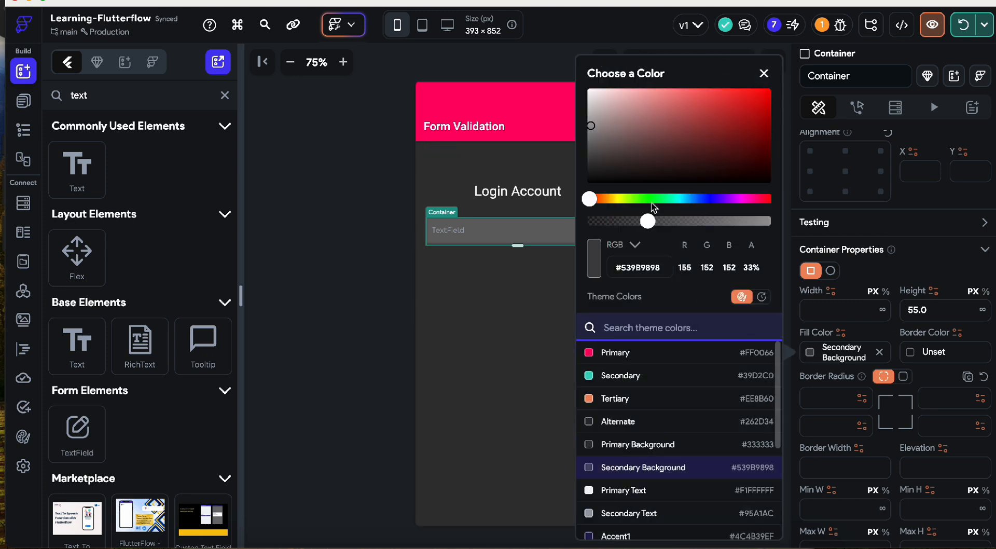
{"action": "left_click", "coordinate": [589, 179]}
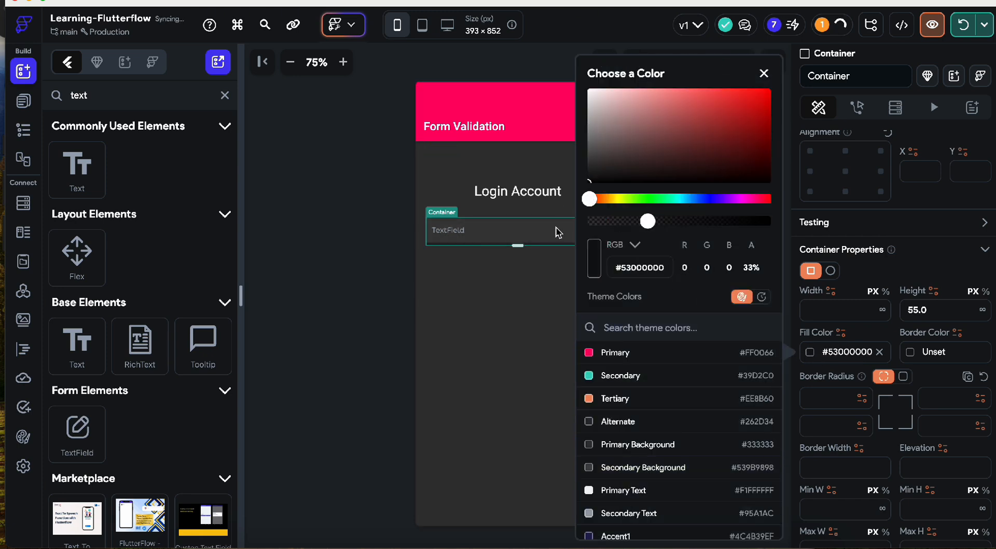
{"action": "mouse_move", "coordinate": [589, 179]}
{"action": "left_mouse_down"}
{"action": "mouse_move", "coordinate": [592, 155]}
{"action": "mouse_move", "coordinate": [684, 83]}
{"action": "mouse_move", "coordinate": [724, 86]}
{"action": "left_mouse_up"}
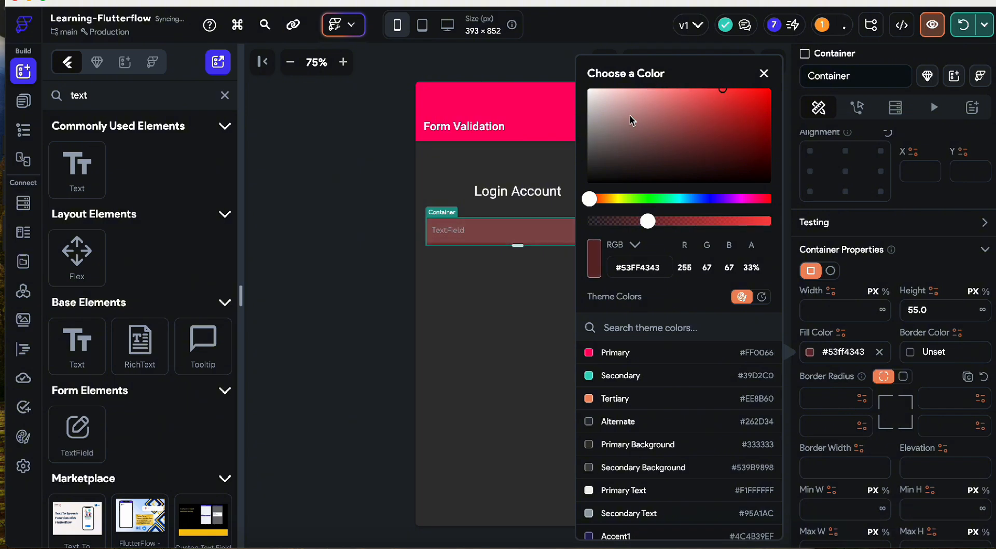
{"action": "left_click", "coordinate": [599, 185]}
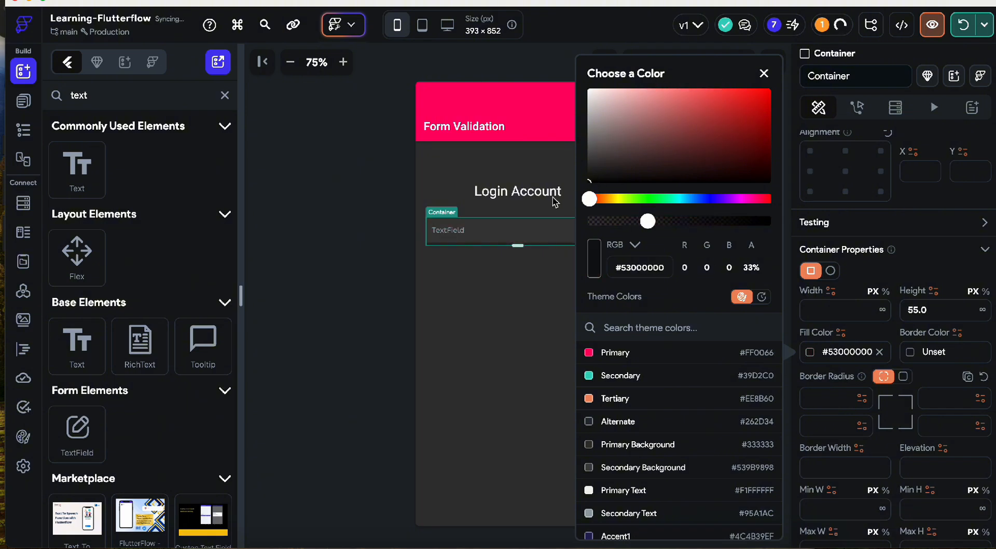
{"action": "left_click", "coordinate": [378, 253]}
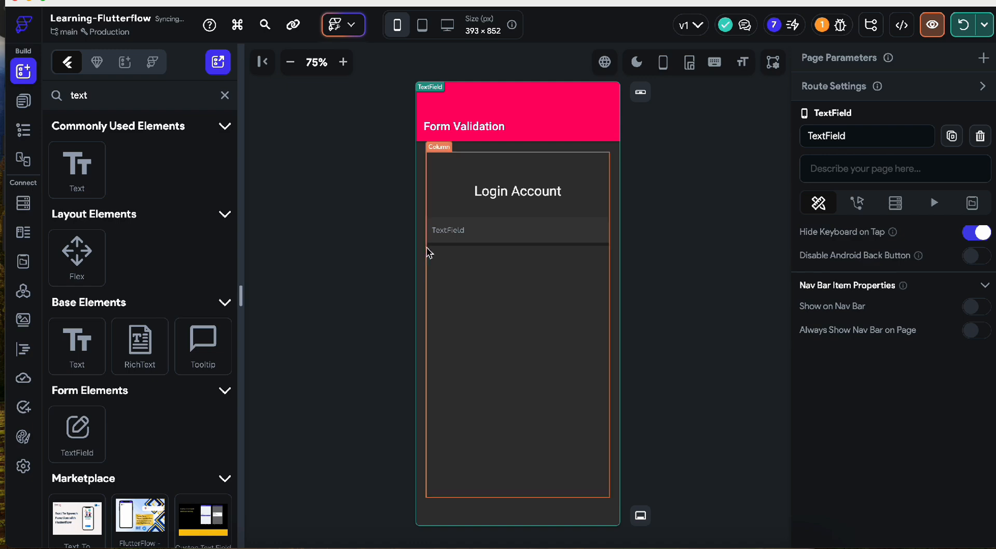
- Drop the login TextField's fill colour alpha to 0% so it becomes Transparent (#00000000)
{"action": "left_click", "coordinate": [607, 242]}
{"action": "scroll", "coordinate": [916, 430], "scroll_direction": "down", "scroll_amount": 15}
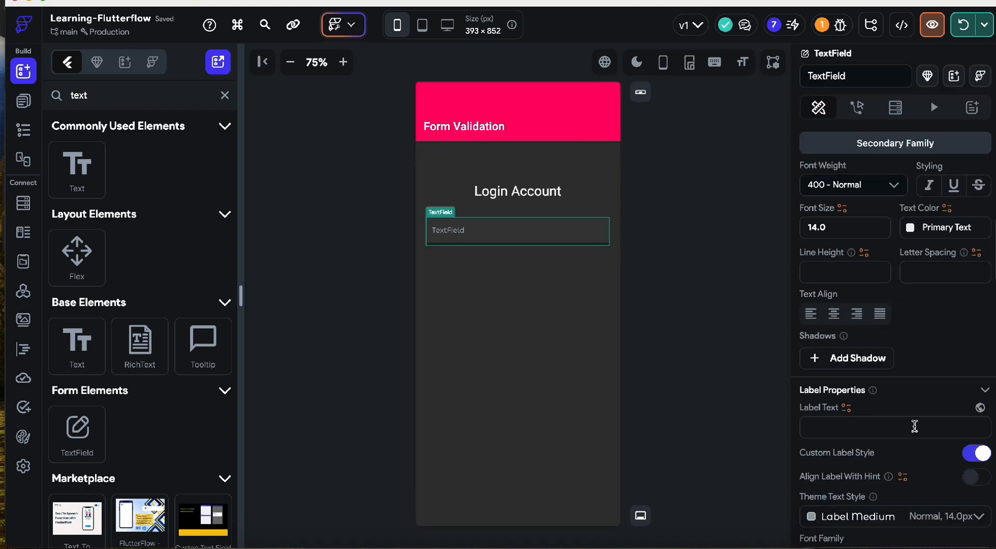
{"action": "scroll", "coordinate": [900, 399], "scroll_direction": "down", "scroll_amount": 8}
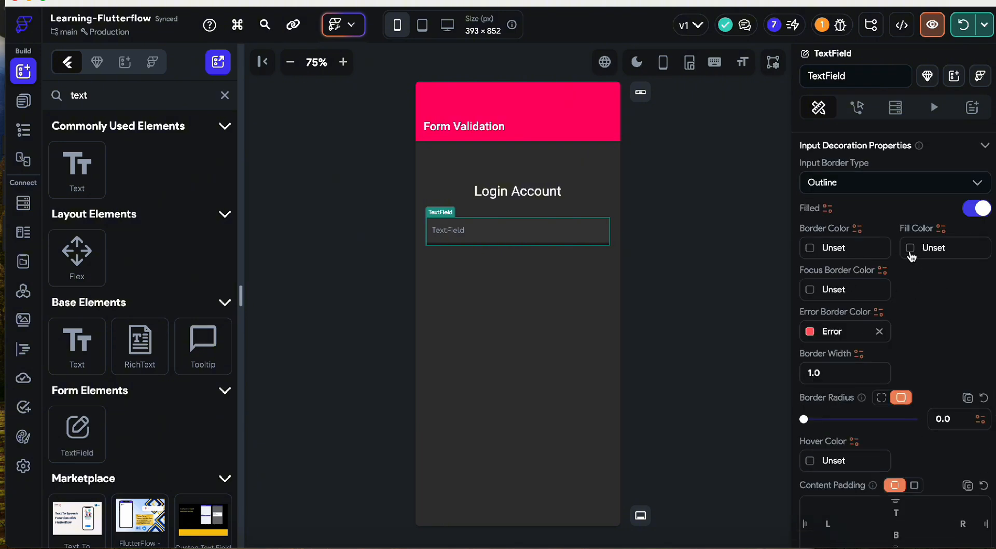
{"action": "left_click", "coordinate": [911, 249]}
{"action": "left_click_drag", "start_coordinate": [736, 224], "coordinate": [688, 222]}
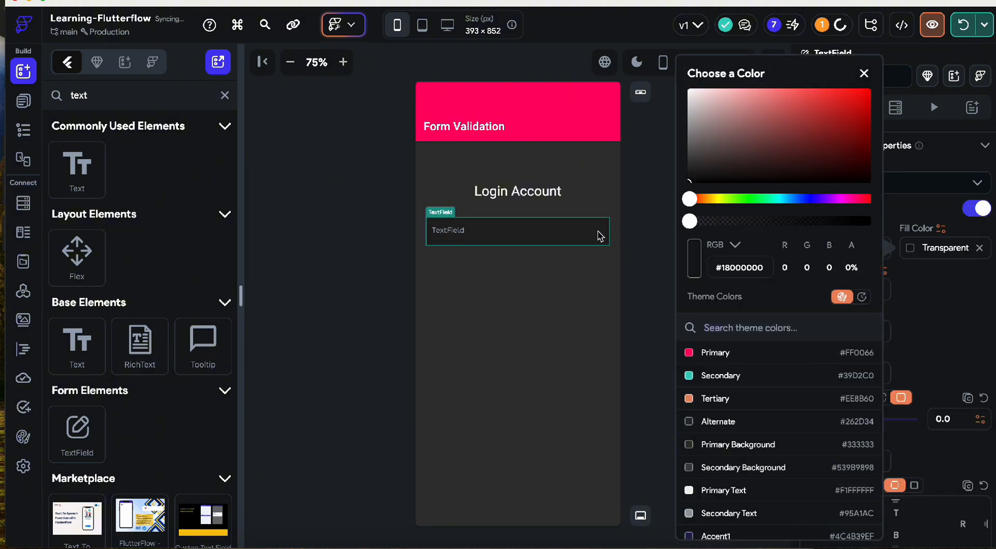
{"action": "left_click", "coordinate": [527, 233]}
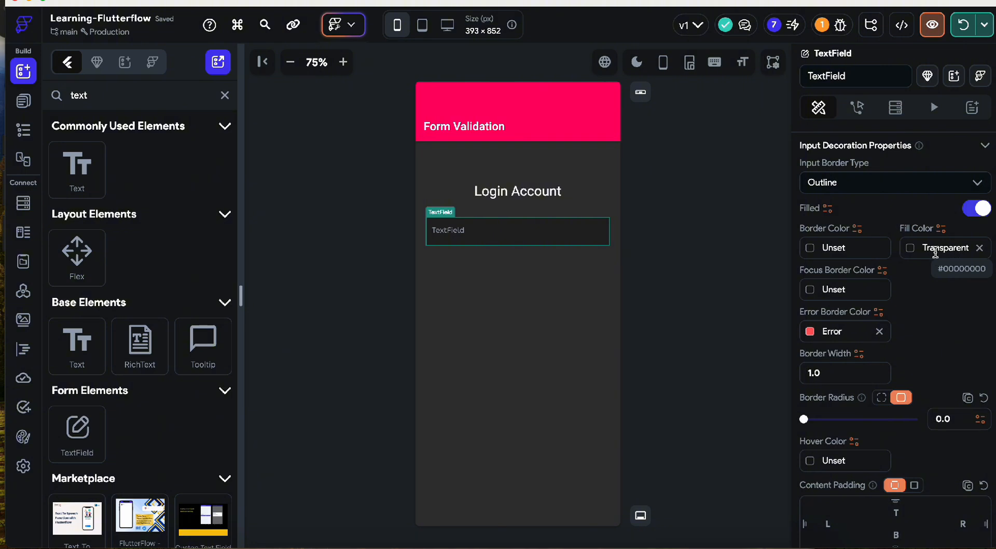
- Set the TextField's Container fill colour back to Secondary Background
{"action": "left_click", "coordinate": [439, 206]}
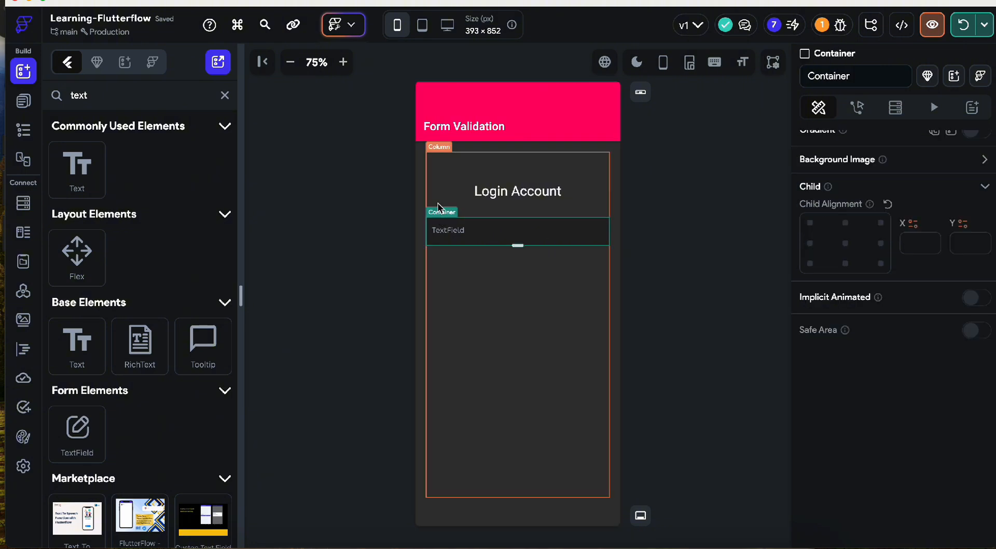
{"action": "scroll", "coordinate": [914, 264], "scroll_direction": "up", "scroll_amount": 4}
{"action": "scroll", "coordinate": [825, 267], "scroll_direction": "up", "scroll_amount": 3}
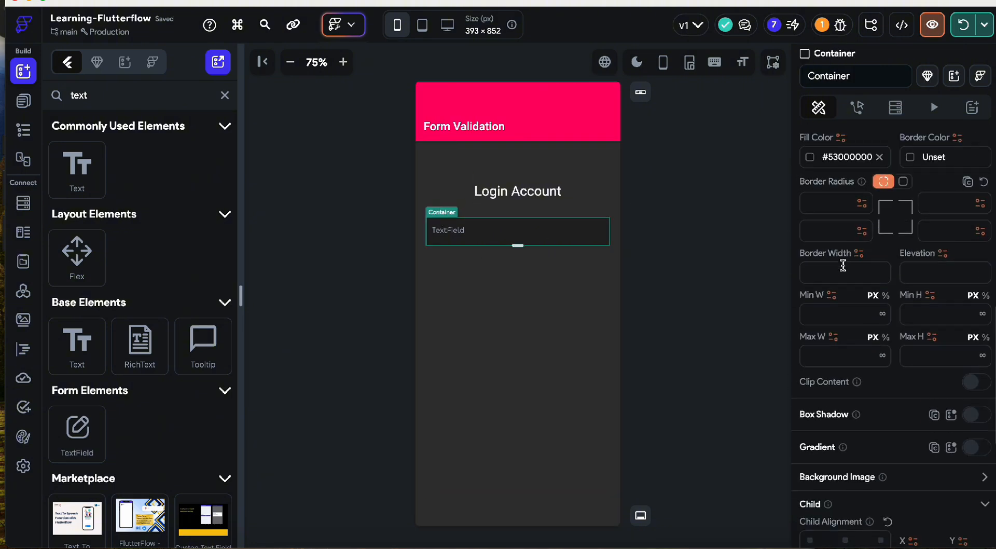
{"action": "scroll", "coordinate": [843, 265], "scroll_direction": "up", "scroll_amount": 3}
{"action": "left_click", "coordinate": [810, 286]}
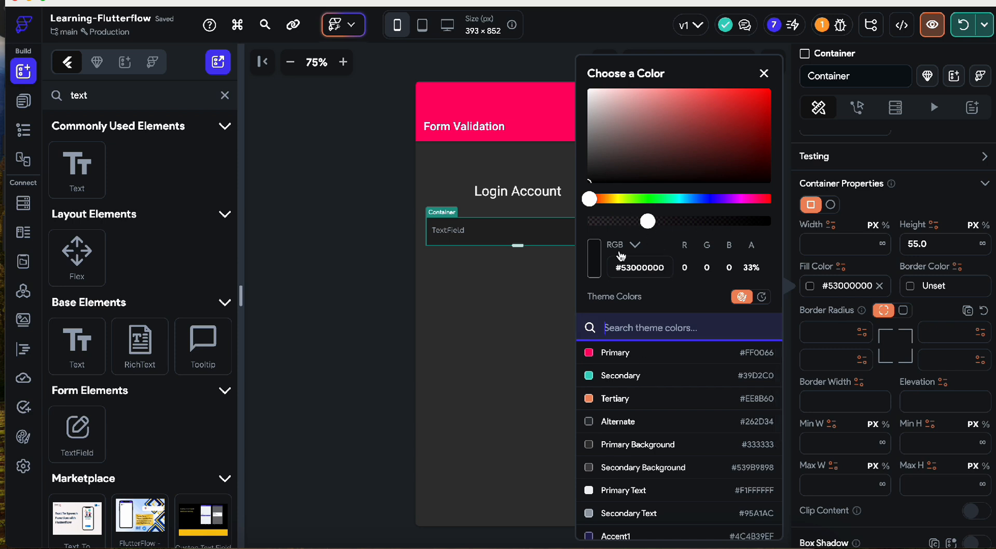
{"action": "left_click", "coordinate": [637, 468]}
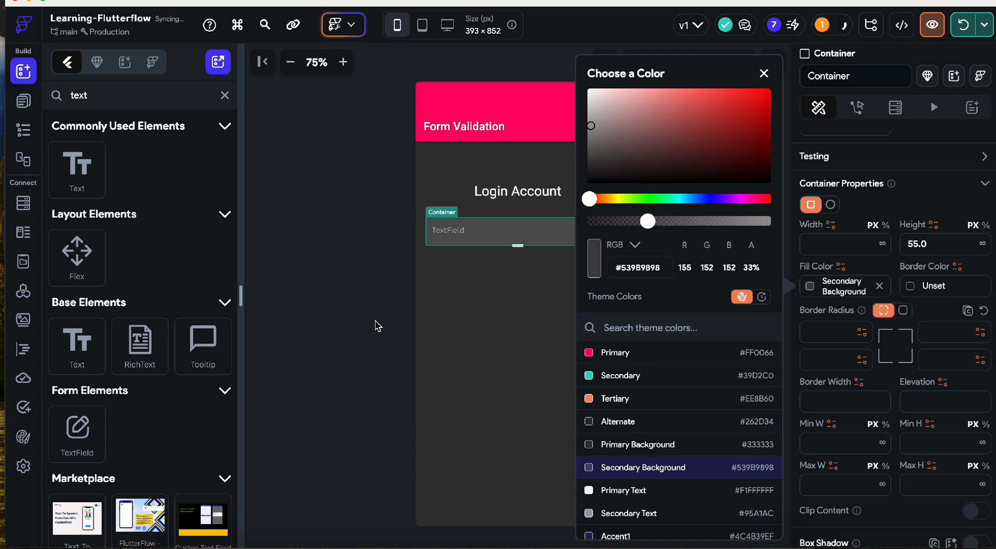
{"action": "left_click", "coordinate": [378, 326]}
- Give the Container a uniform border radius of 8 on all corners
{"action": "left_click", "coordinate": [499, 234]}
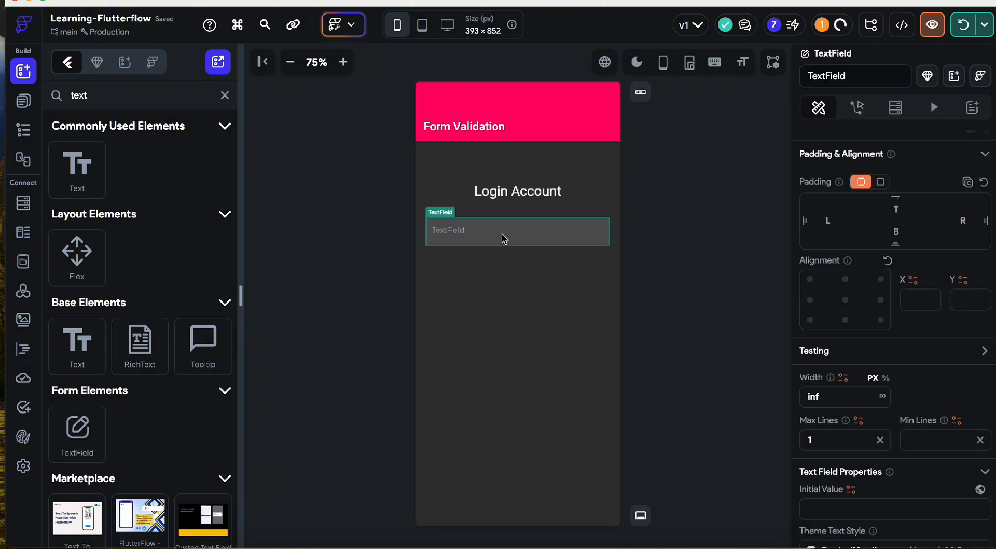
{"action": "left_click", "coordinate": [432, 209]}
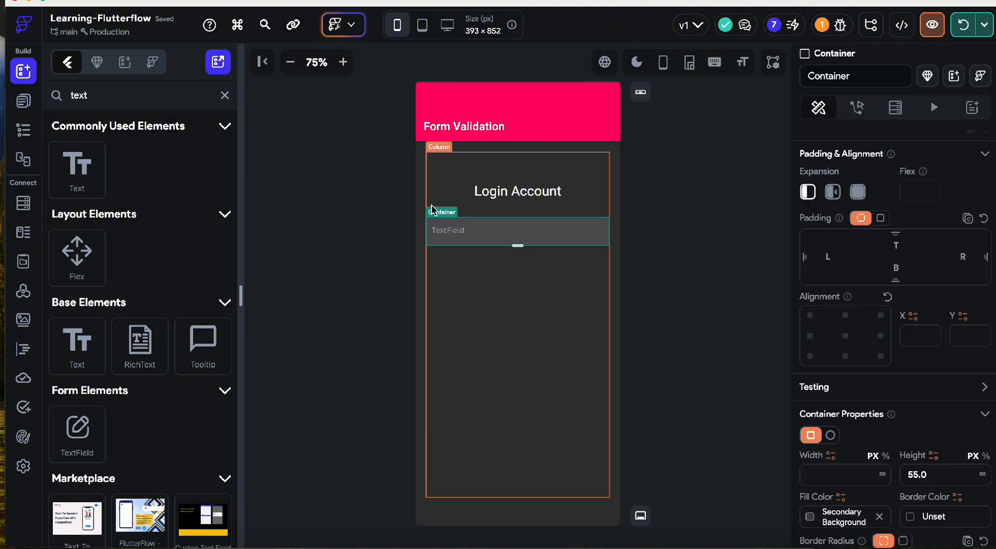
{"action": "scroll", "coordinate": [845, 384], "scroll_direction": "down", "scroll_amount": 3}
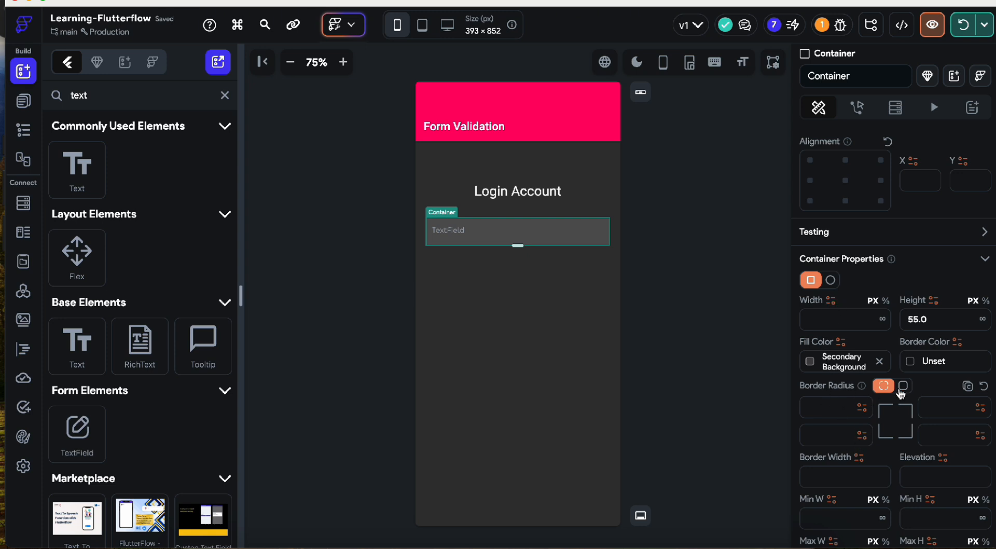
{"action": "left_click", "coordinate": [903, 386]}
{"action": "left_click", "coordinate": [948, 409]}
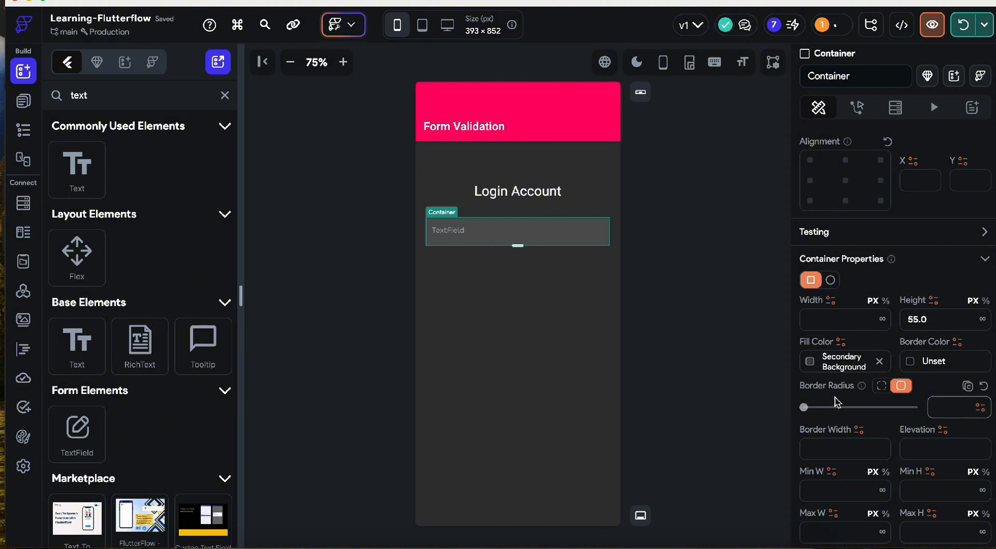
{"action": "left_click", "coordinate": [835, 400]}
- Start replacing the TextField's hint text 'TextField' with 'Enter your email'
{"action": "left_click", "coordinate": [627, 326]}
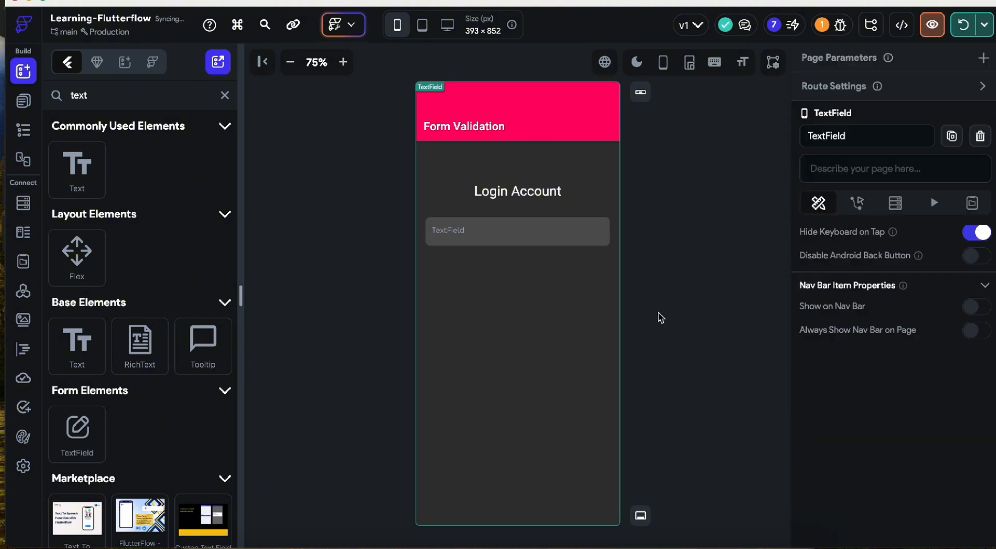
{"action": "left_click", "coordinate": [452, 247]}
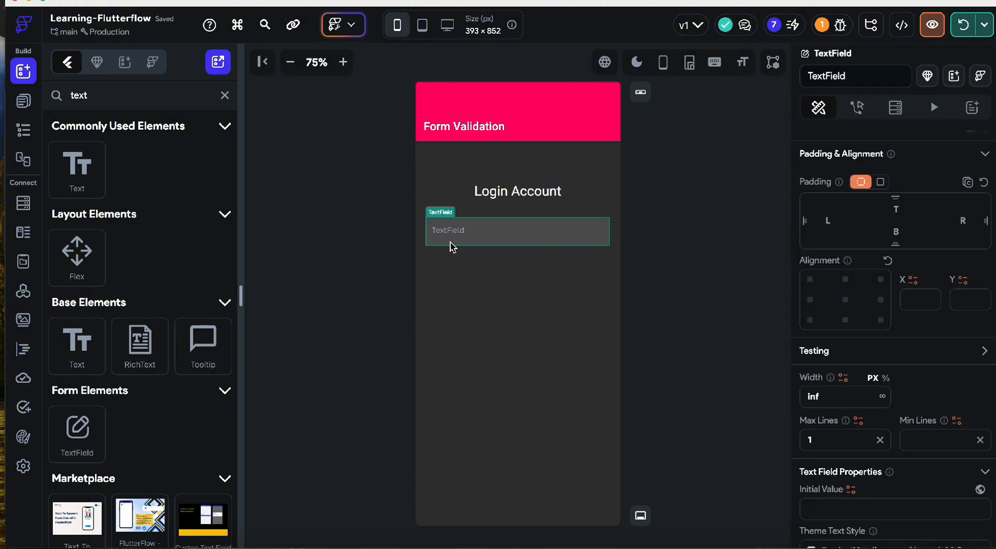
{"action": "scroll", "coordinate": [827, 429], "scroll_direction": "down", "scroll_amount": 5}
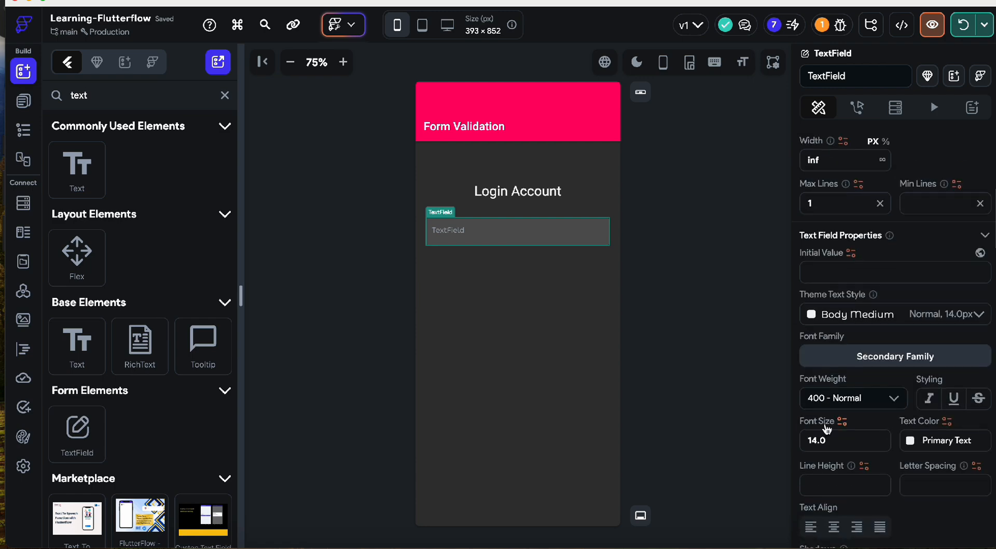
{"action": "scroll", "coordinate": [915, 455], "scroll_direction": "down", "scroll_amount": 15}
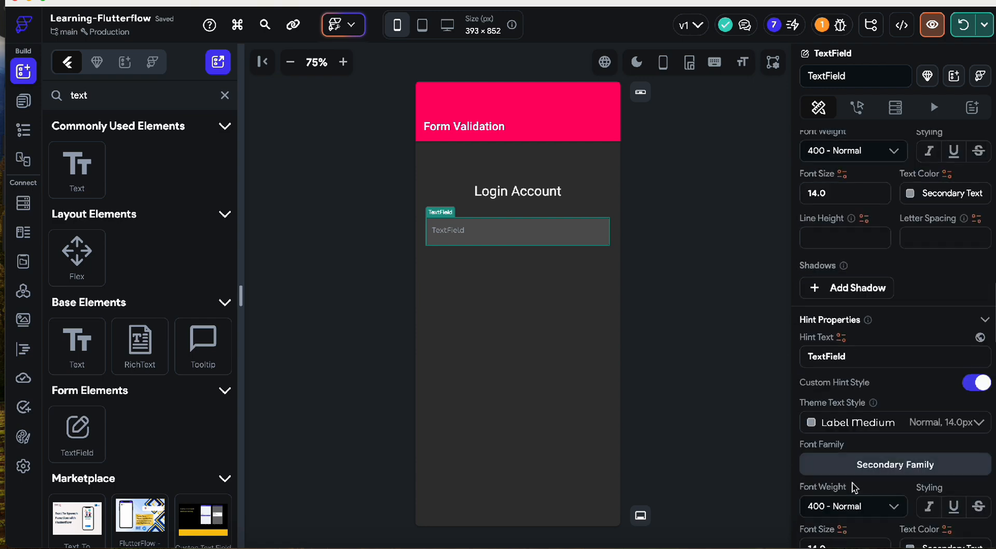
{"action": "double_click", "coordinate": [830, 347]}
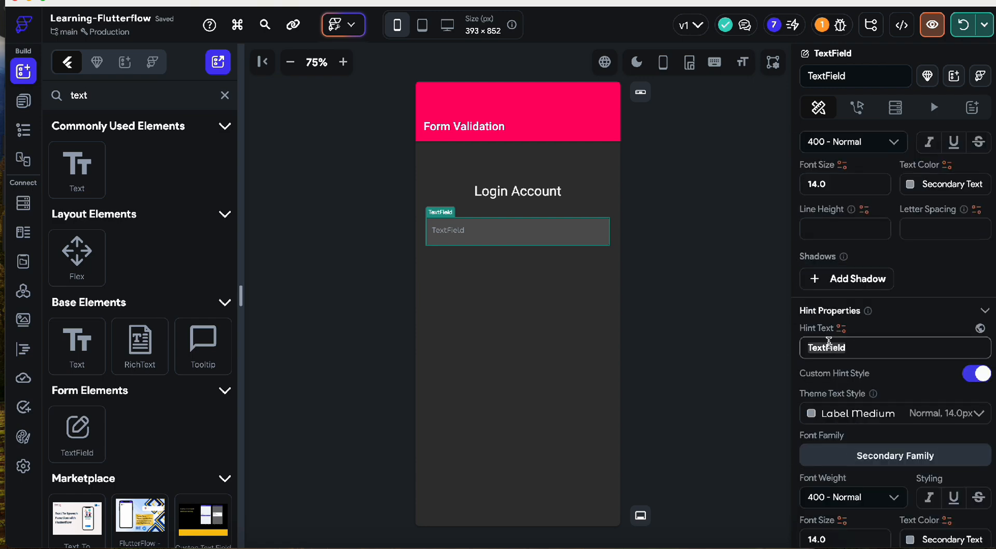
{"action": "type", "text": "Enter yout"}
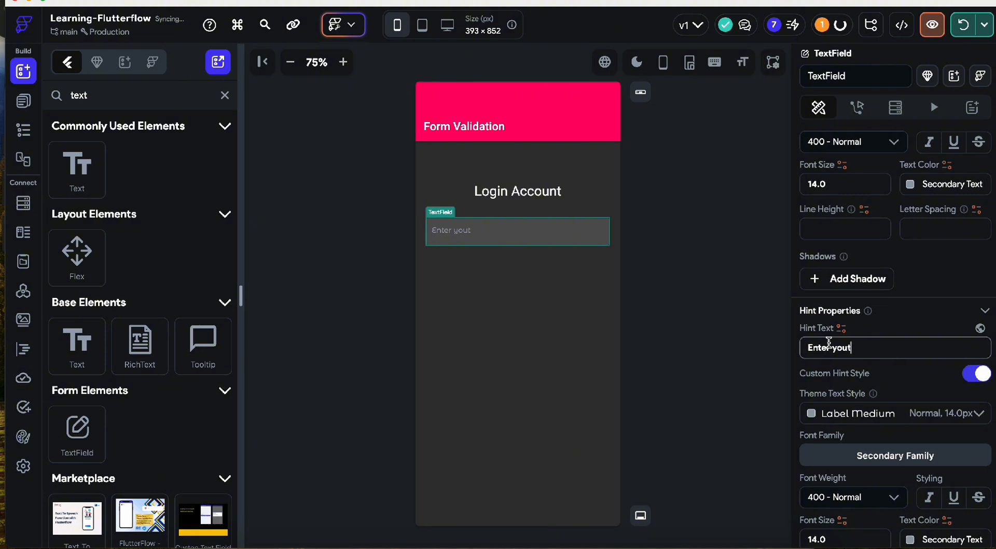
{"action": "key", "text": "BackSpace"}
{"action": "type", "text": "r email"}
- Wrap the email field's Container in a new Column
{"action": "right_click", "coordinate": [481, 224]}
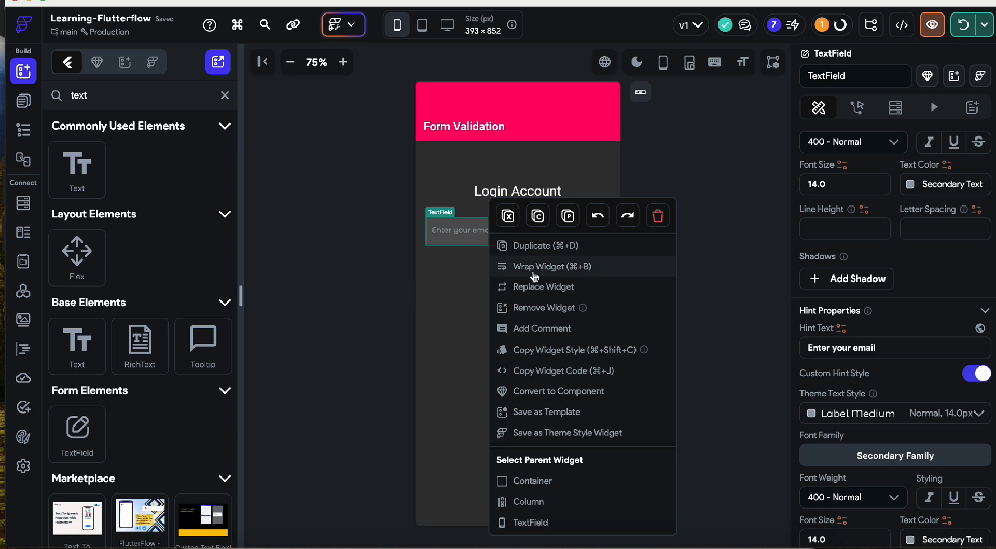
{"action": "left_click", "coordinate": [443, 219]}
{"action": "left_click", "coordinate": [439, 201]}
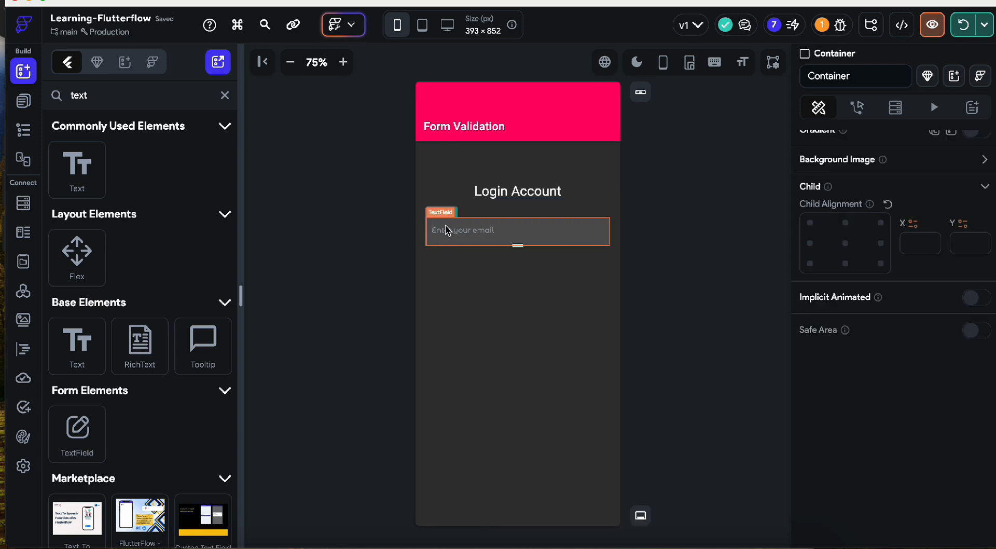
{"action": "right_click", "coordinate": [445, 226]}
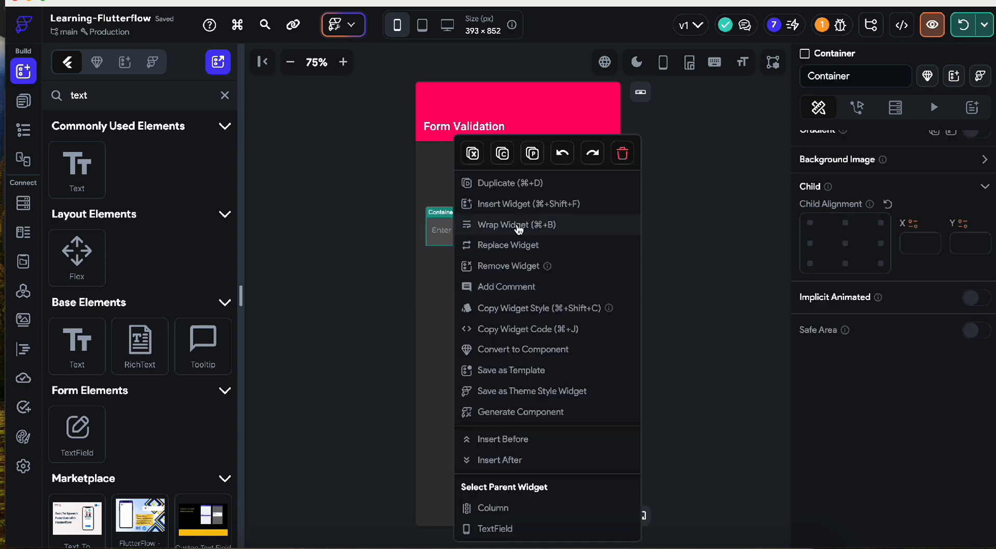
{"action": "left_click", "coordinate": [518, 226]}
{"action": "left_click", "coordinate": [543, 190]}
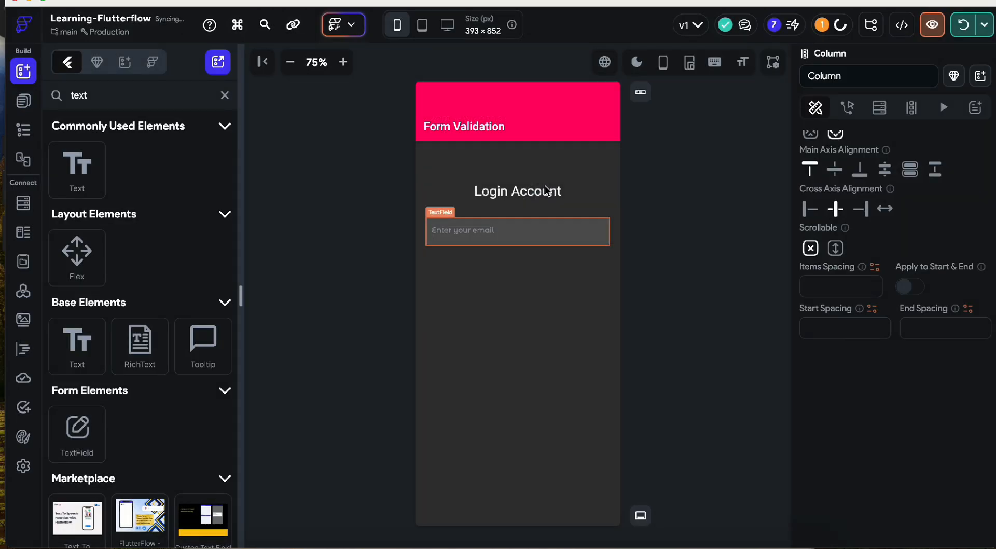
- Copy the Login Account heading into the new column, placed above the email field
{"action": "left_click", "coordinate": [493, 229]}
{"action": "left_click", "coordinate": [509, 196]}
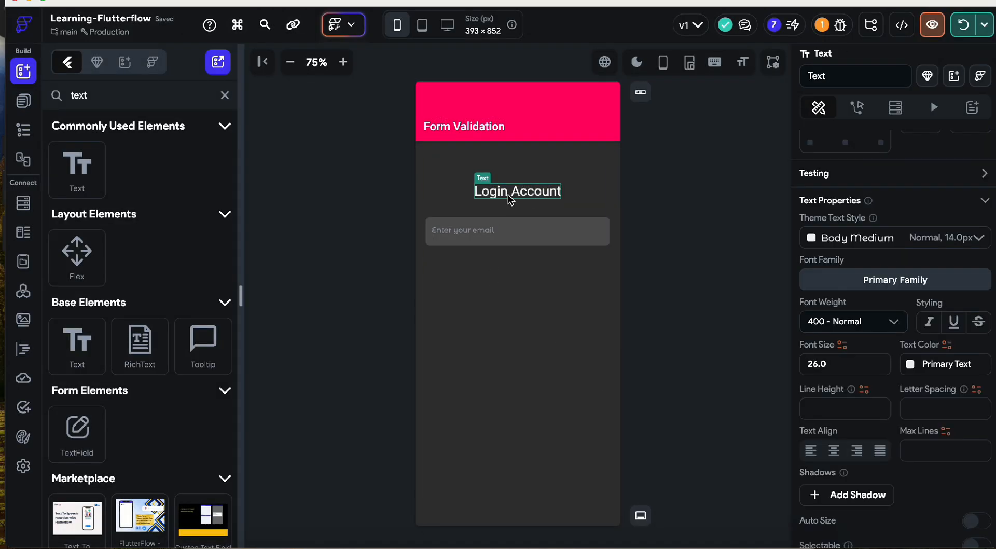
{"action": "key", "text": "super+c"}
{"action": "left_click", "coordinate": [442, 222]}
{"action": "mouse_move", "coordinate": [440, 210]}
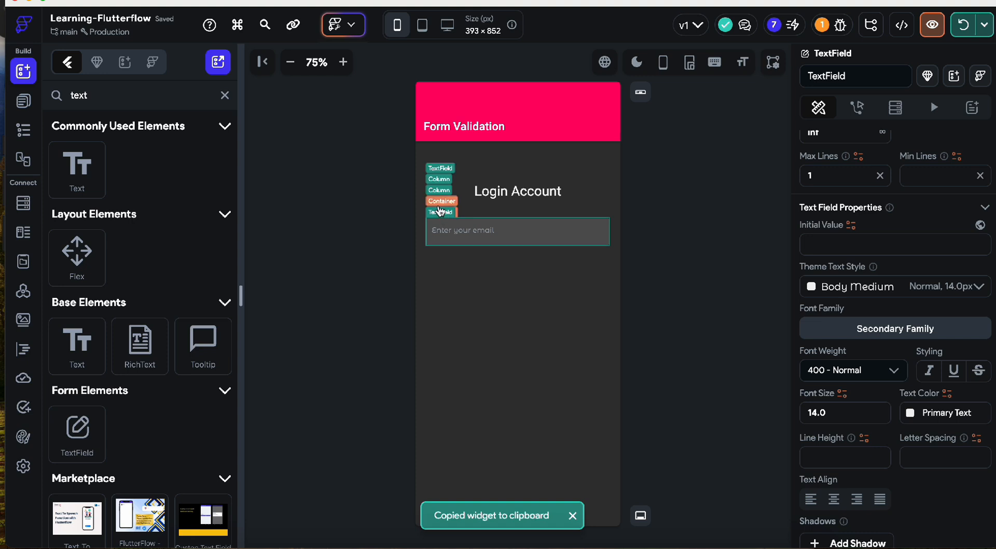
{"action": "left_click", "coordinate": [439, 190]}
{"action": "key", "text": "super+v"}
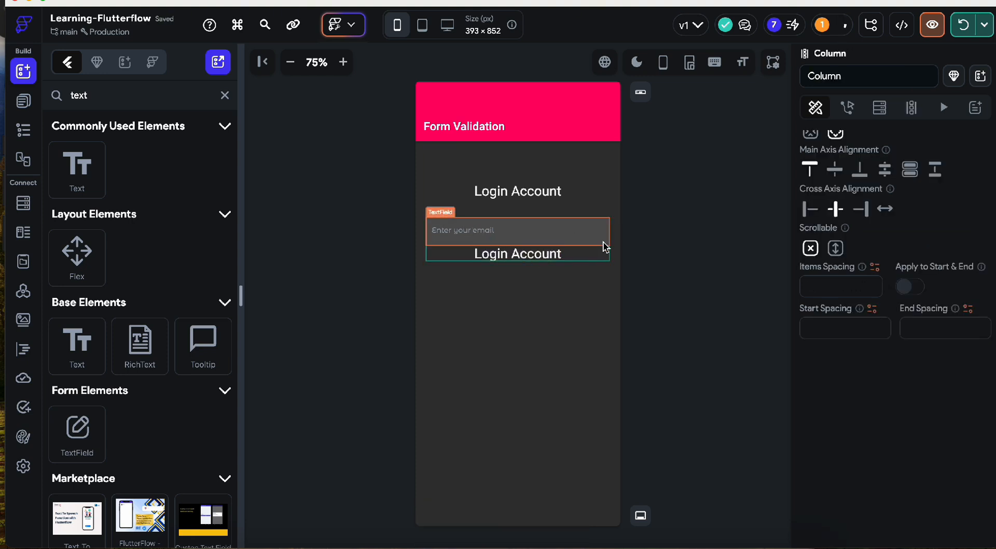
{"action": "left_click", "coordinate": [23, 130]}
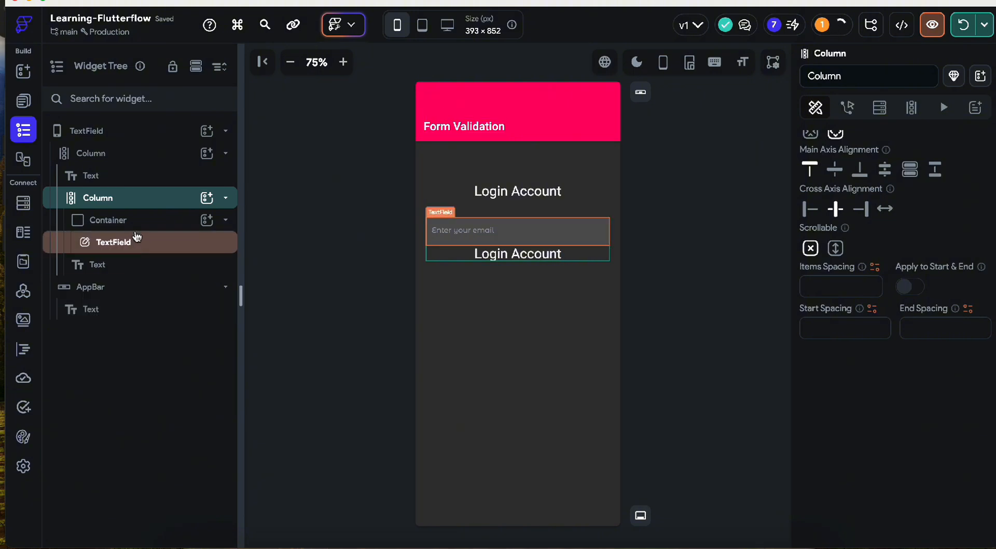
{"action": "left_click_drag", "start_coordinate": [129, 255], "coordinate": [132, 214]}
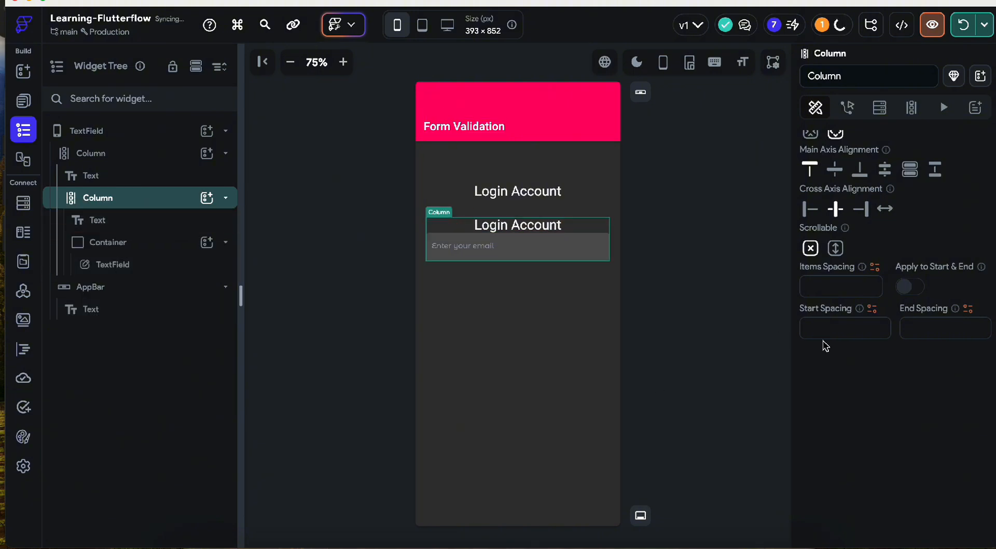
- Align the column to Start, make the label font 18 Light, and set spacing 12
{"action": "left_click", "coordinate": [808, 208]}
{"action": "left_click", "coordinate": [493, 226]}
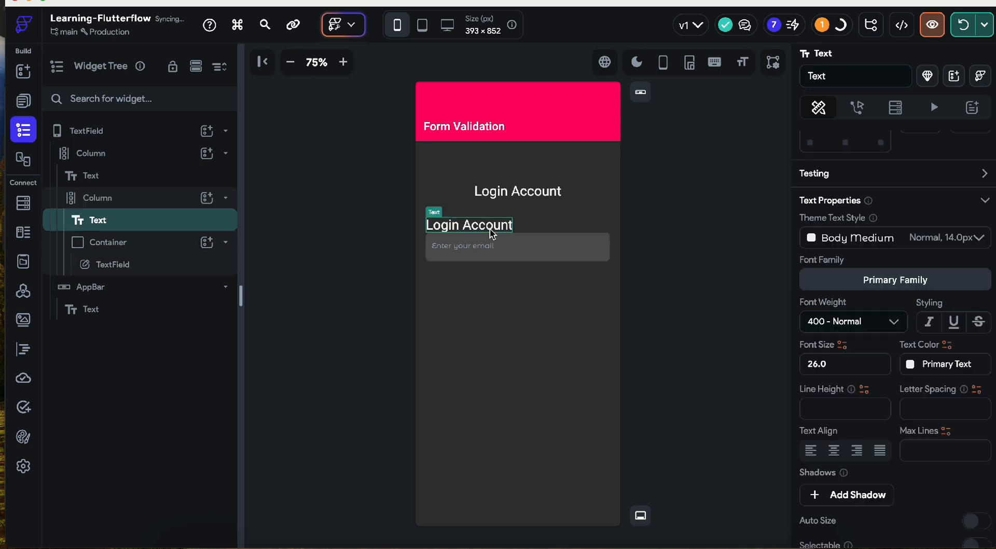
{"action": "left_click", "coordinate": [833, 313]}
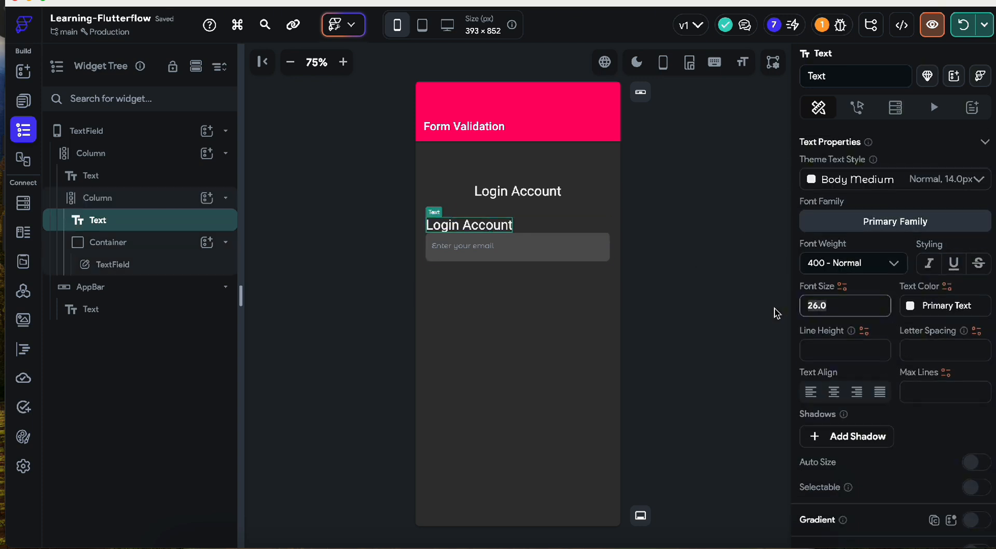
{"action": "type", "text": "18"}
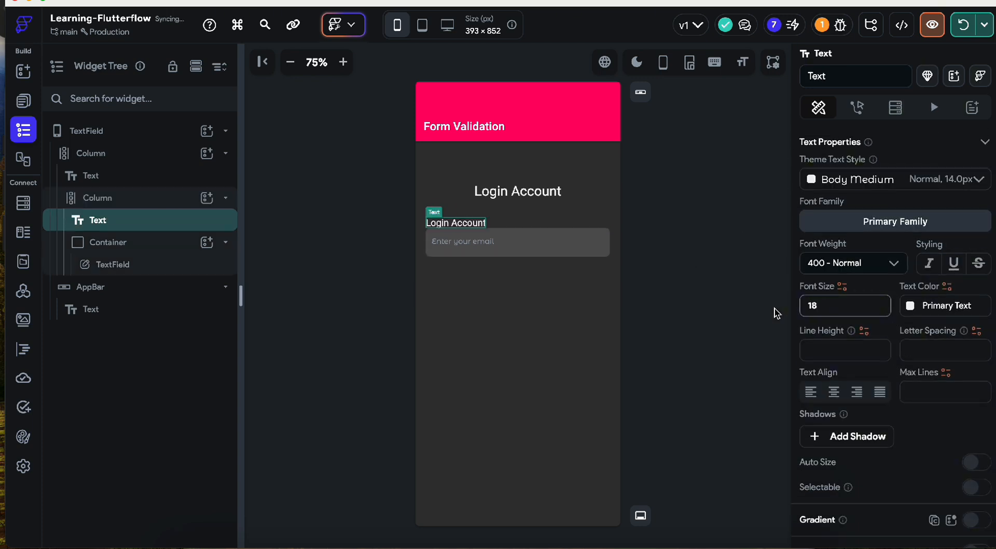
{"action": "left_click", "coordinate": [858, 264]}
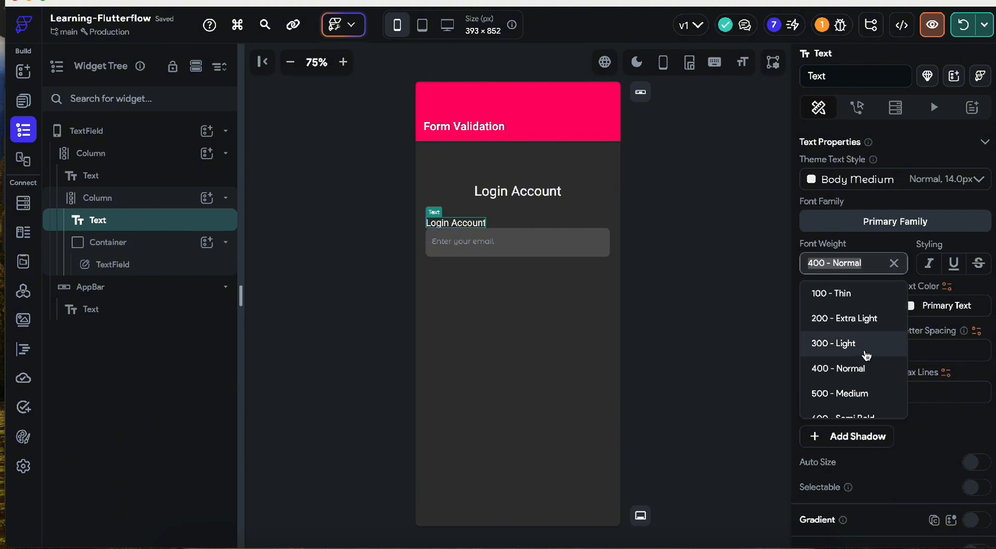
{"action": "left_click", "coordinate": [866, 355]}
{"action": "left_click", "coordinate": [539, 225]}
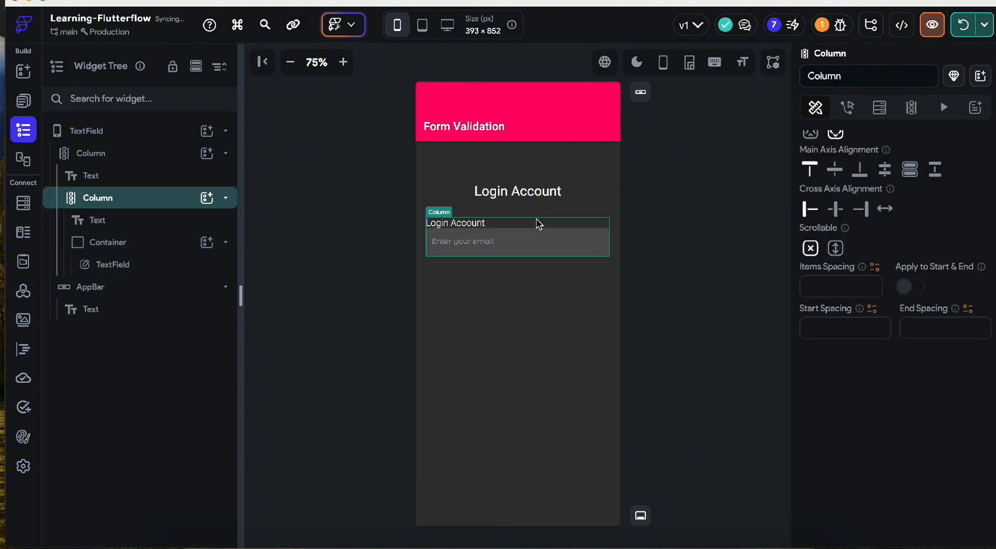
{"action": "left_click", "coordinate": [823, 293]}
{"action": "type", "text": "12"}
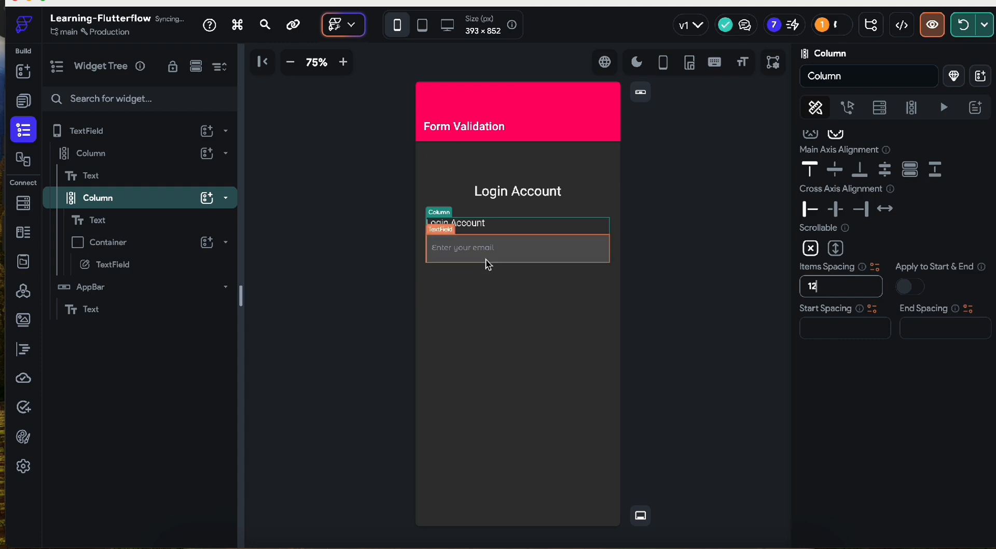
- Change the copied label's text to 'Email Address'
{"action": "left_click", "coordinate": [473, 223]}
{"action": "scroll", "coordinate": [853, 243], "scroll_direction": "down", "scroll_amount": 6}
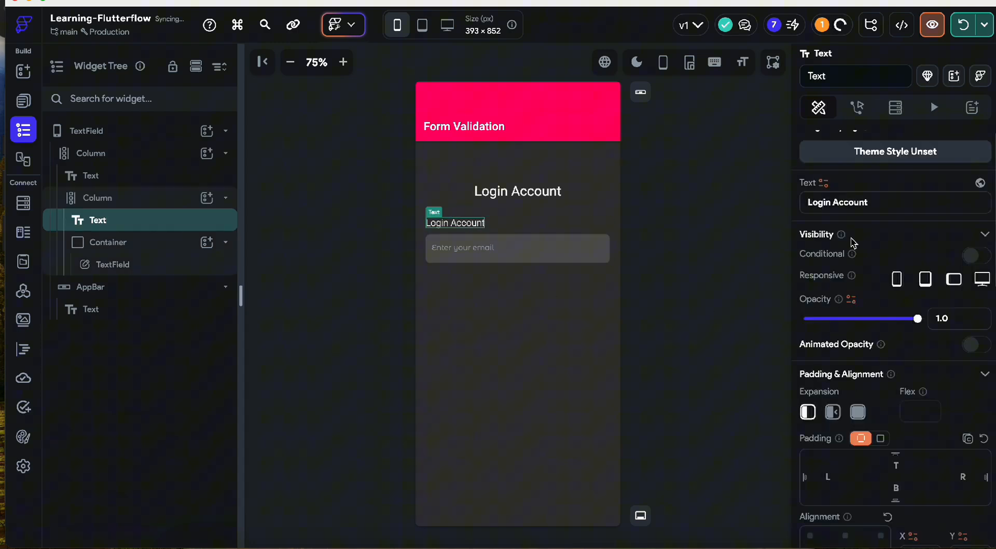
{"action": "triple_click", "coordinate": [830, 202]}
{"action": "key", "text": "BackSpace"}
{"action": "type", "text": "Email A"}
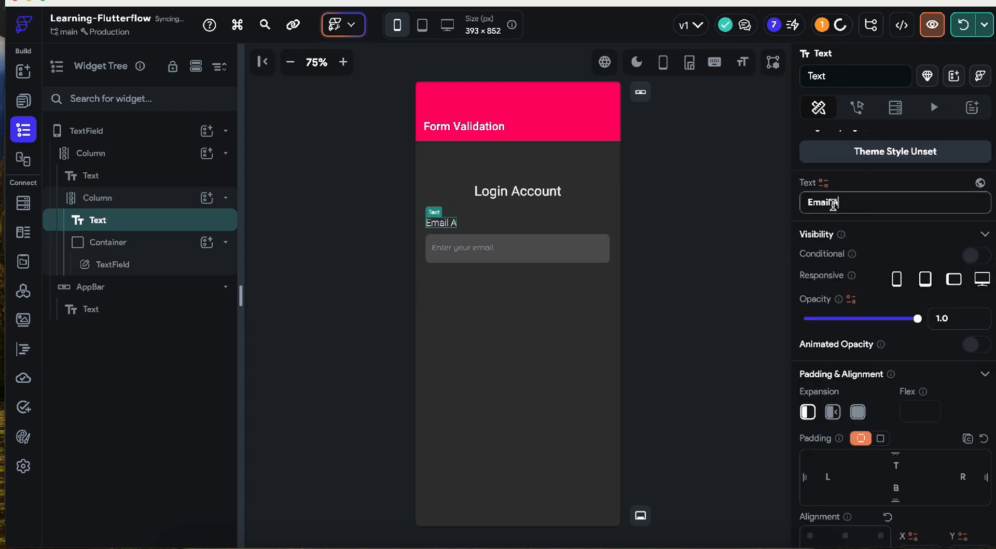
{"action": "type", "text": "ddress"}
{"action": "left_click", "coordinate": [649, 285]}
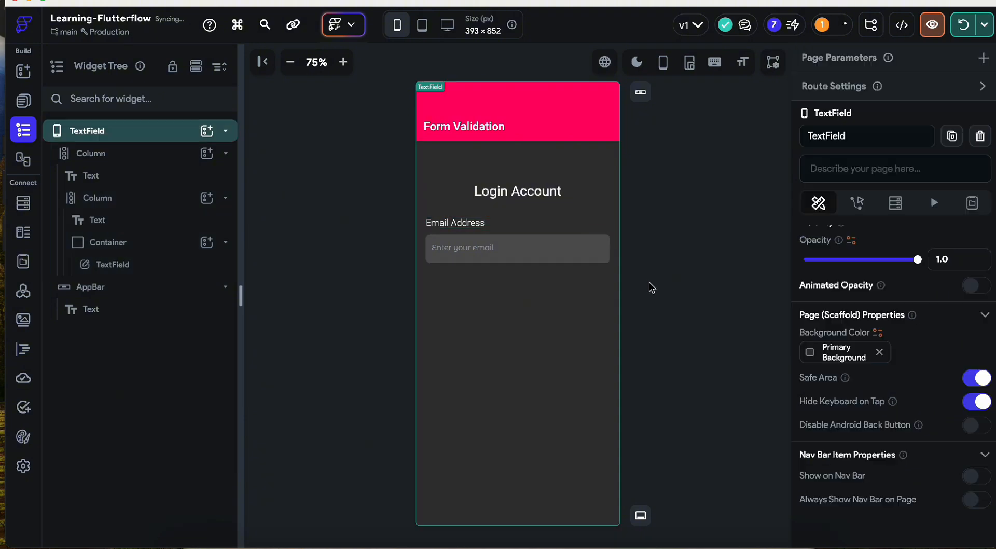
- Set the outer form column's item spacing to 60 and duplicate the email label-and-field group
{"action": "left_click", "coordinate": [579, 206]}
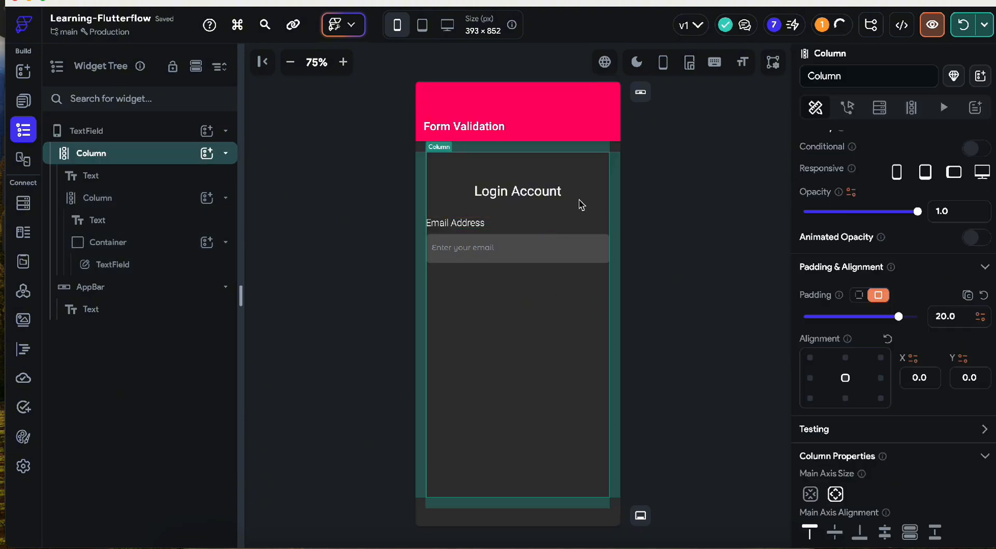
{"action": "scroll", "coordinate": [861, 397], "scroll_direction": "down", "scroll_amount": 3}
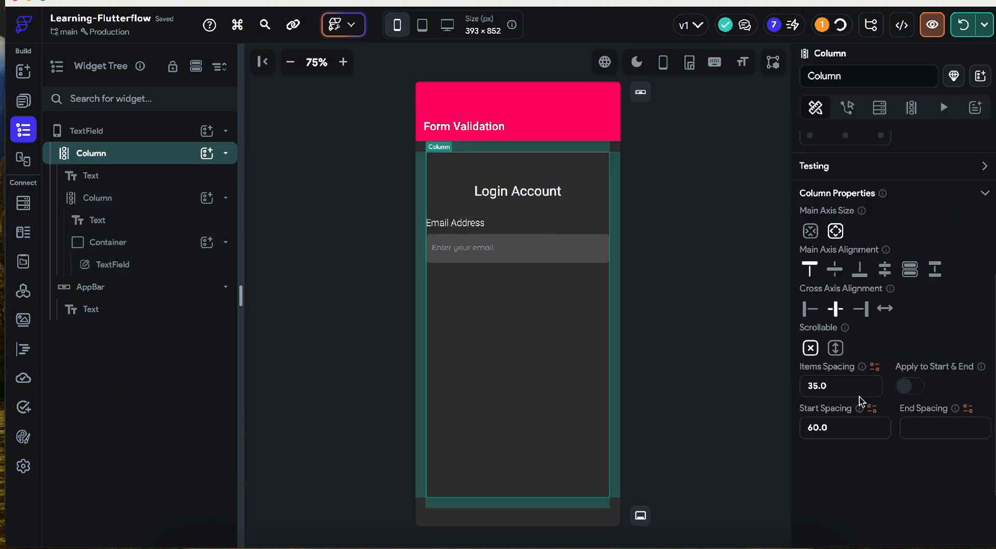
{"action": "left_click", "coordinate": [830, 385]}
{"action": "type", "text": "40"}
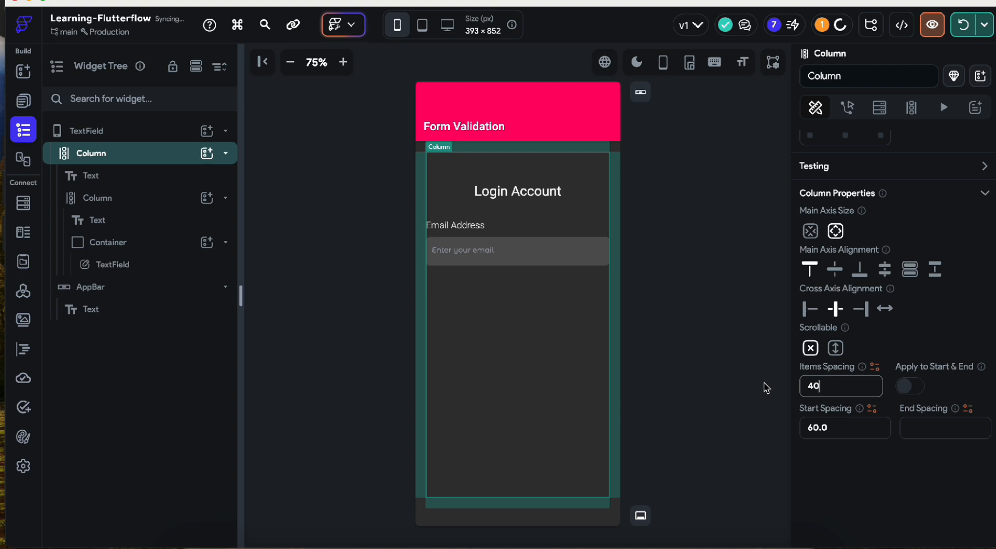
{"action": "key", "text": "BackSpace"}
{"action": "key", "text": "BackSpace"}
{"action": "type", "text": "60"}
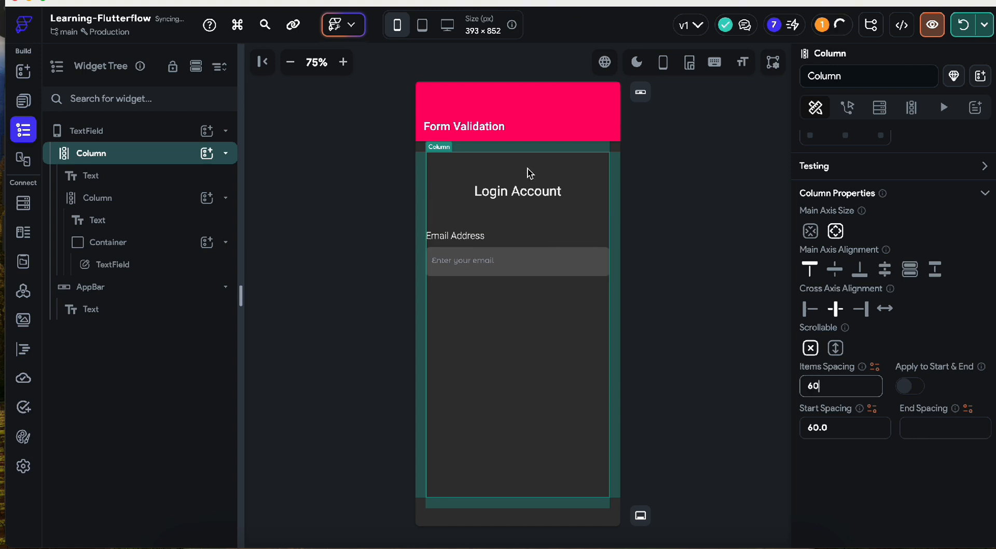
{"action": "left_click", "coordinate": [498, 247]}
{"action": "key", "text": "super+d"}
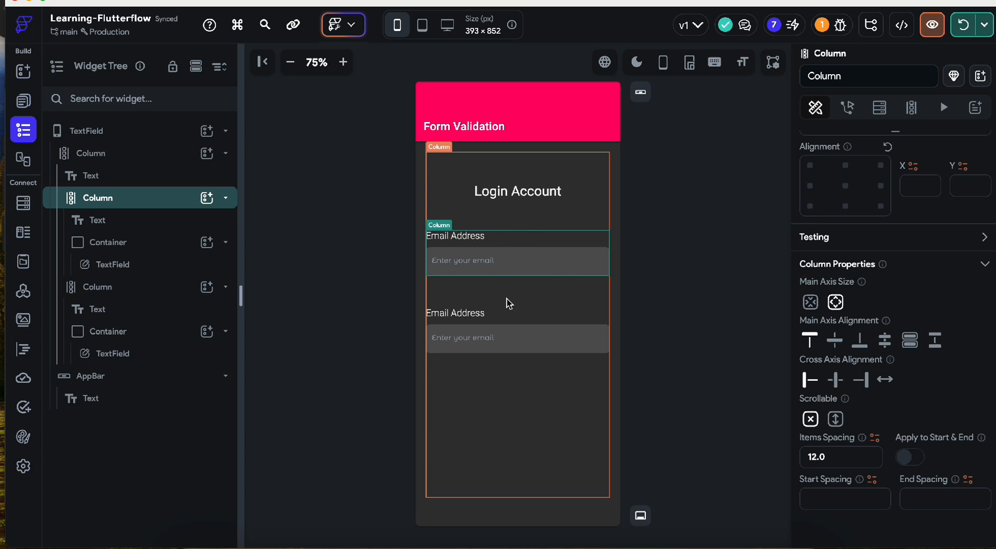
- Change the form column's item spacing to 25 and give the first email group top padding 30
{"action": "left_click", "coordinate": [537, 222]}
{"action": "left_click", "coordinate": [827, 387]}
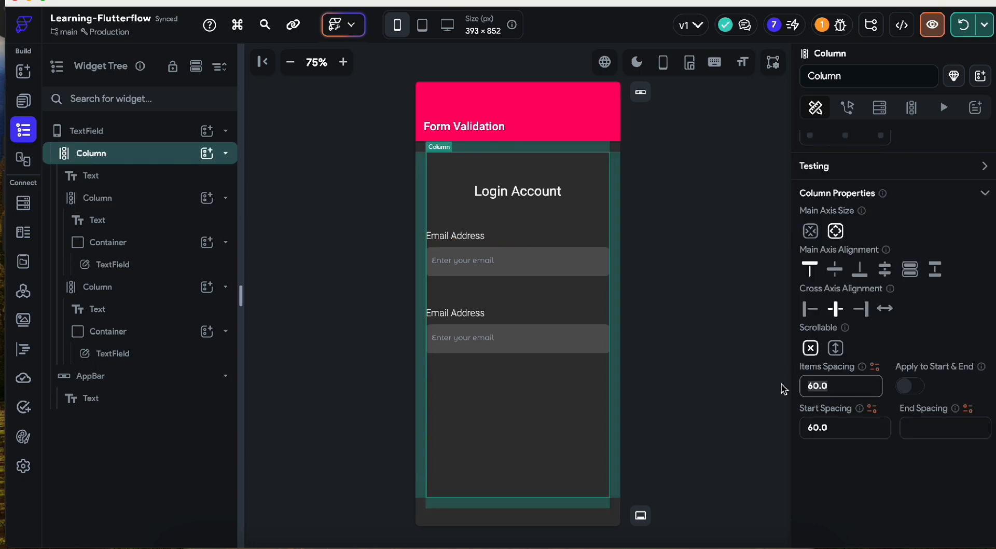
{"action": "type", "text": "25"}
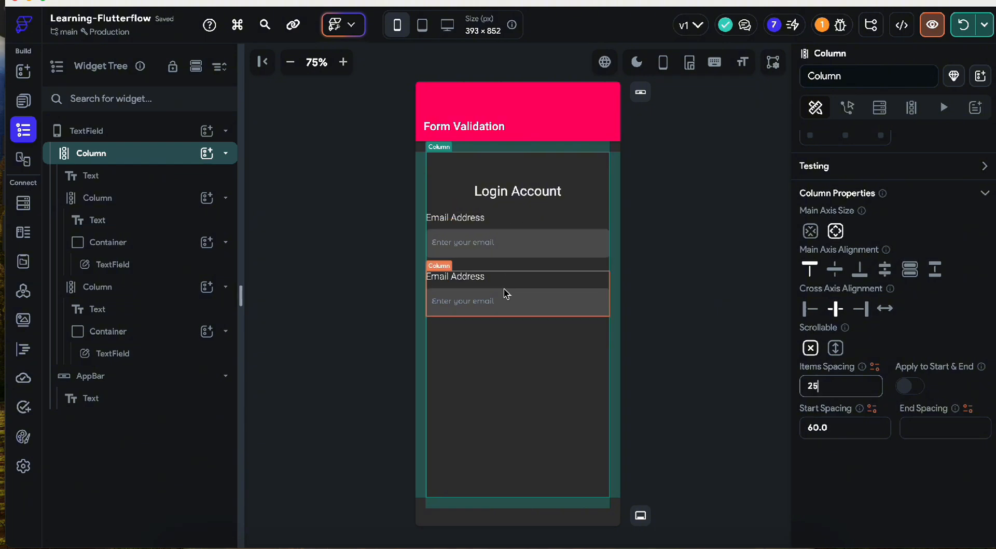
{"action": "left_click", "coordinate": [530, 222]}
{"action": "scroll", "coordinate": [835, 275], "scroll_direction": "up", "scroll_amount": 3}
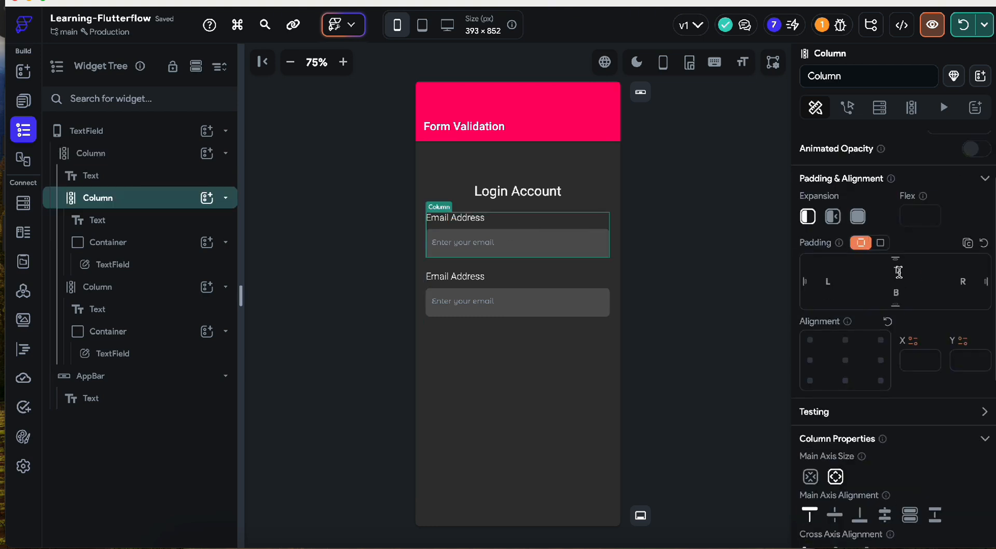
{"action": "type", "text": "25"}
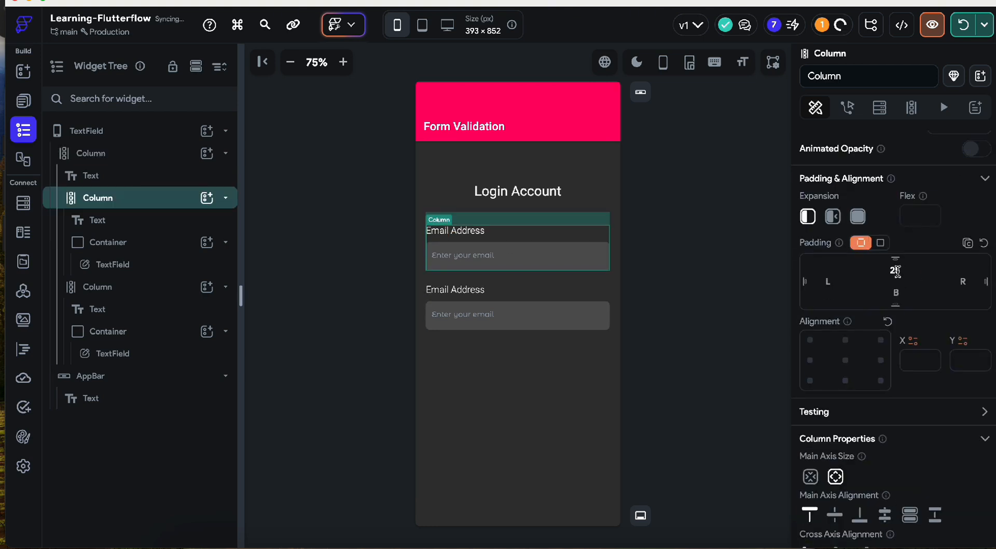
{"action": "key", "text": "BackSpace"}
{"action": "key", "text": "BackSpace"}
{"action": "type", "text": "30"}
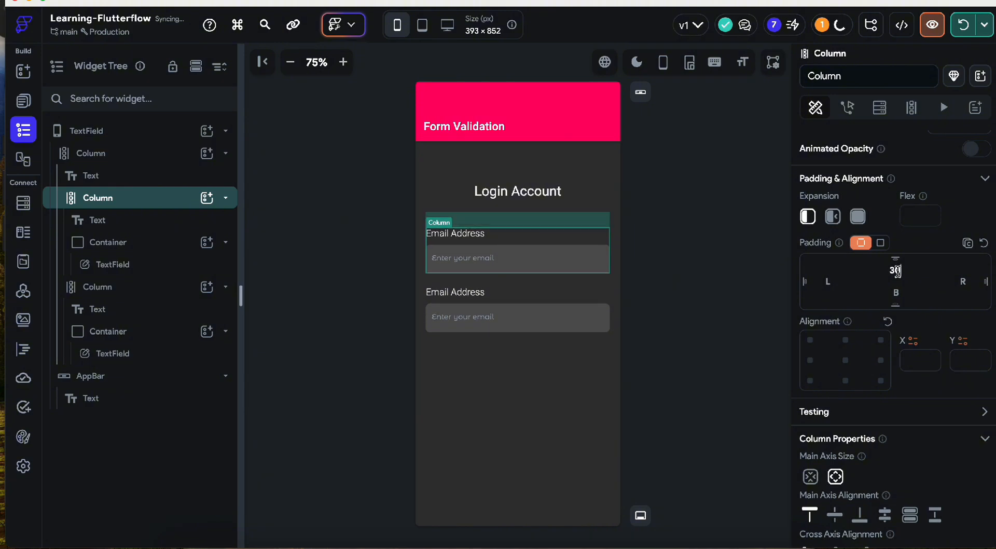
- Undo the recent changes, then duplicate the Email Address column again
{"action": "left_click", "coordinate": [663, 303]}
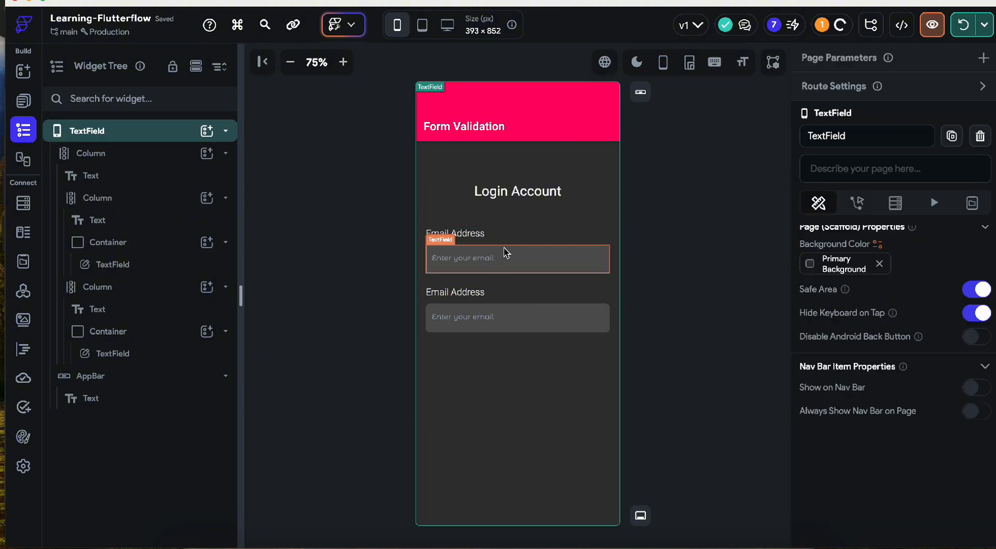
{"action": "key", "text": "super+z"}
{"action": "key", "text": "super+z"}
{"action": "key", "text": "super+z"}
{"action": "key", "text": "super+z"}
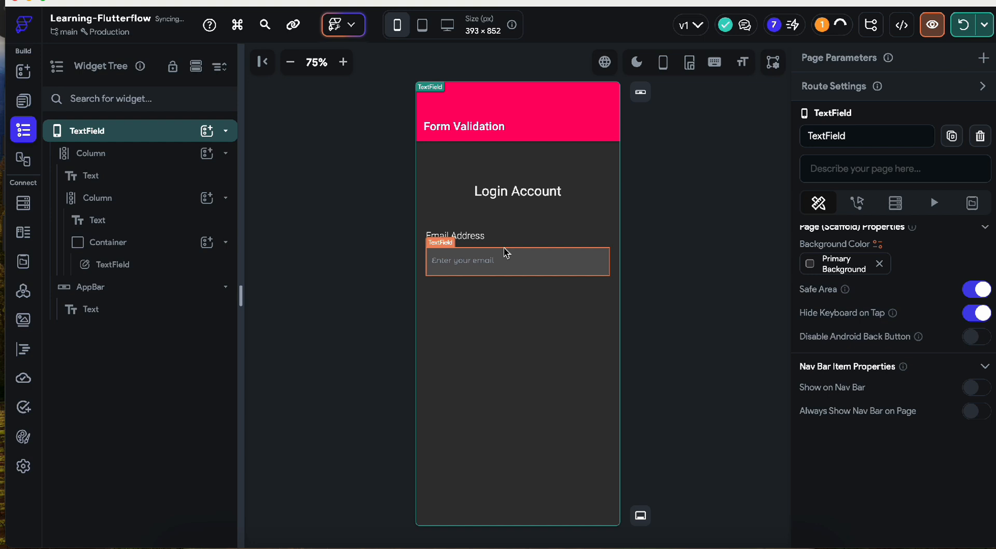
{"action": "left_click", "coordinate": [506, 244]}
{"action": "key", "text": "super+d"}
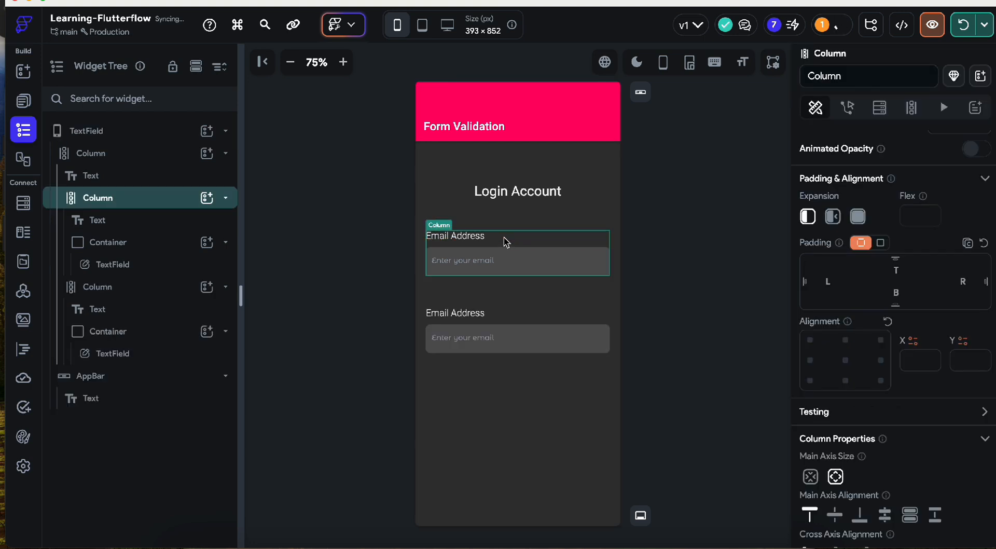
- Wrap the first email column in a new Column and move the second email column inside it
{"action": "right_click", "coordinate": [508, 248]}
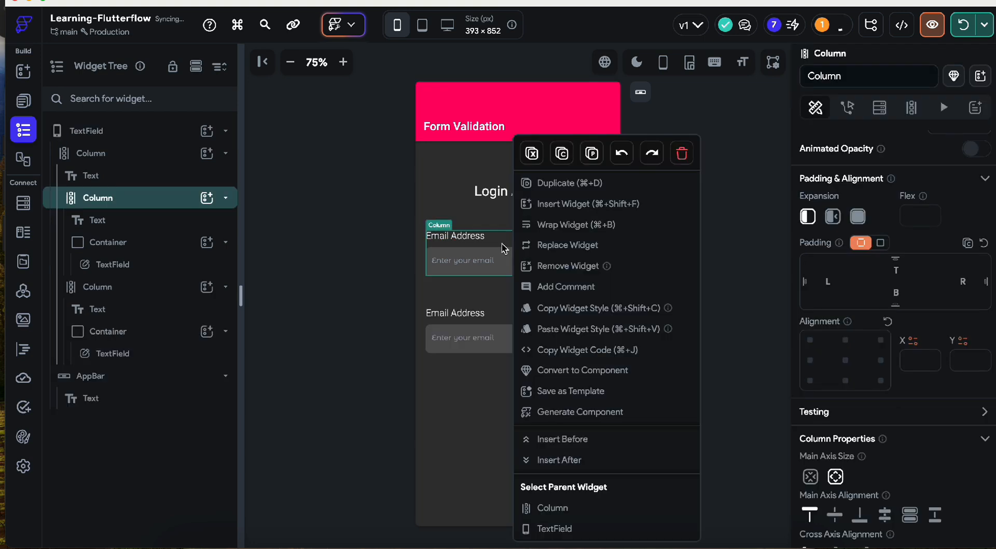
{"action": "left_click", "coordinate": [552, 214]}
{"action": "left_click", "coordinate": [535, 200]}
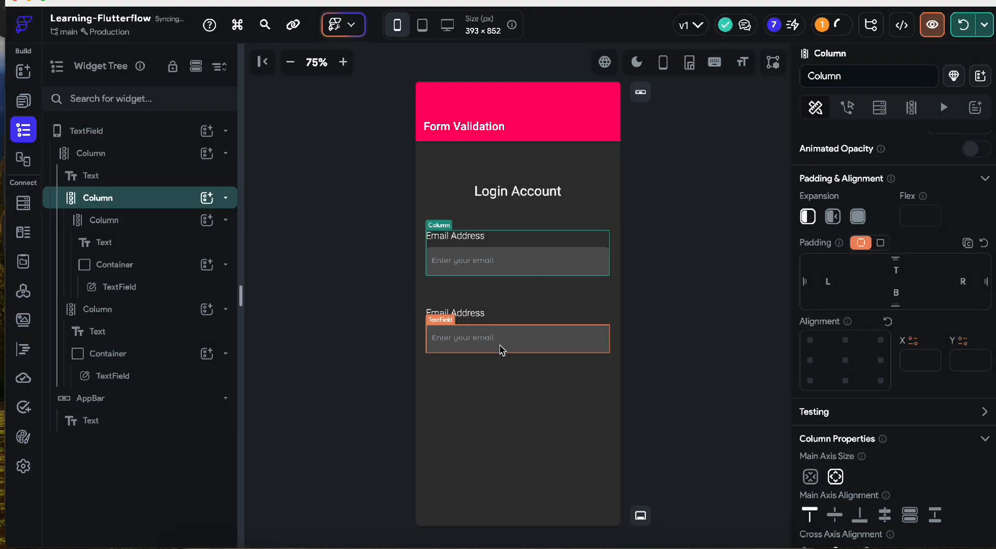
{"action": "left_click", "coordinate": [225, 220]}
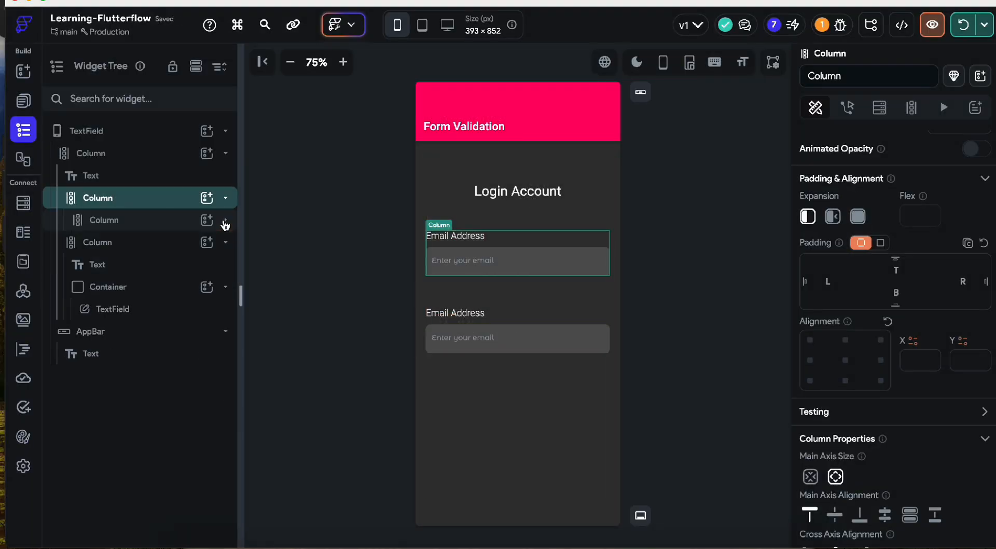
{"action": "left_click", "coordinate": [226, 243]}
{"action": "left_click_drag", "start_coordinate": [154, 247], "coordinate": [153, 207]}
{"action": "left_click_drag", "start_coordinate": [129, 248], "coordinate": [137, 213]}
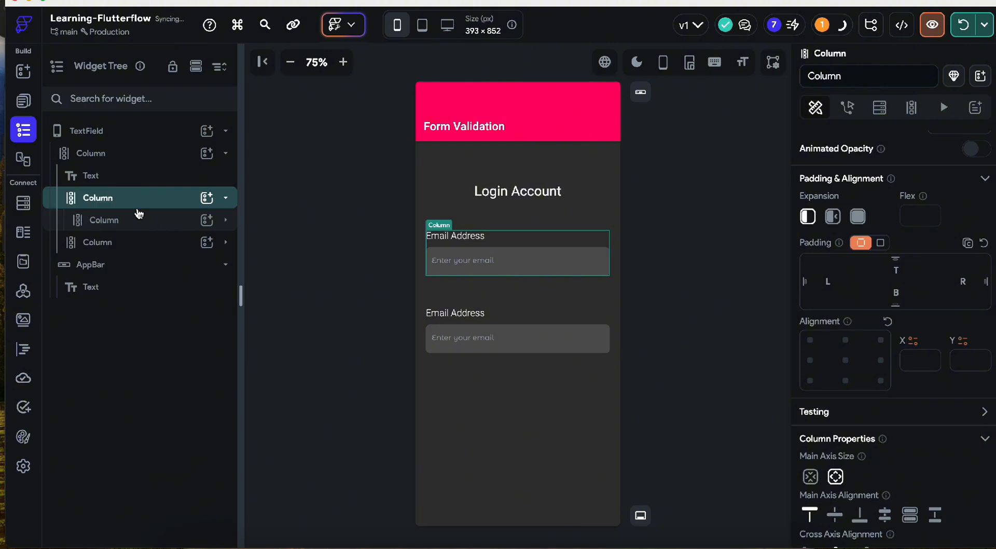
{"action": "left_click_drag", "start_coordinate": [124, 249], "coordinate": [133, 234]}
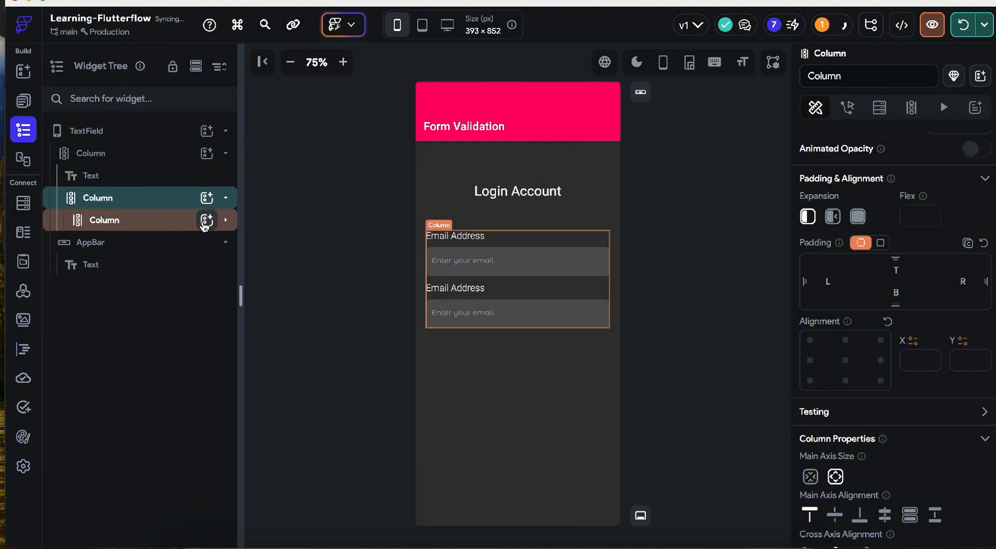
{"action": "left_click", "coordinate": [225, 219]}
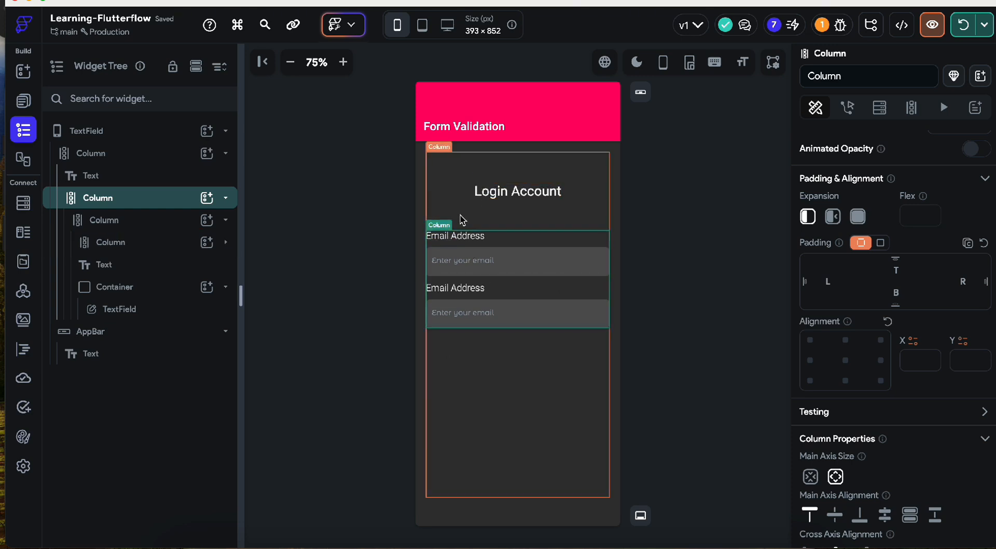
{"action": "scroll", "coordinate": [875, 469], "scroll_direction": "down", "scroll_amount": 4}
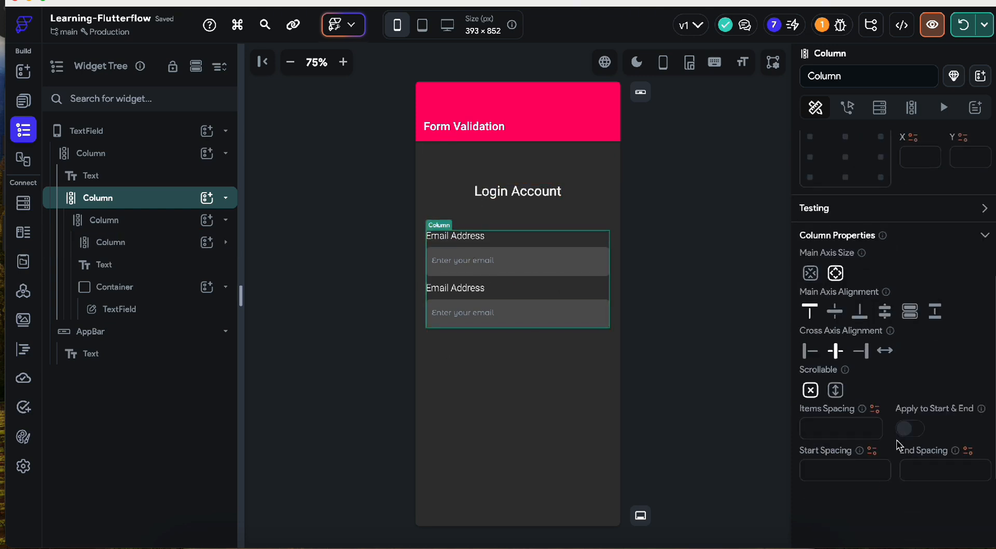
- Set the shared column's item spacing to 25 and reorder the inner email column in the tree
{"action": "left_click", "coordinate": [817, 429]}
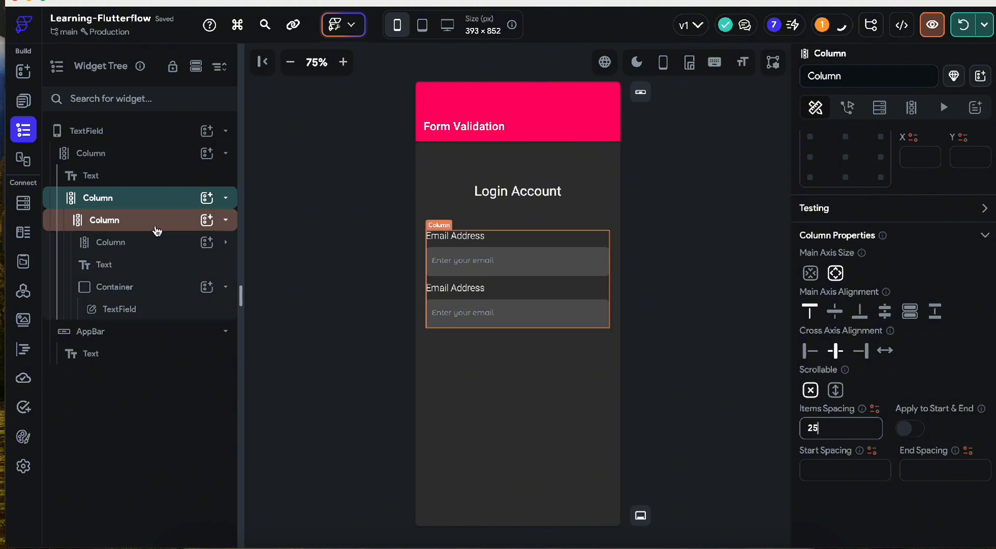
{"action": "key", "text": "Return"}
{"action": "left_click", "coordinate": [153, 247]}
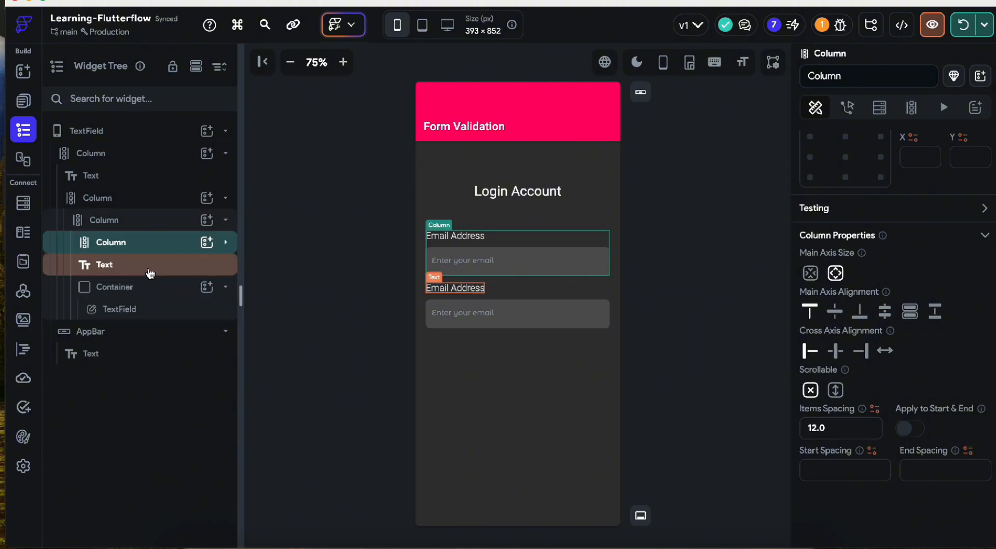
{"action": "left_click", "coordinate": [227, 244]}
{"action": "left_click", "coordinate": [227, 244]}
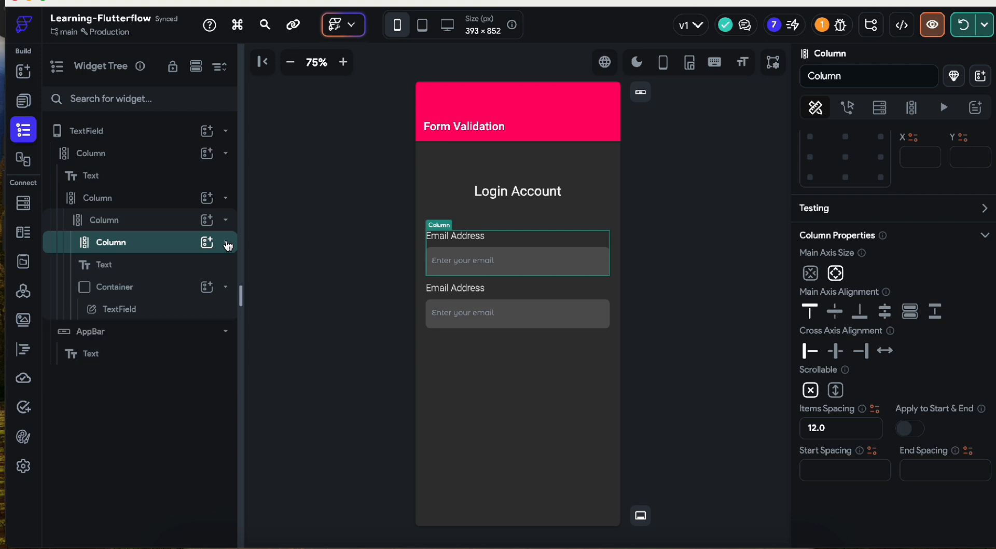
{"action": "left_click", "coordinate": [227, 244]}
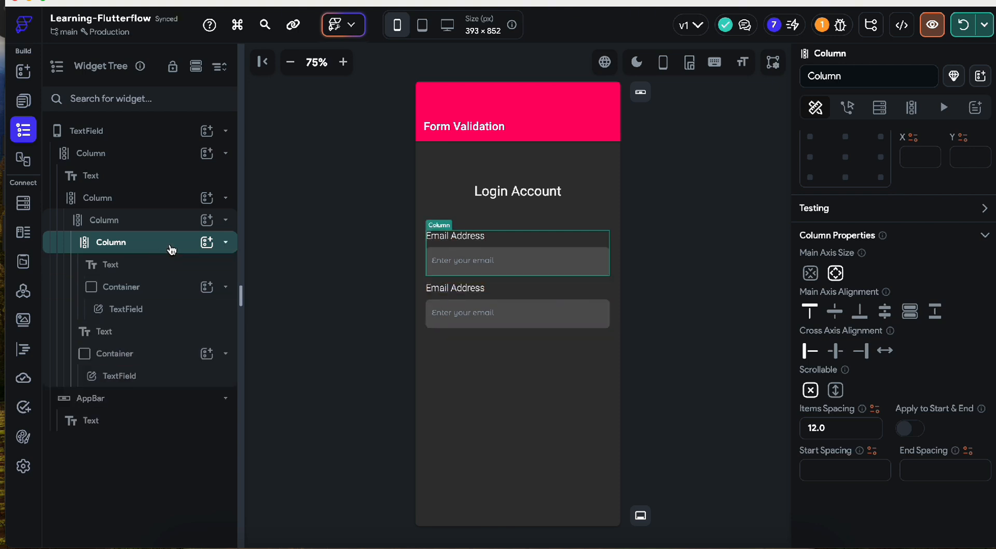
{"action": "left_click", "coordinate": [227, 244]}
{"action": "left_click_drag", "start_coordinate": [135, 251], "coordinate": [129, 199]}
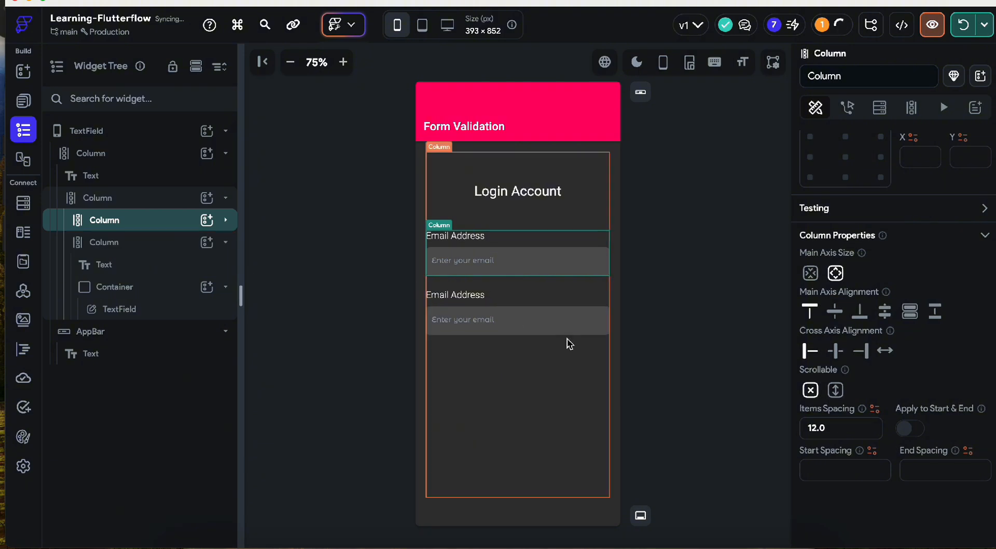
{"action": "left_click", "coordinate": [548, 290]}
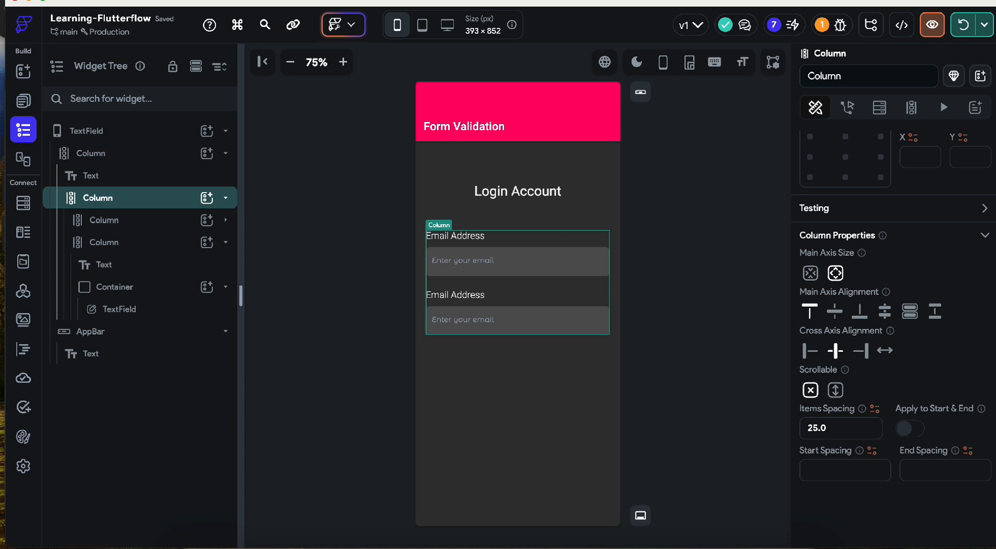
- Rename the second group's label to 'Password'
{"action": "left_click", "coordinate": [452, 298]}
{"action": "left_click", "coordinate": [451, 299]}
{"action": "left_click", "coordinate": [452, 299]}
{"action": "scroll", "coordinate": [822, 304], "scroll_direction": "up", "scroll_amount": 4}
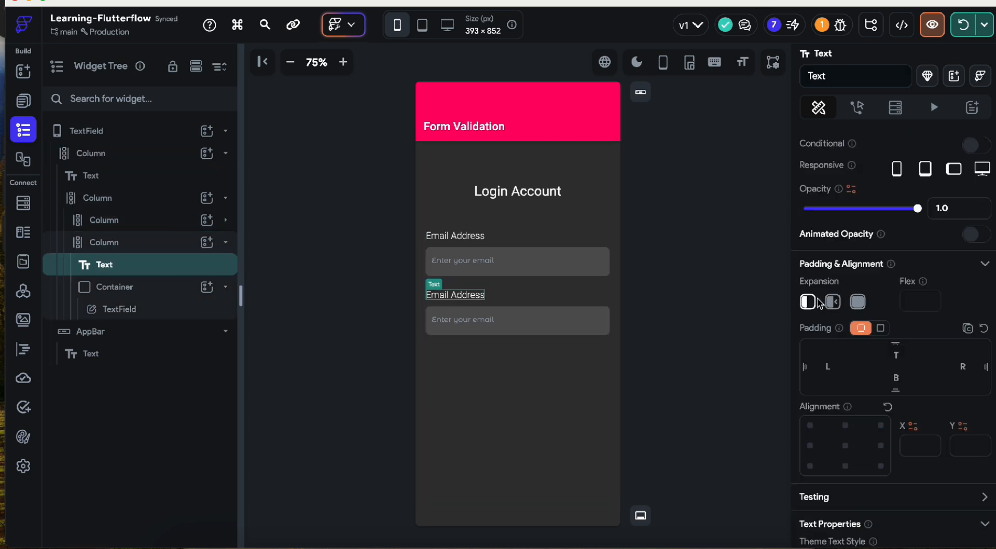
{"action": "triple_click", "coordinate": [821, 211]}
{"action": "type", "text": "Password"}
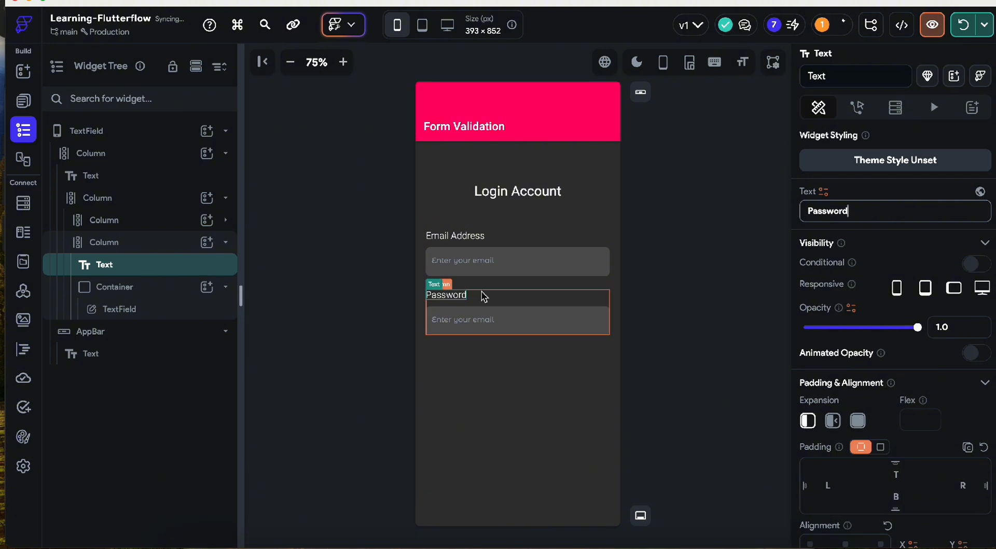
- Change the second field's hint text to 'Enter your password'
{"action": "left_click", "coordinate": [466, 323]}
{"action": "scroll", "coordinate": [911, 366], "scroll_direction": "down", "scroll_amount": 5}
{"action": "scroll", "coordinate": [912, 366], "scroll_direction": "down", "scroll_amount": 10}
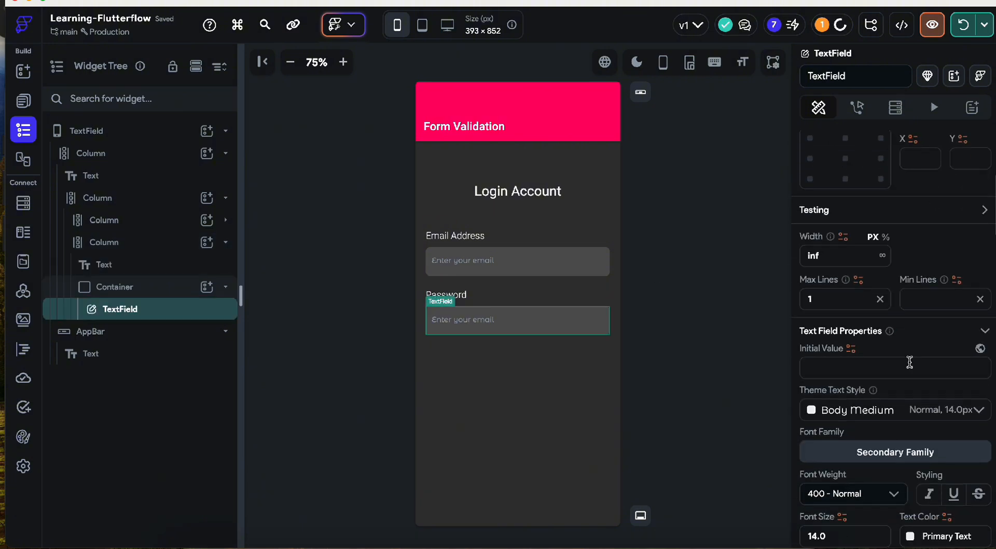
{"action": "scroll", "coordinate": [858, 427], "scroll_direction": "down", "scroll_amount": 3}
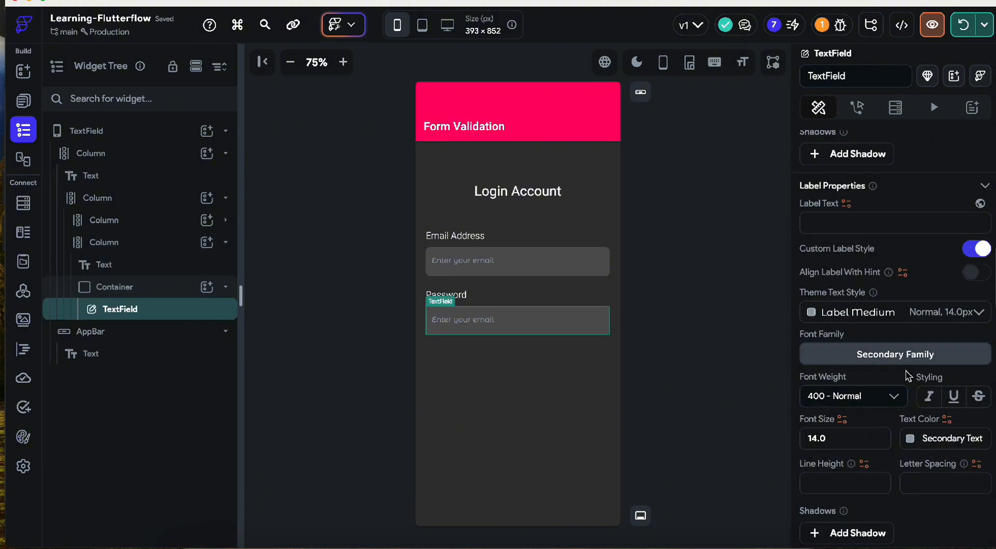
{"action": "scroll", "coordinate": [859, 442], "scroll_direction": "down", "scroll_amount": 6}
{"action": "double_click", "coordinate": [863, 405]}
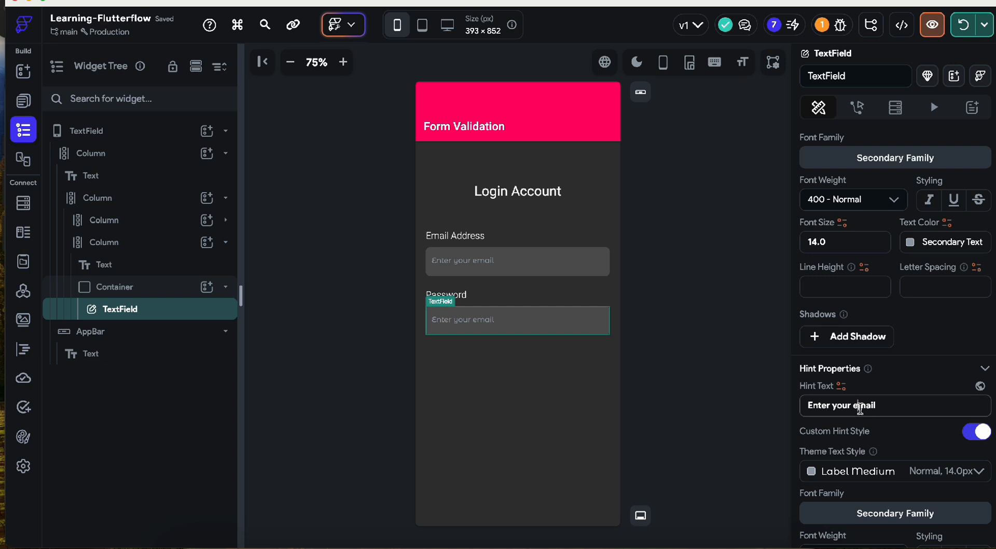
{"action": "type", "text": "passwword"}
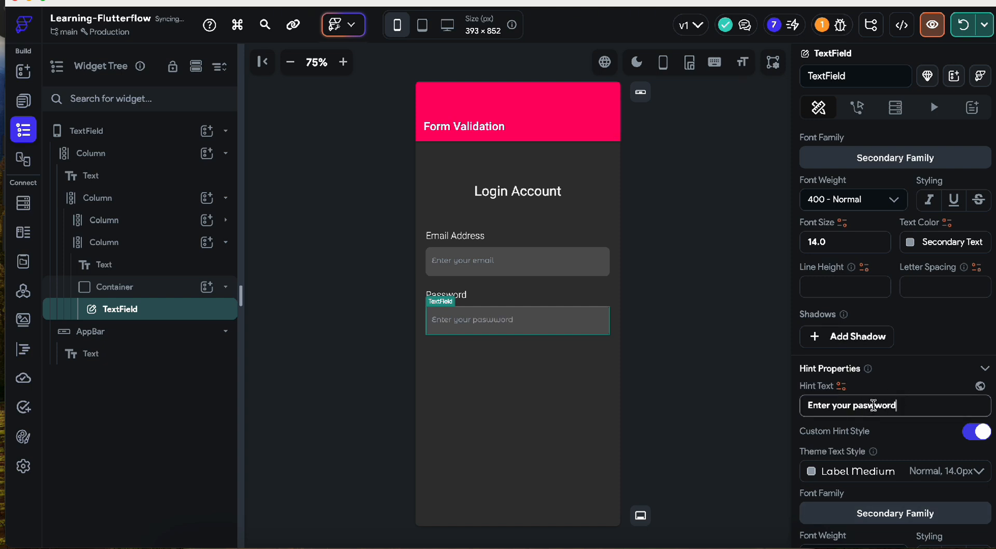
{"action": "left_click", "coordinate": [665, 369]}
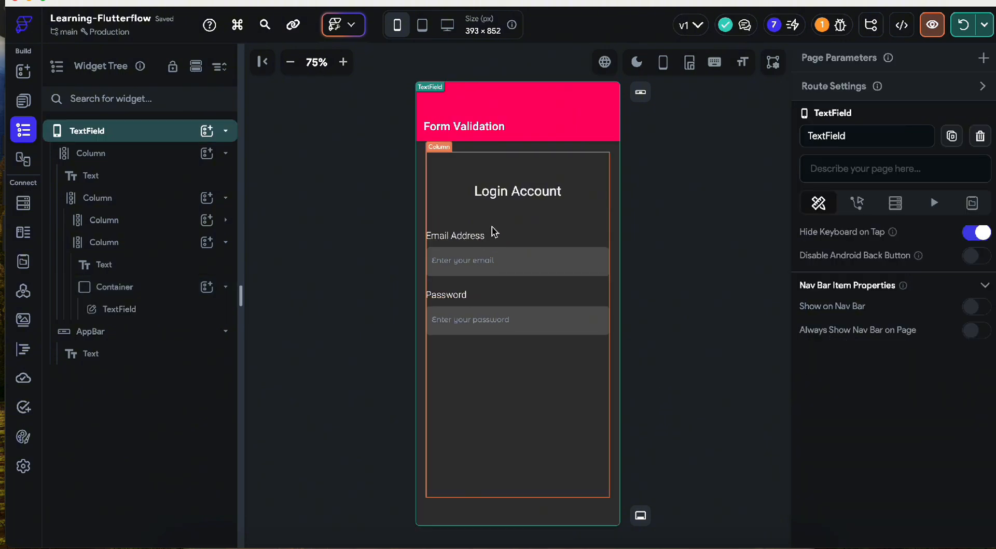
{"action": "left_click", "coordinate": [477, 238]}
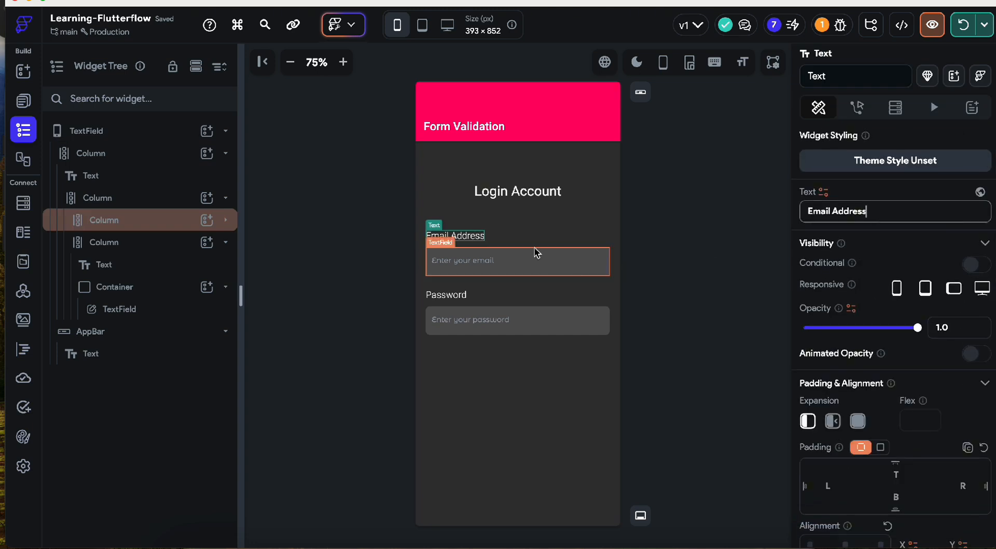
- Convert the Email Address and Password label Text widgets into RichText widgets
{"action": "right_click", "coordinate": [444, 238]}
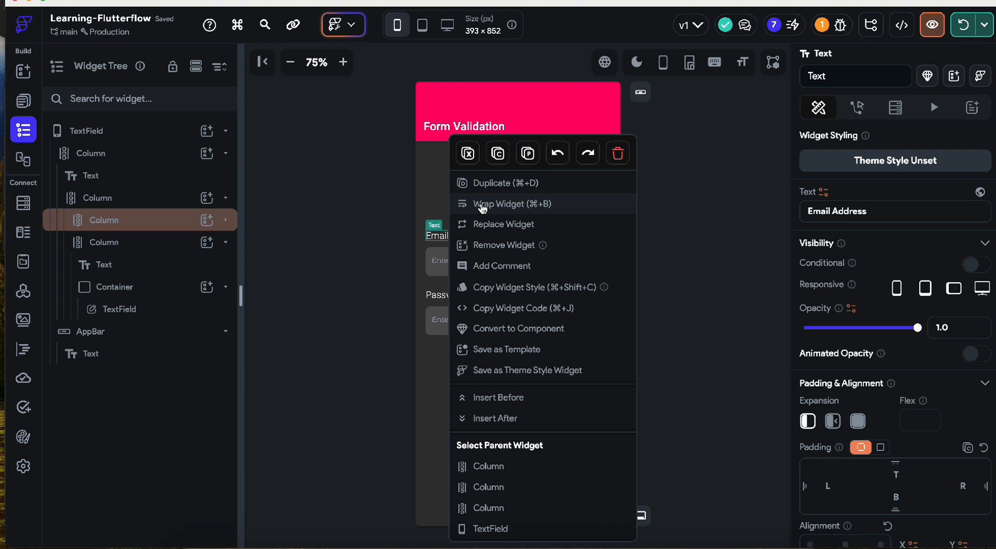
{"action": "left_click", "coordinate": [502, 229]}
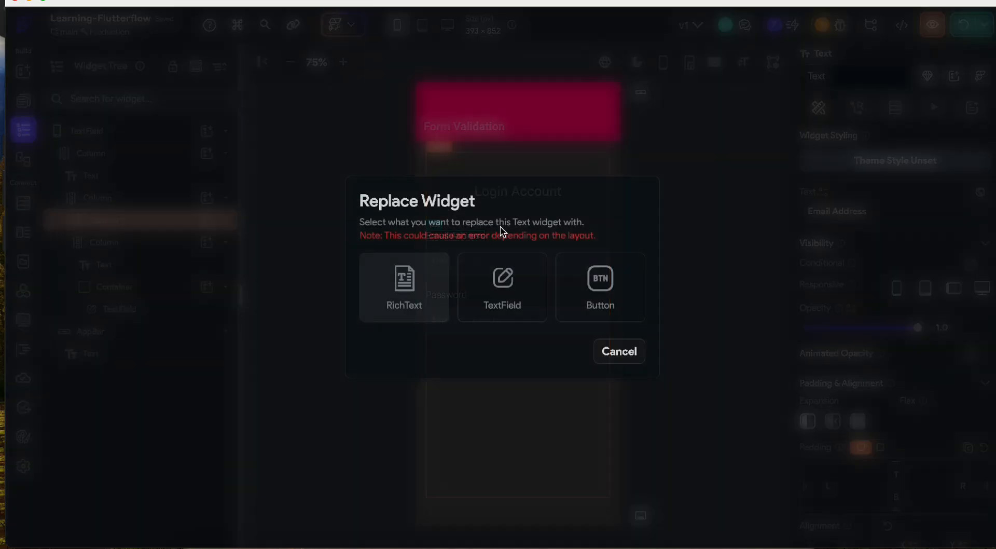
{"action": "left_click", "coordinate": [400, 308]}
{"action": "left_click", "coordinate": [456, 293]}
{"action": "right_click", "coordinate": [463, 289]}
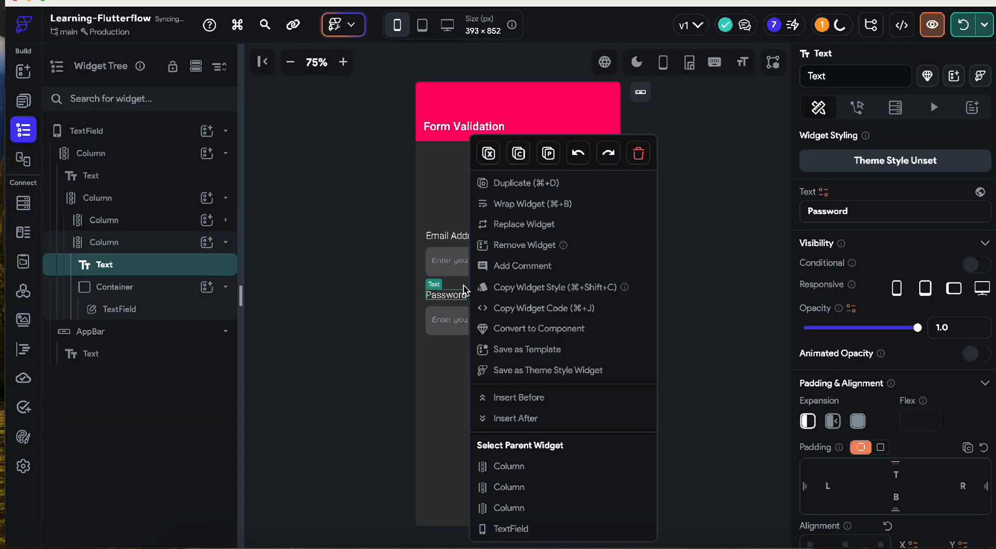
{"action": "left_click", "coordinate": [506, 225]}
{"action": "left_click", "coordinate": [419, 283]}
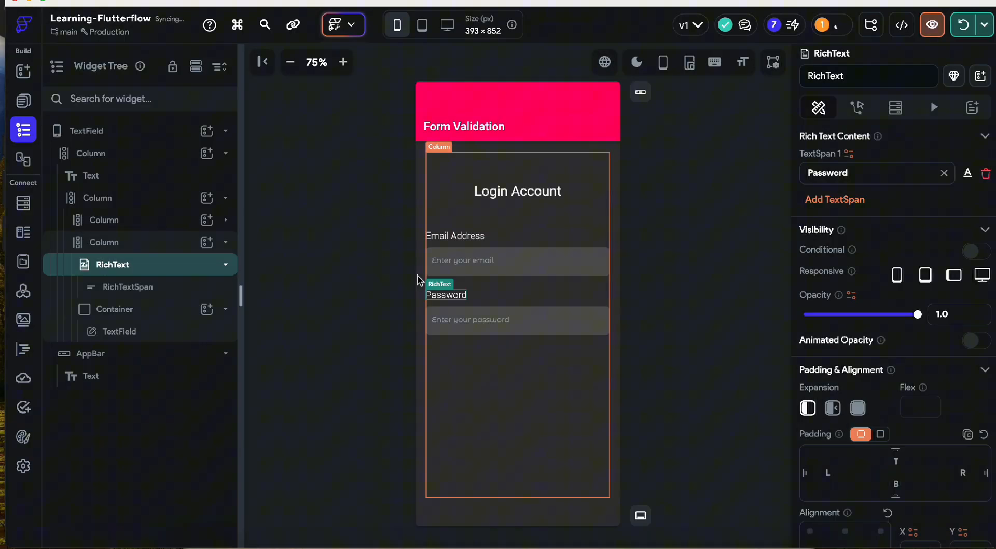
{"action": "left_click", "coordinate": [464, 240]}
- Add a second text span containing * to the end of the Email Address label
{"action": "left_click", "coordinate": [856, 201]}
{"action": "left_click", "coordinate": [858, 214]}
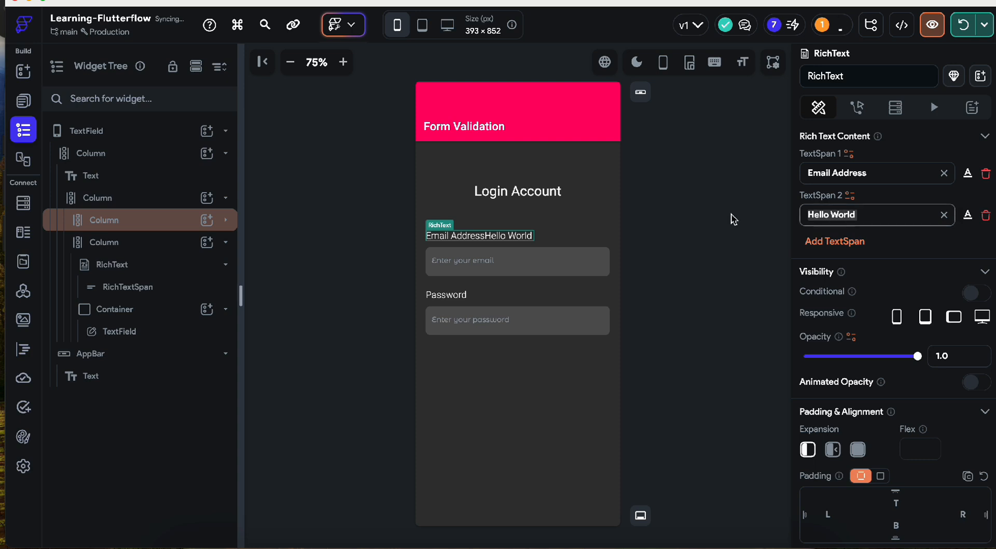
{"action": "key", "text": "BackSpace"}
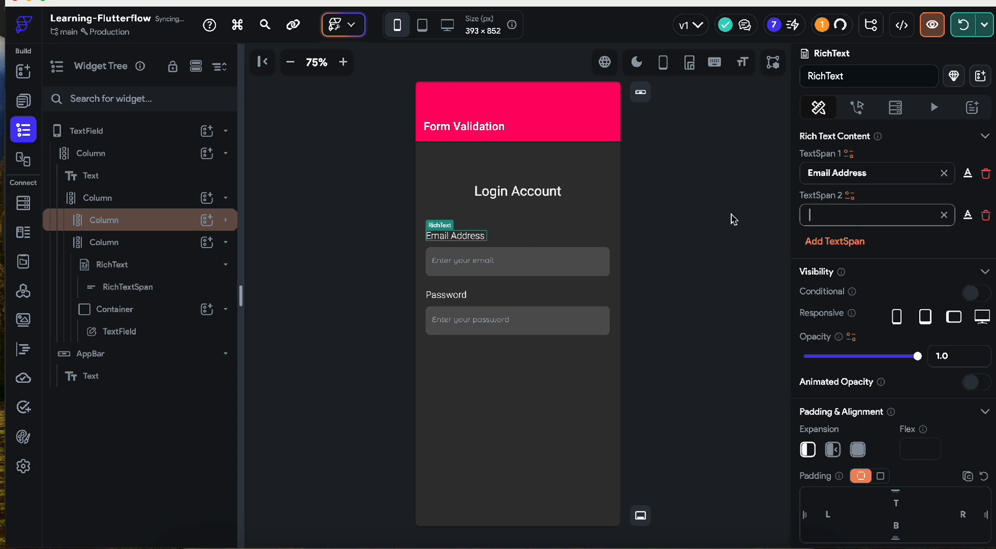
{"action": "type", "text": "*"}
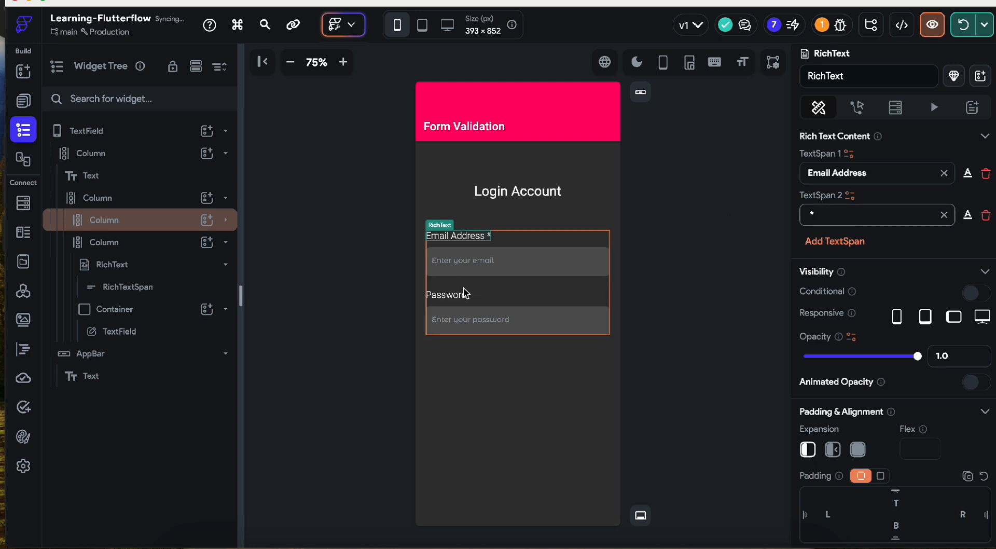
- Give the Password label a trailing asterisk span coloured with the Primary theme colour
{"action": "left_click", "coordinate": [449, 296]}
{"action": "left_click", "coordinate": [831, 200]}
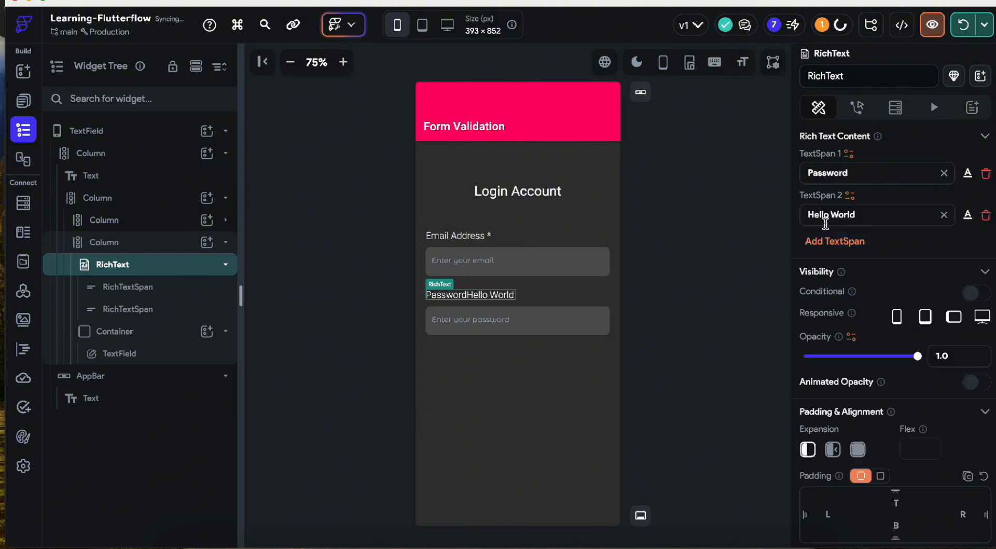
{"action": "triple_click", "coordinate": [831, 214]}
{"action": "key", "text": "BackSpace"}
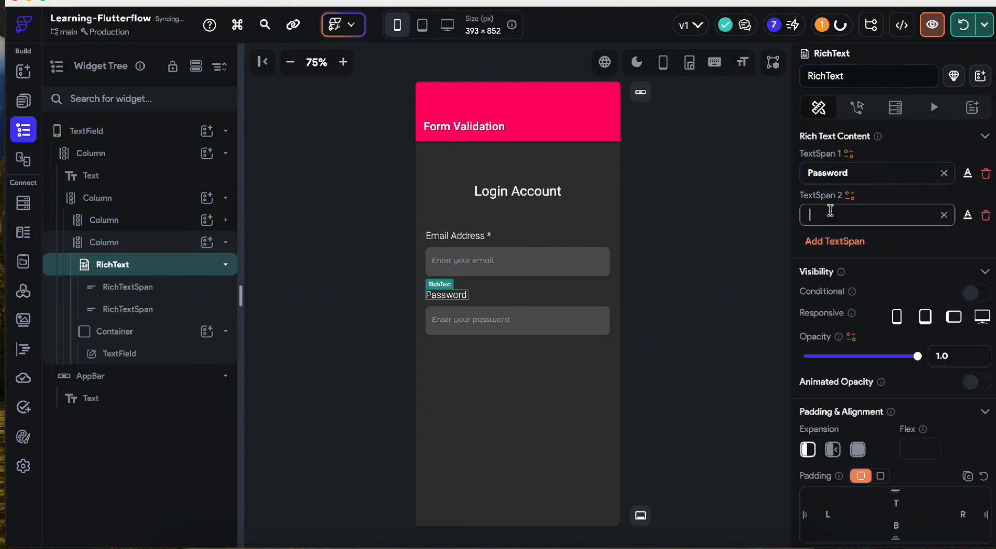
{"action": "left_click", "coordinate": [967, 214]}
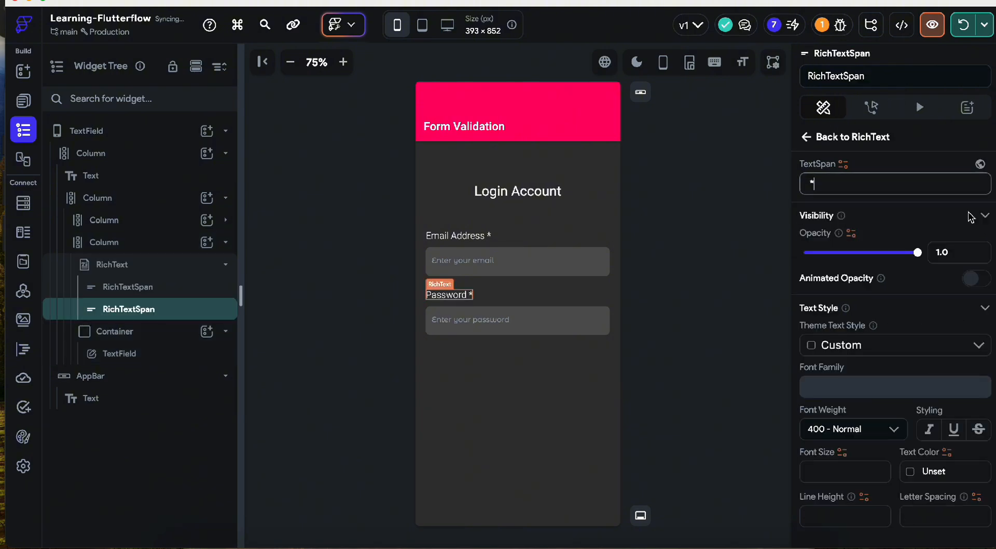
{"action": "left_click", "coordinate": [912, 471]}
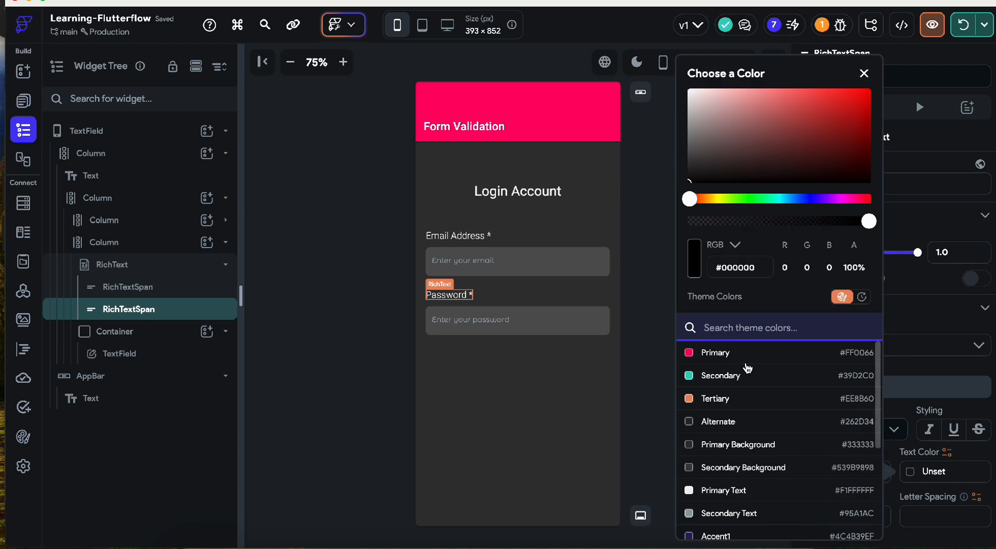
{"action": "left_click", "coordinate": [745, 357]}
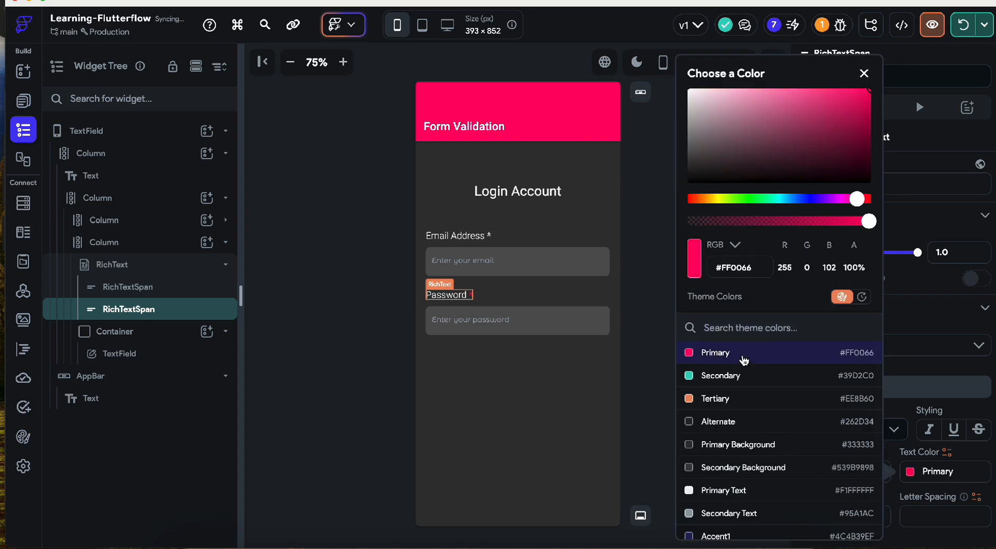
{"action": "left_click", "coordinate": [491, 236]}
- Colour the Email Address asterisk span Primary (#FF0066) as well
{"action": "left_click", "coordinate": [487, 237]}
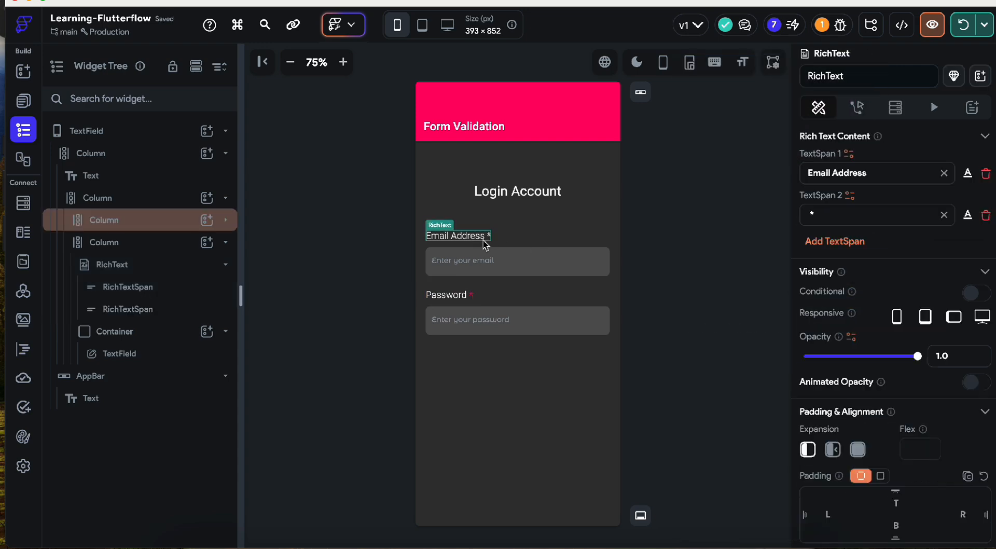
{"action": "left_click", "coordinate": [967, 215]}
{"action": "left_click", "coordinate": [916, 472]}
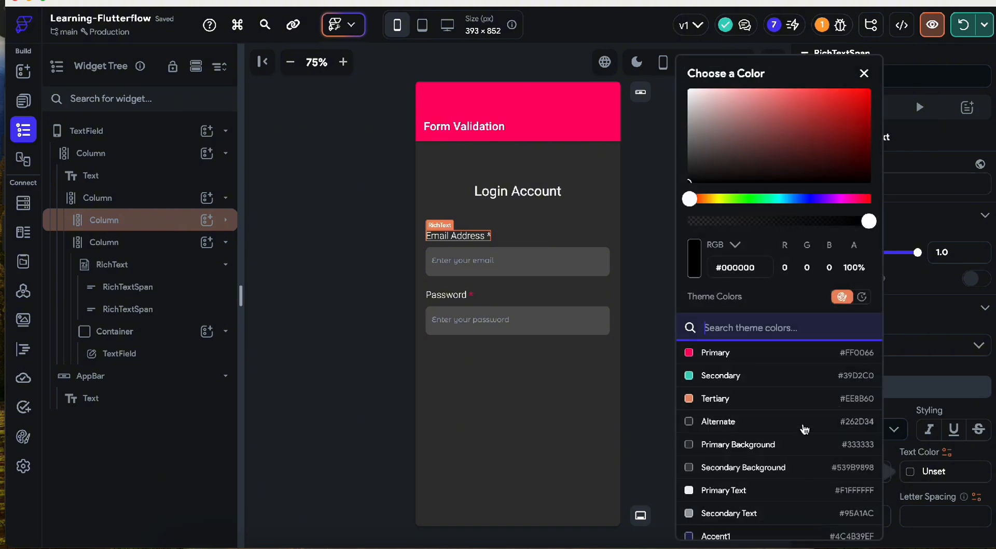
{"action": "left_click", "coordinate": [733, 353]}
{"action": "left_click", "coordinate": [663, 281]}
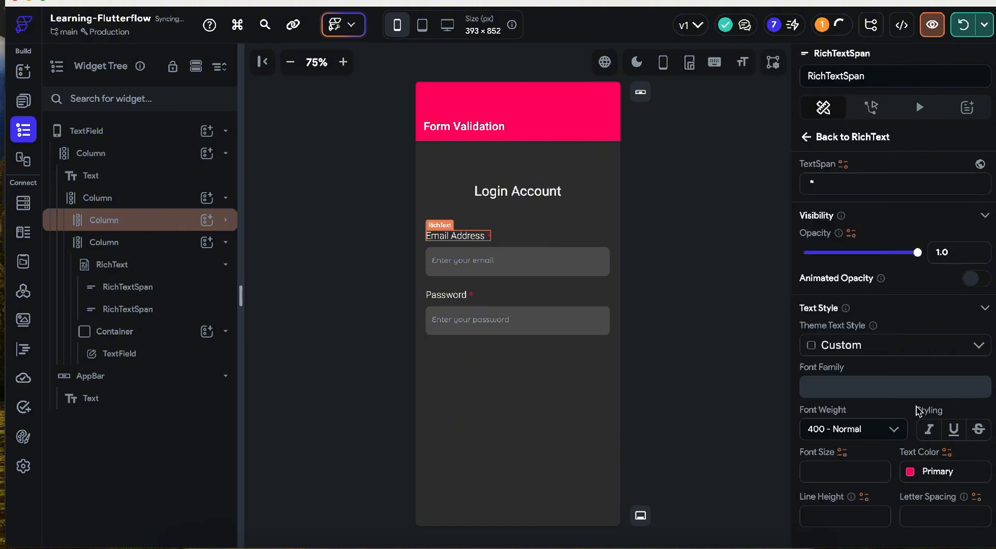
{"action": "left_click", "coordinate": [647, 310]}
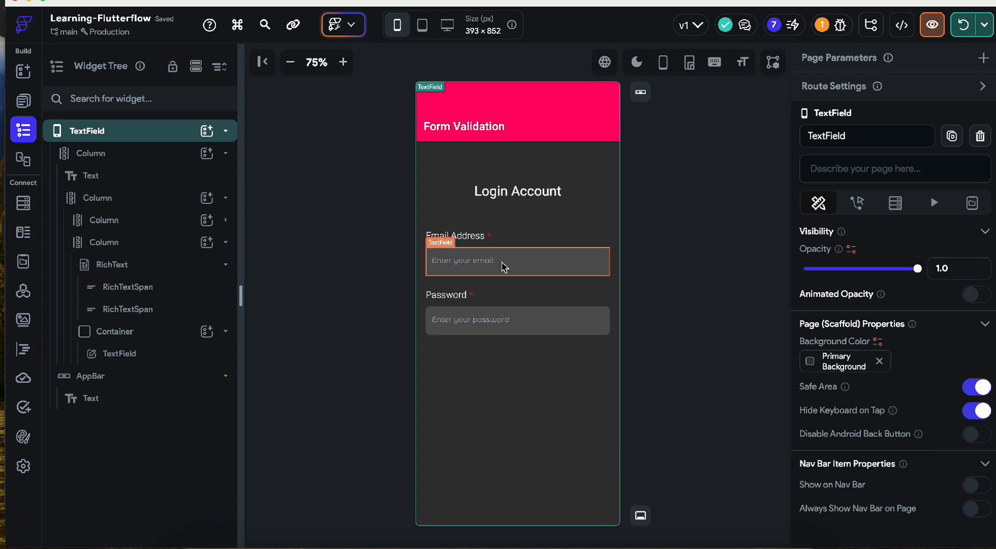
- Give the page's outer column 80 spacing between items, also applied at start and end
{"action": "left_click", "coordinate": [522, 286]}
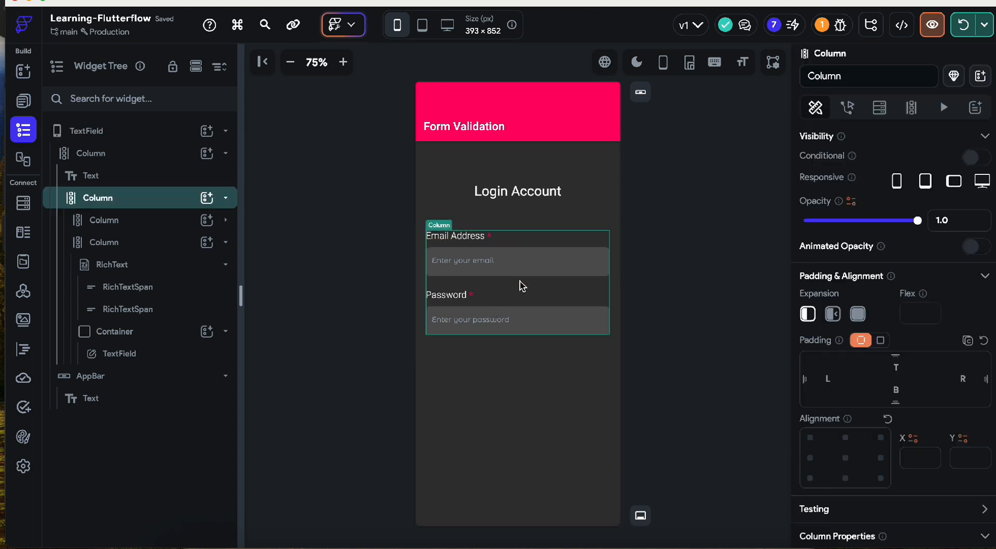
{"action": "left_click", "coordinate": [550, 203]}
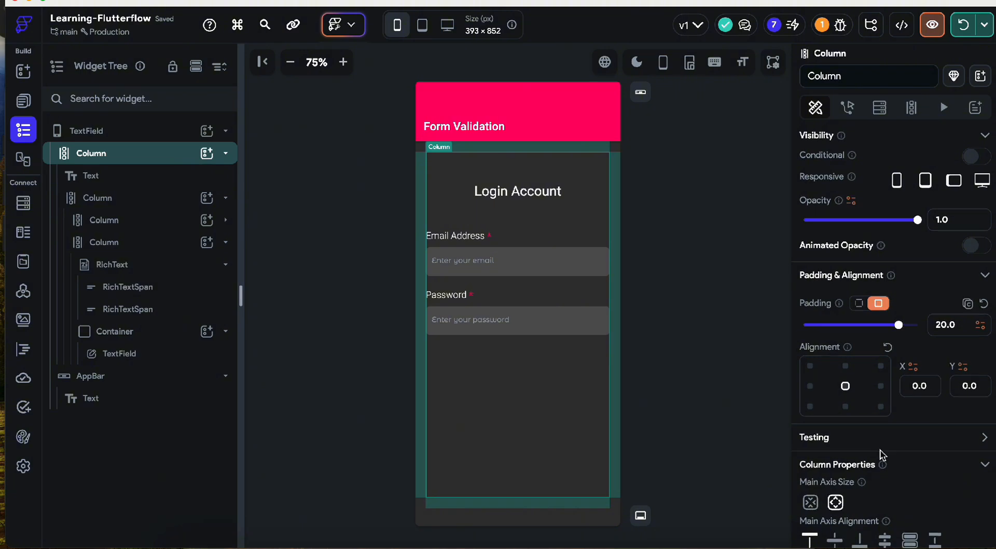
{"action": "scroll", "coordinate": [856, 446], "scroll_direction": "down", "scroll_amount": 5}
{"action": "left_click", "coordinate": [811, 408]}
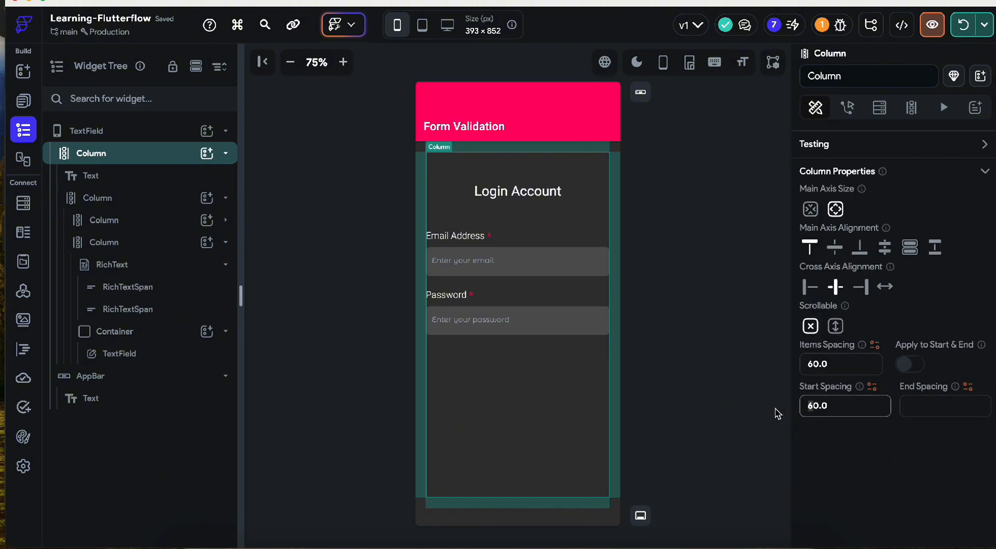
{"action": "key", "text": "Delete"}
{"action": "type", "text": "8"}
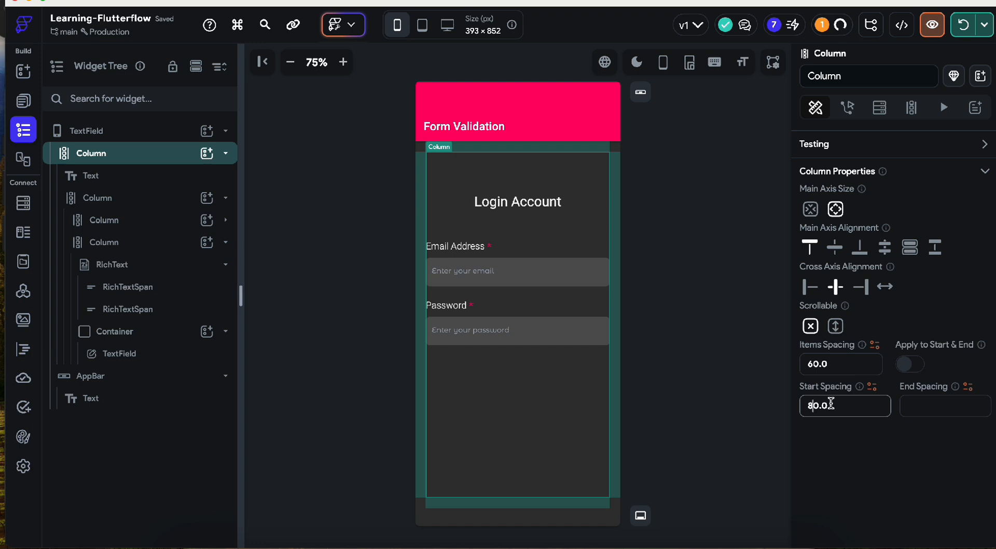
{"action": "left_click", "coordinate": [909, 367]}
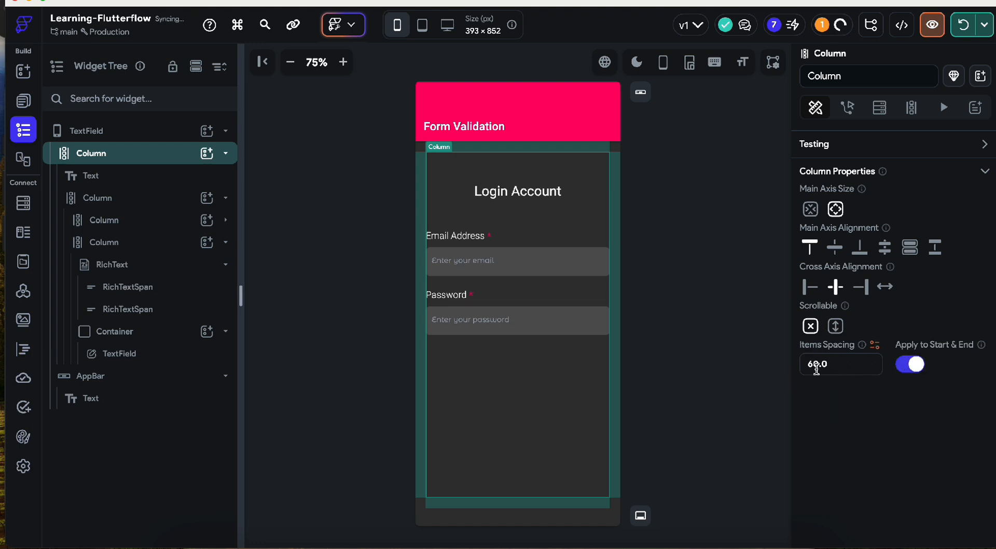
{"action": "type", "text": "8"}
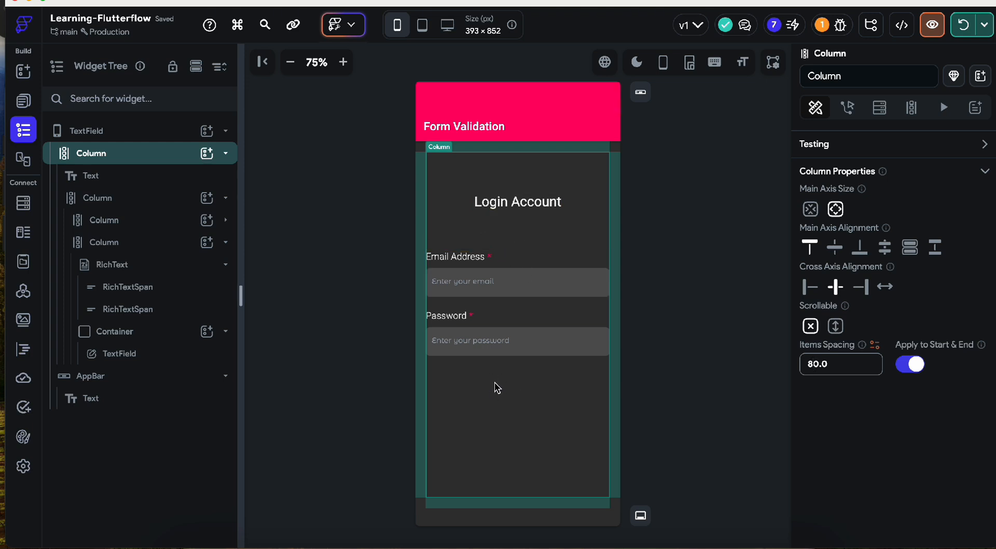
- Drag a Button widget in beneath the Password field as the Login button
{"action": "left_click_drag", "start_coordinate": [203, 233], "coordinate": [499, 423]}
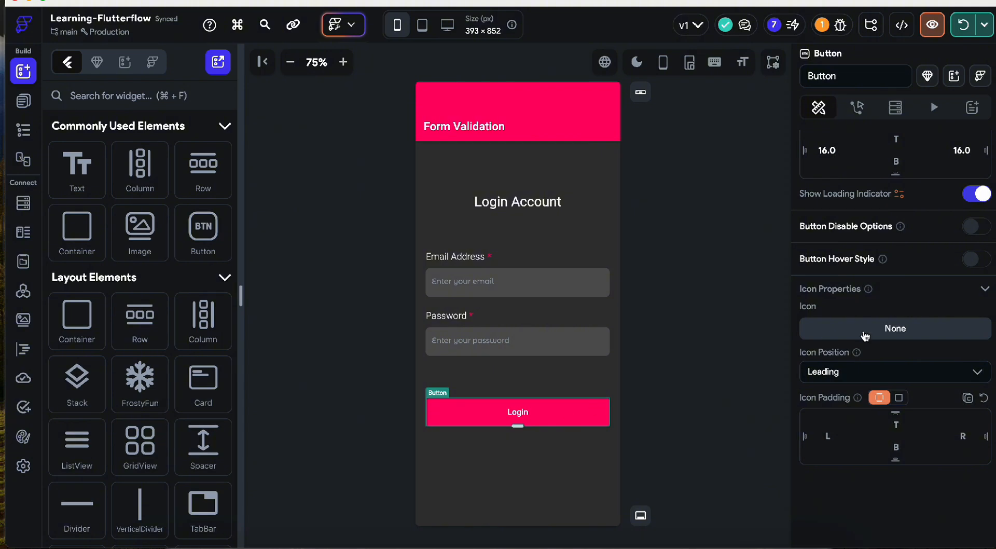
{"action": "scroll", "coordinate": [865, 332], "scroll_direction": "down", "scroll_amount": 5}
{"action": "scroll", "coordinate": [865, 335], "scroll_direction": "up", "scroll_amount": 5}
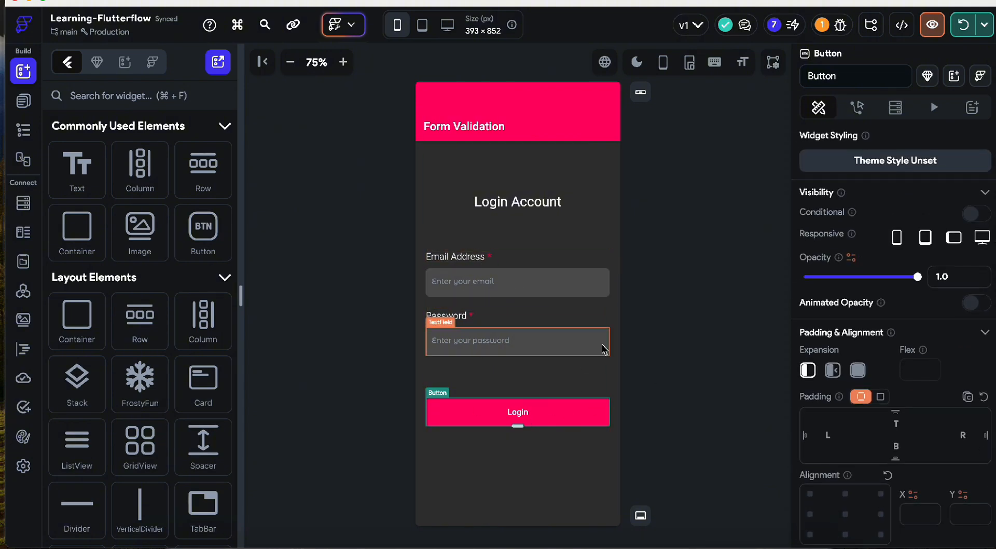
- Rename the two text fields to email and password
{"action": "left_click", "coordinate": [565, 295]}
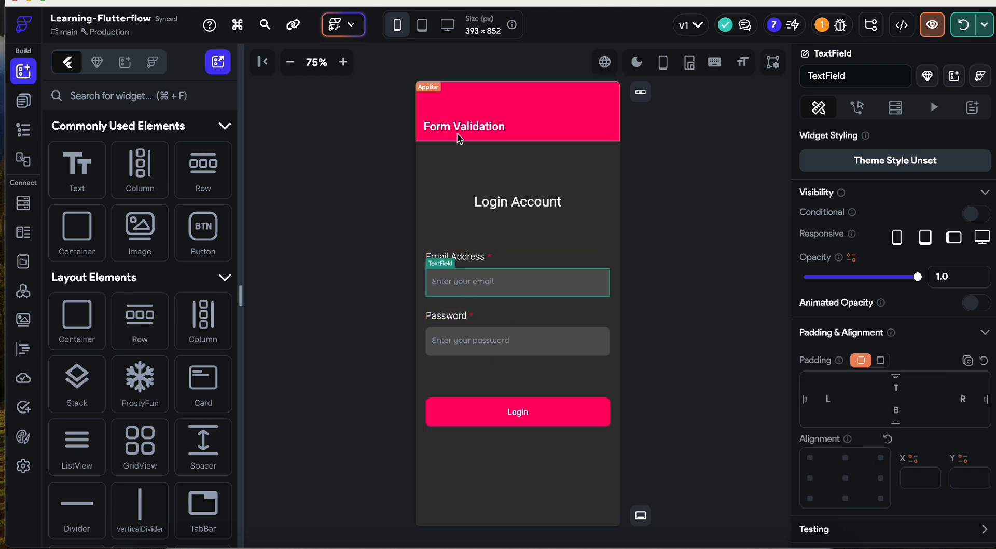
{"action": "scroll", "coordinate": [939, 295], "scroll_direction": "down", "scroll_amount": 1}
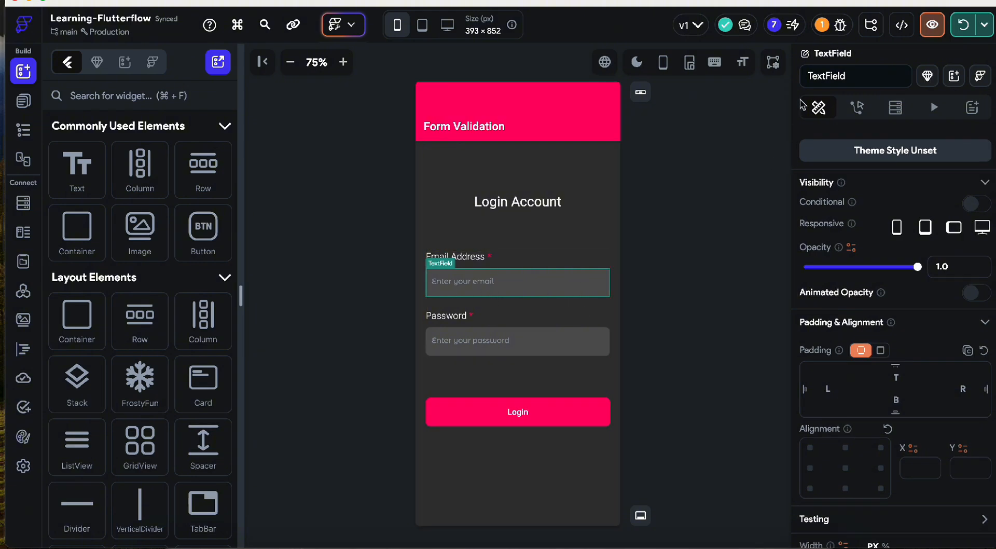
{"action": "double_click", "coordinate": [823, 77]}
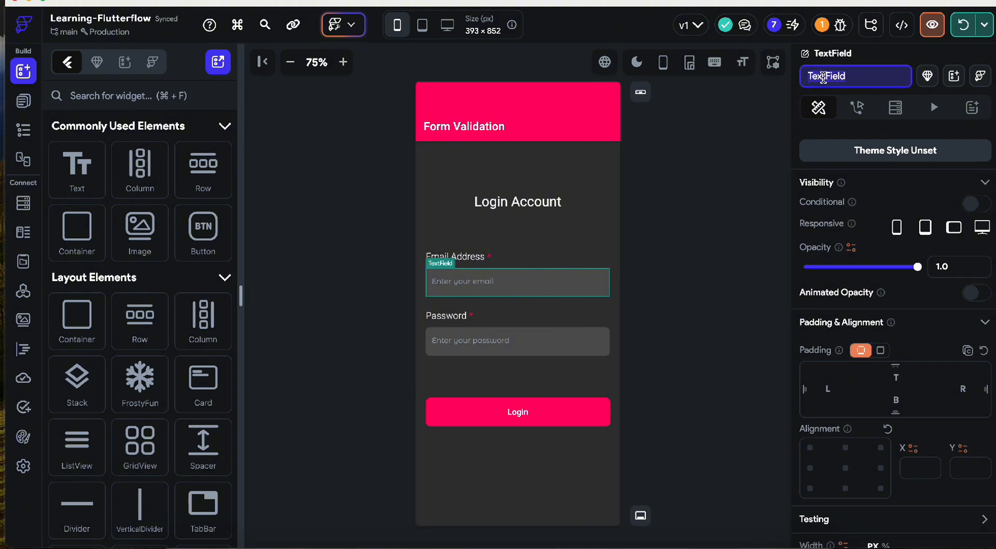
{"action": "type", "text": "email"}
{"action": "key", "text": "Return"}
{"action": "left_click", "coordinate": [527, 332]}
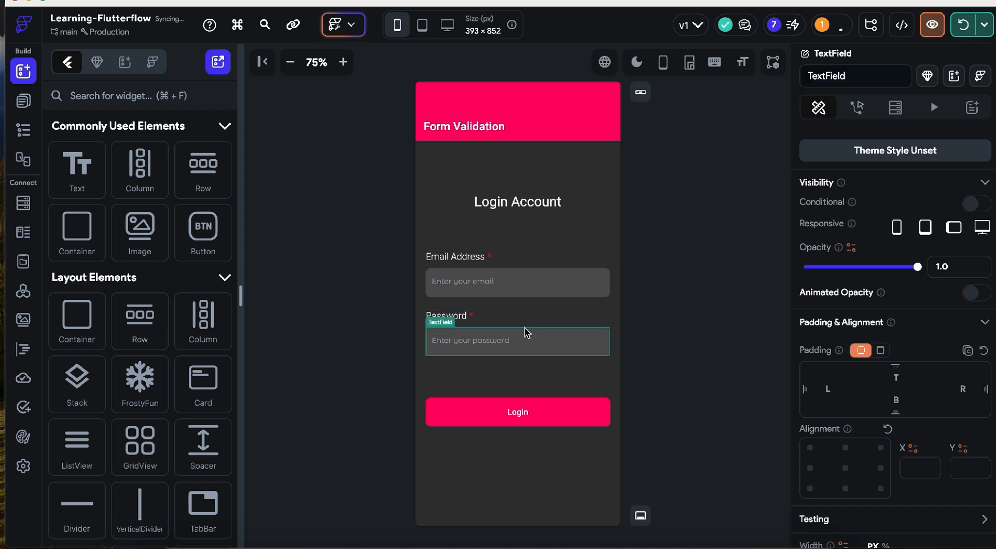
{"action": "double_click", "coordinate": [836, 77]}
{"action": "type", "text": "password"}
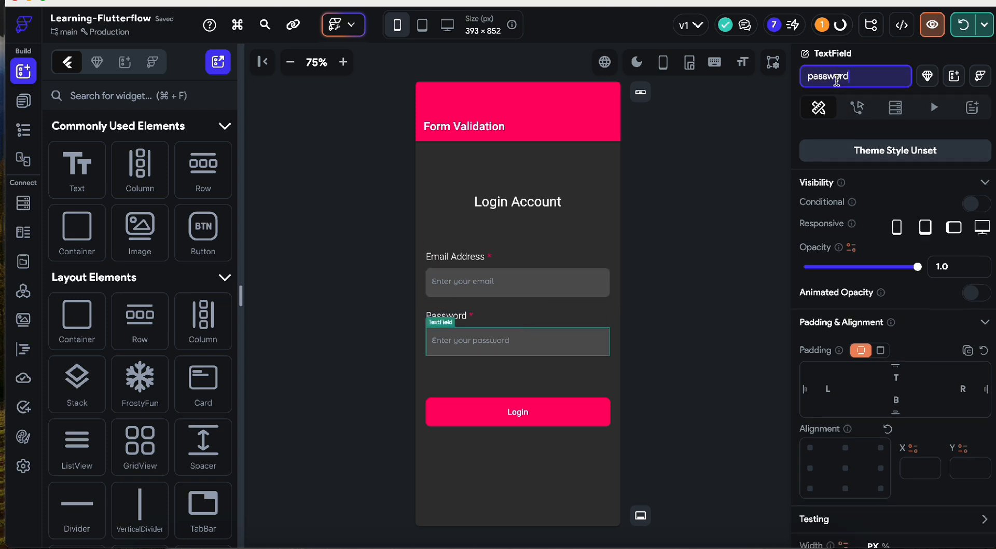
{"action": "key", "text": "Return"}
{"action": "left_click", "coordinate": [670, 321]}
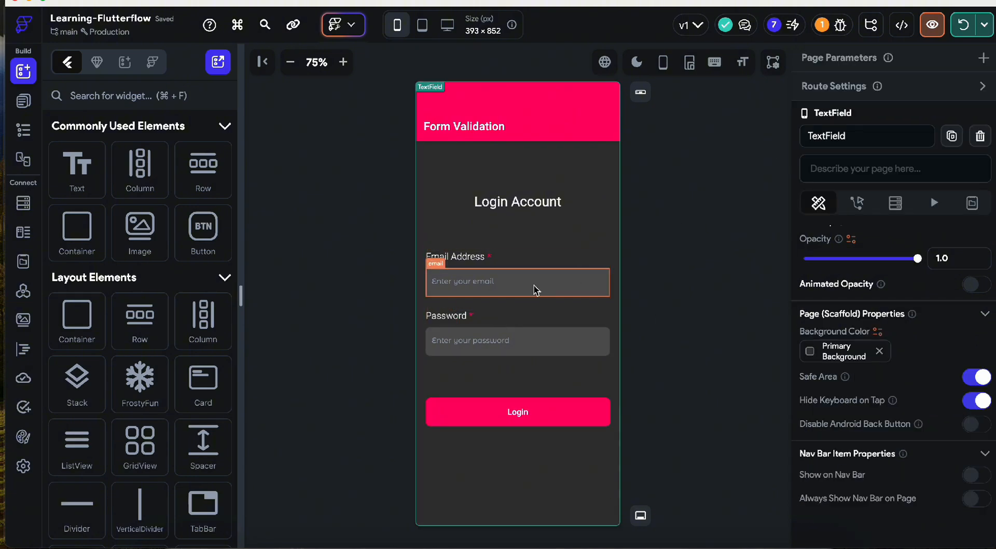
- Wrap the column holding the email and password fields in a Form widget
{"action": "left_click", "coordinate": [532, 314]}
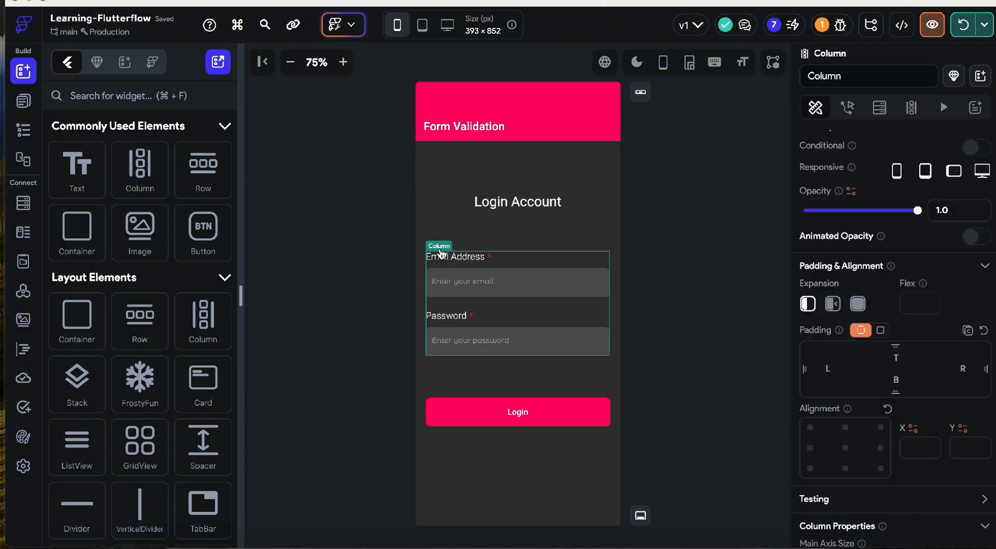
{"action": "right_click", "coordinate": [529, 264]}
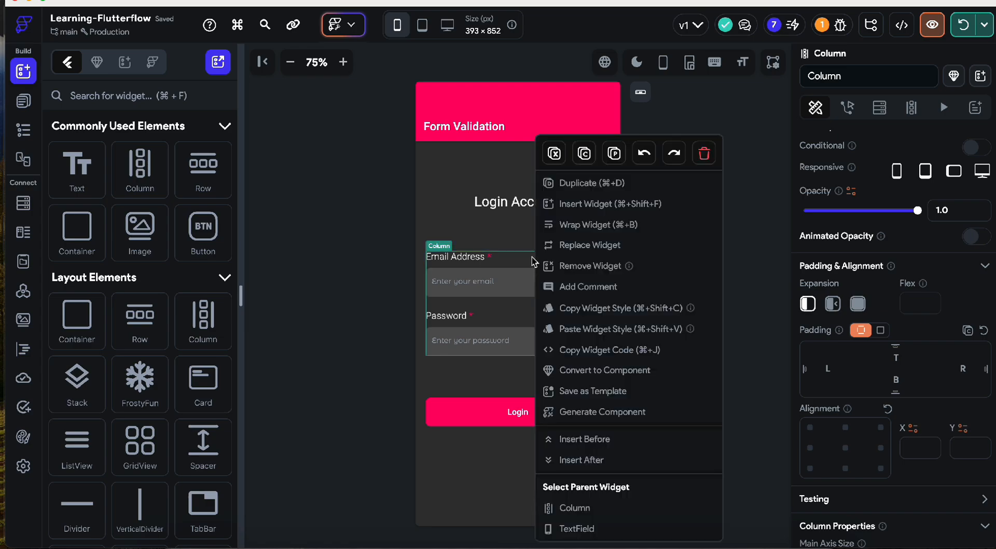
{"action": "left_click", "coordinate": [585, 225]}
{"action": "left_click", "coordinate": [408, 346]}
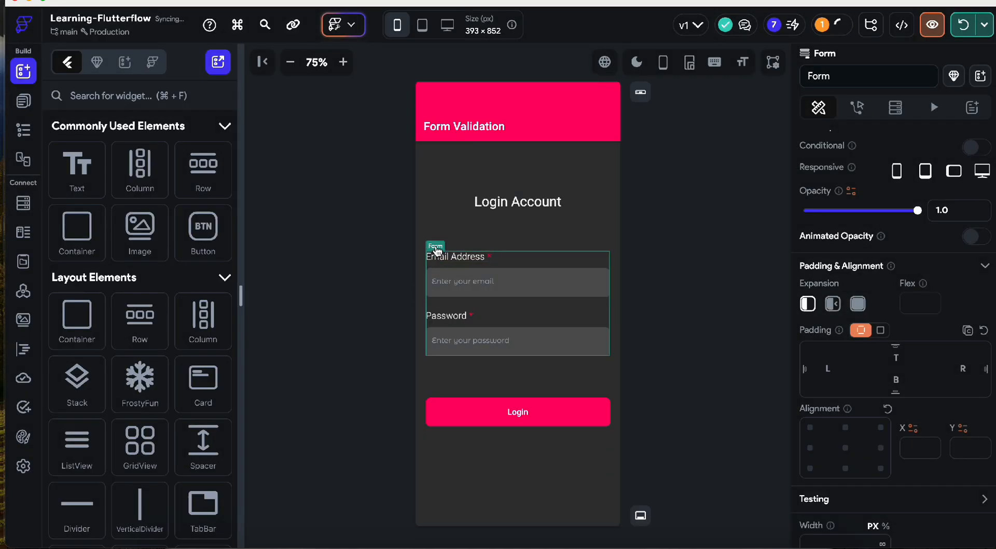
{"action": "scroll", "coordinate": [899, 377], "scroll_direction": "down", "scroll_amount": 3}
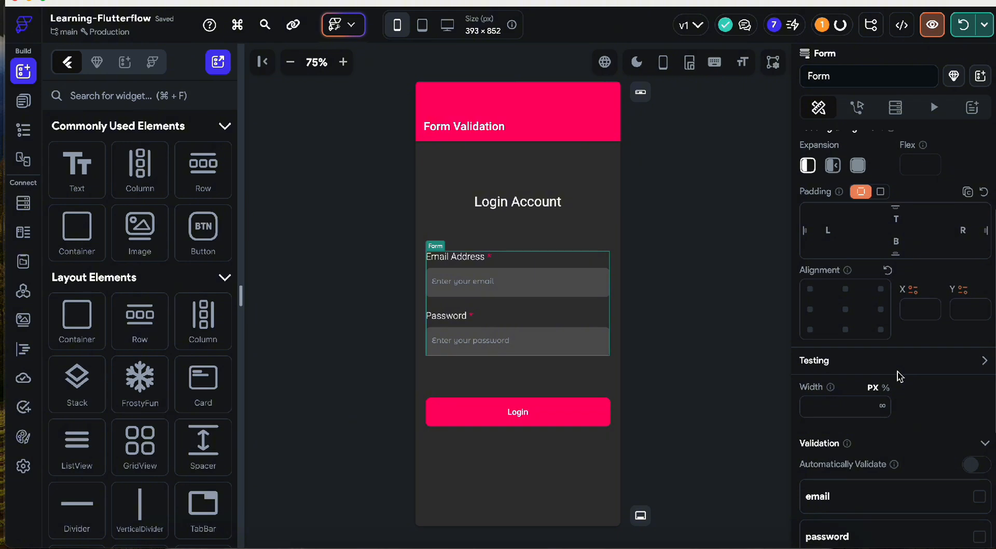
{"action": "scroll", "coordinate": [899, 377], "scroll_direction": "down", "scroll_amount": 4}
{"action": "scroll", "coordinate": [899, 378], "scroll_direction": "down", "scroll_amount": 2}
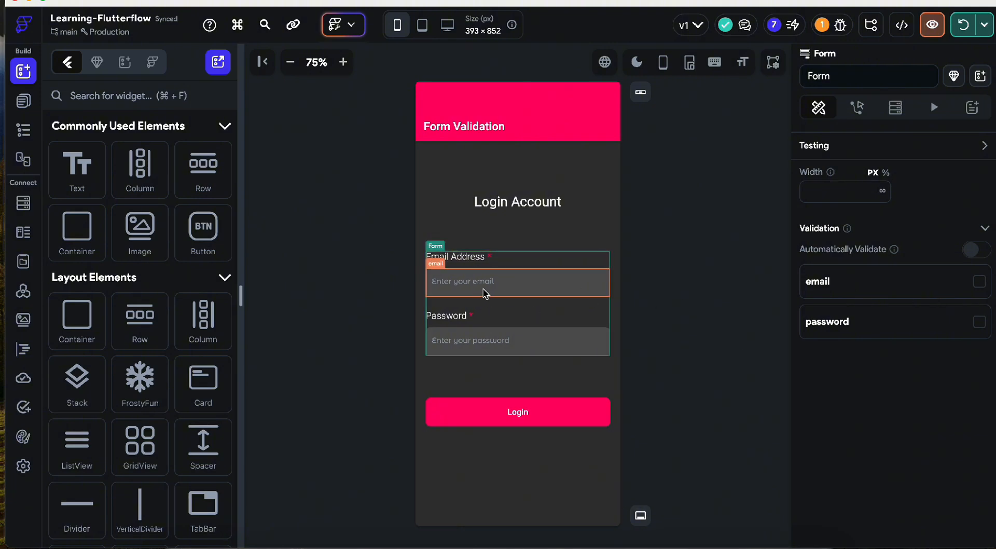
- Validate both fields with error messages 'Email is required' and 'Password is required'
{"action": "left_click", "coordinate": [978, 282]}
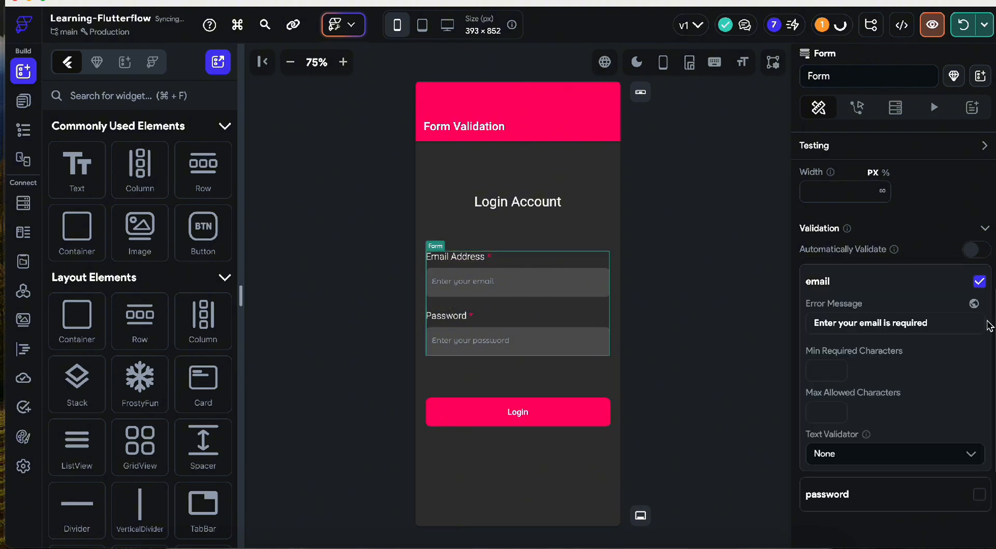
{"action": "left_click", "coordinate": [983, 493]}
{"action": "scroll", "coordinate": [847, 364], "scroll_direction": "down", "scroll_amount": 3}
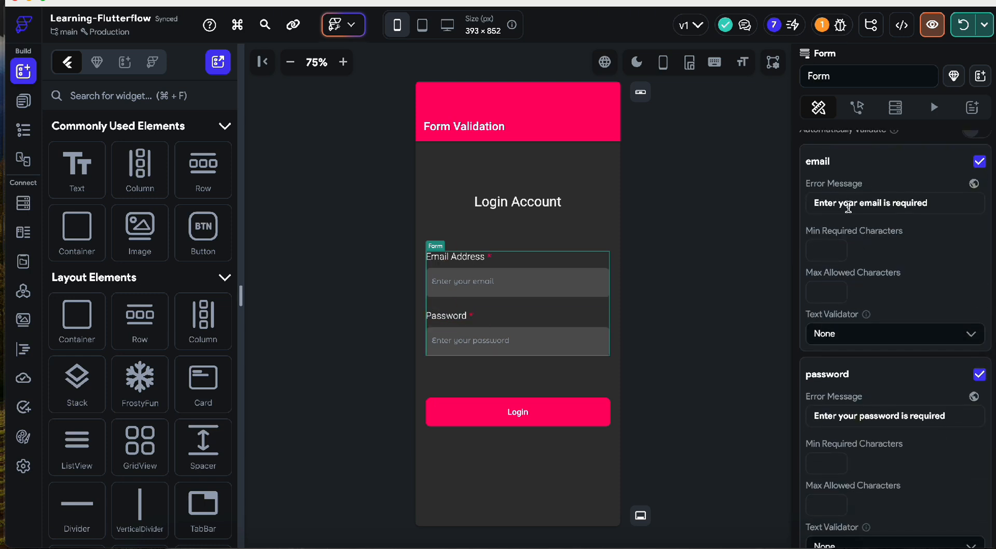
{"action": "left_click_drag", "start_coordinate": [932, 203], "coordinate": [784, 209]}
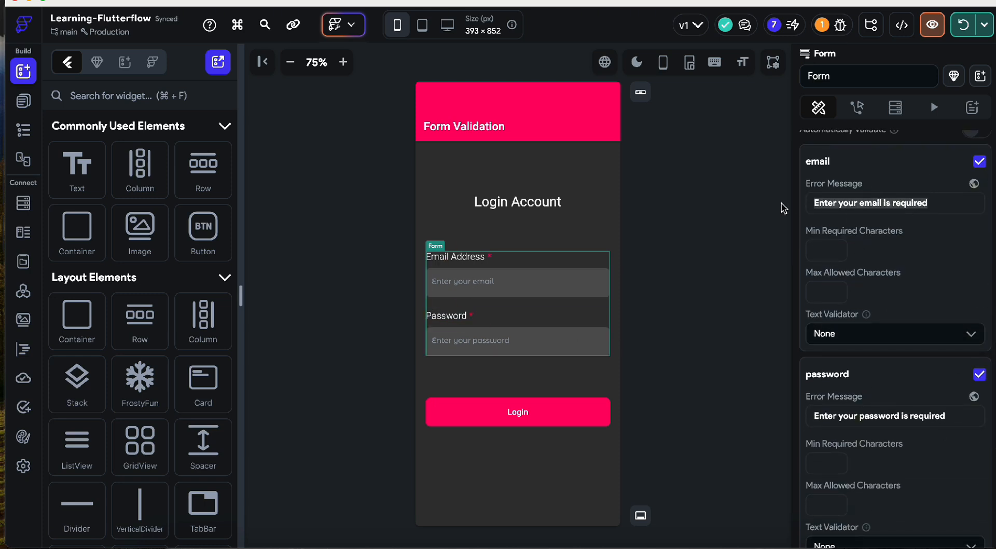
{"action": "left_click", "coordinate": [851, 206]}
{"action": "left_click_drag", "start_coordinate": [862, 207], "coordinate": [763, 210]}
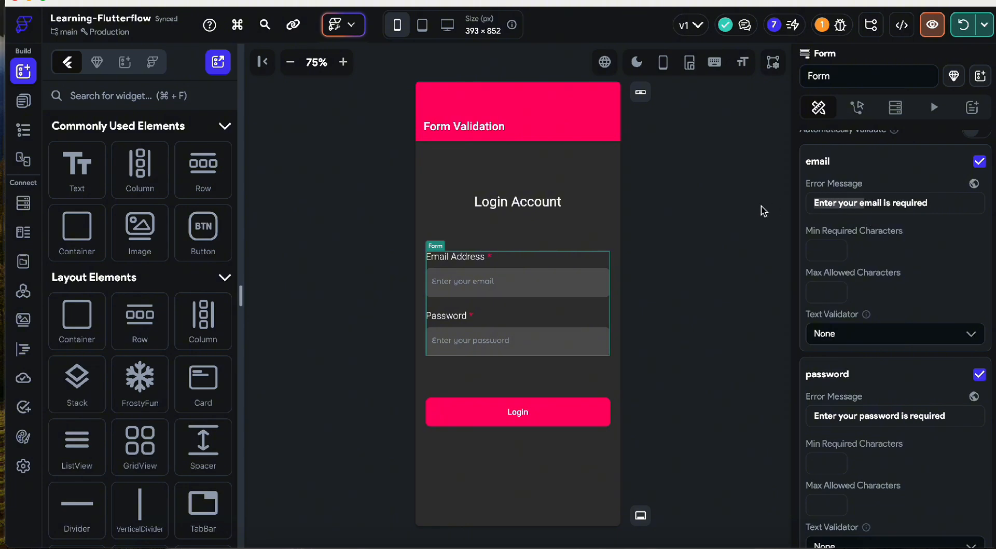
{"action": "type", "text": "E"}
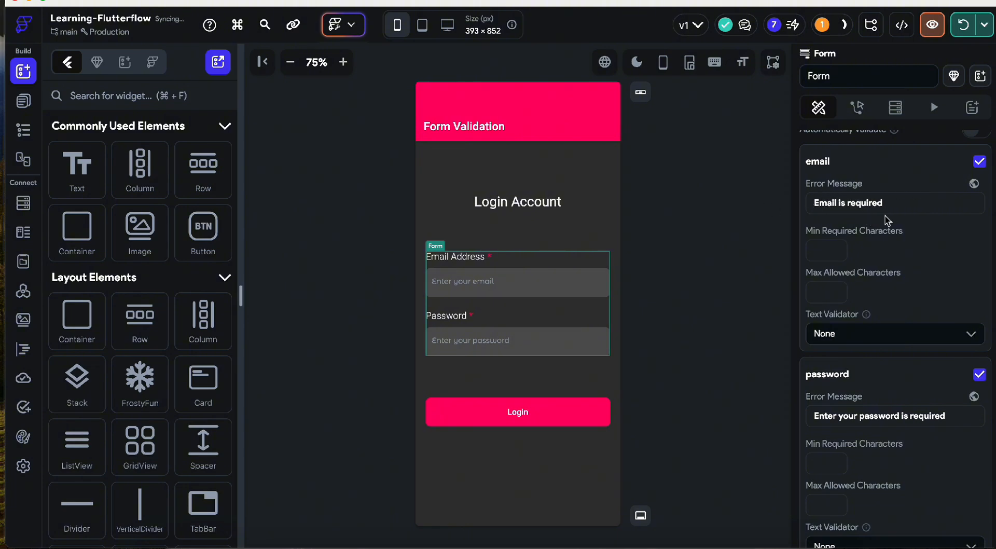
{"action": "scroll", "coordinate": [900, 286], "scroll_direction": "down", "scroll_amount": 2}
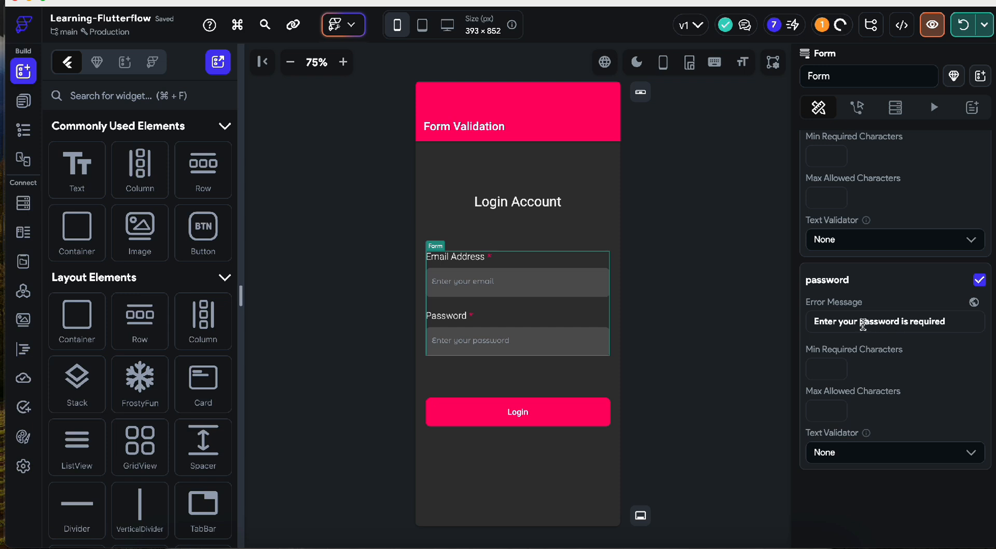
{"action": "left_click_drag", "start_coordinate": [864, 324], "coordinate": [807, 326]}
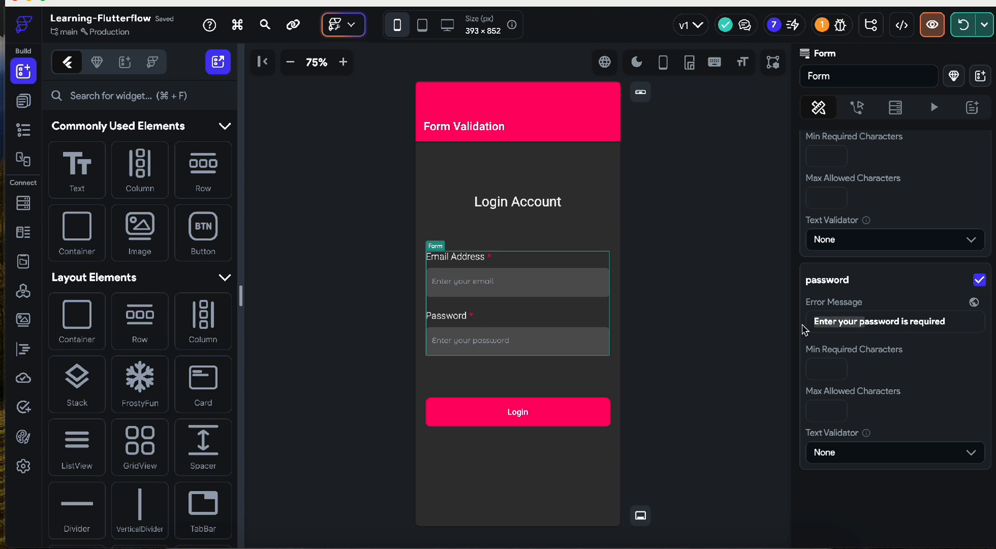
{"action": "type", "text": "P"}
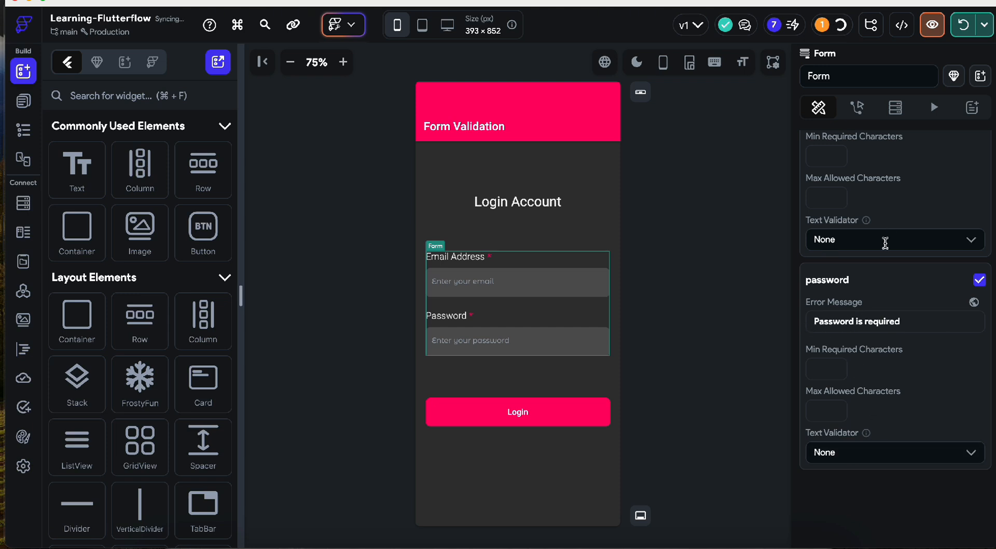
- Give the email field the Email text validator with an 'Invalid Email' error text
{"action": "scroll", "coordinate": [856, 238], "scroll_direction": "up", "scroll_amount": 1}
{"action": "left_click", "coordinate": [835, 289]}
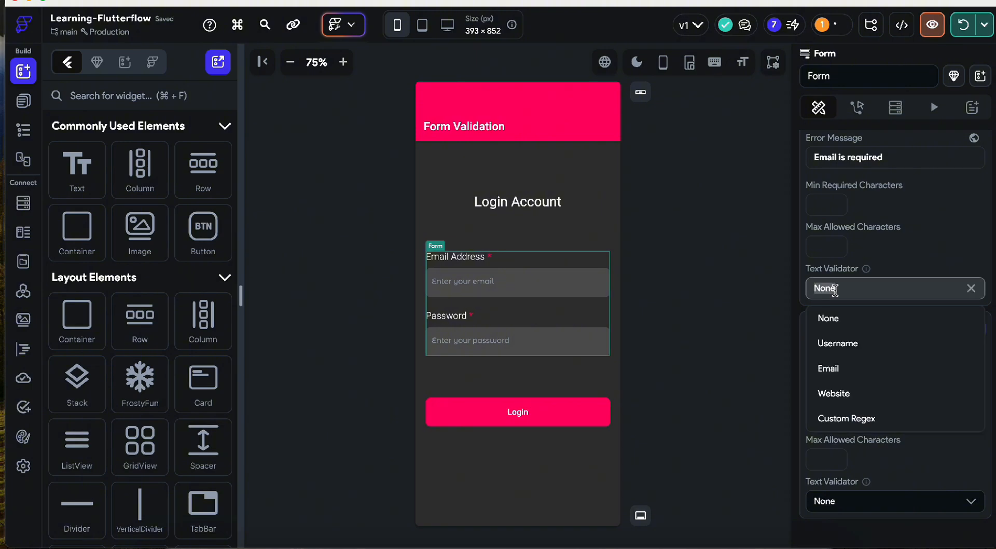
{"action": "left_click", "coordinate": [838, 369]}
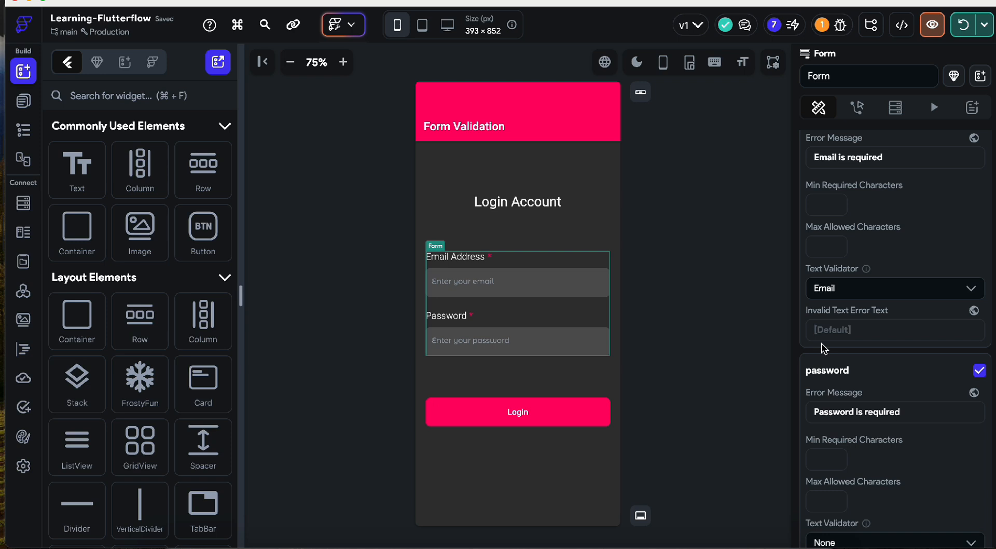
{"action": "type", "text": "Invalid Em,ail"}
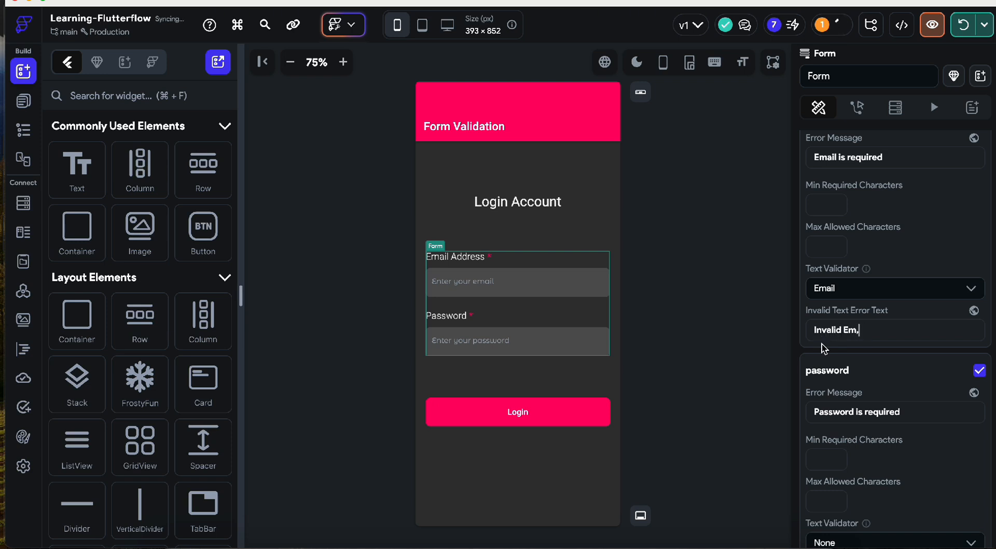
{"action": "left_click", "coordinate": [688, 335]}
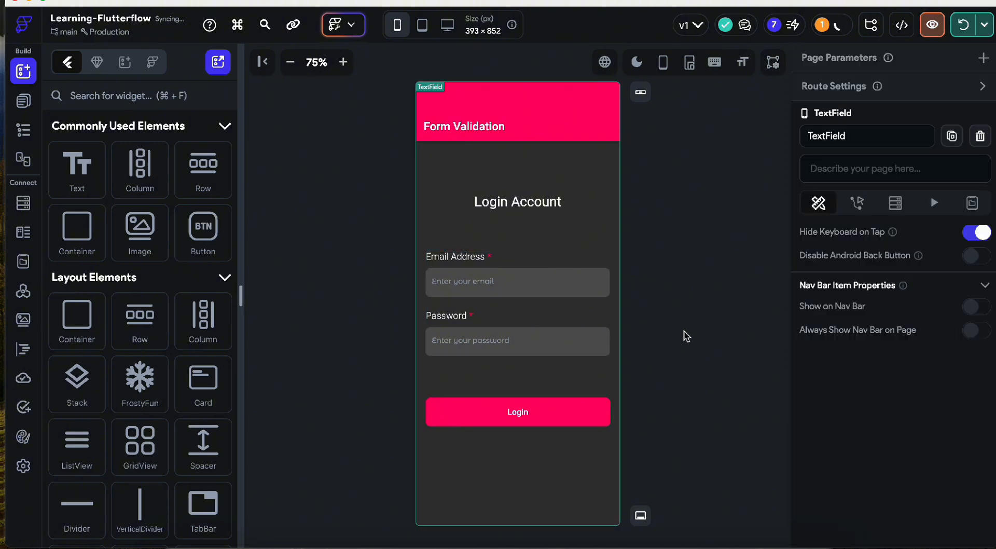
{"action": "left_click", "coordinate": [539, 407]}
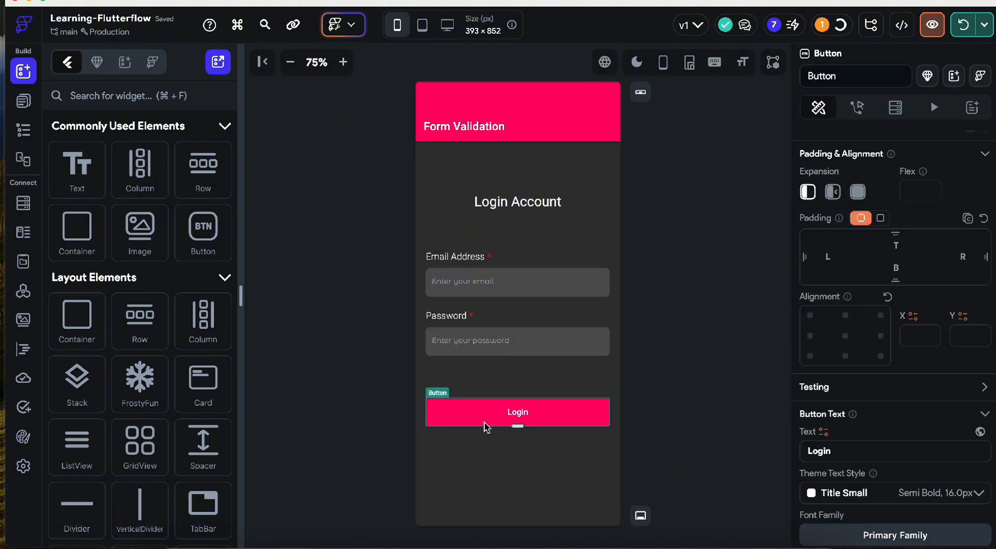
- Add an On Tap Validate Form action on Form_1 to the Login button
{"action": "left_click", "coordinate": [857, 108]}
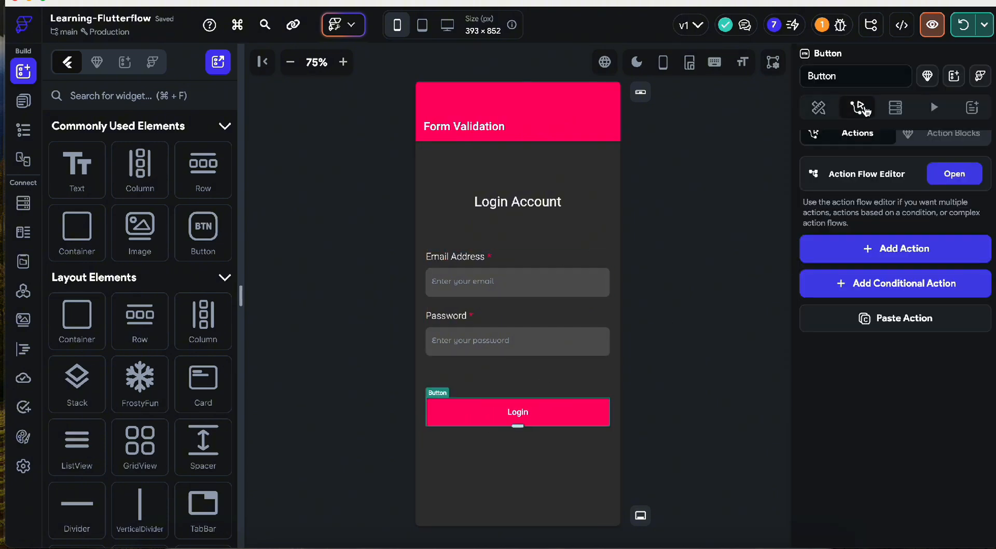
{"action": "left_click", "coordinate": [954, 174]}
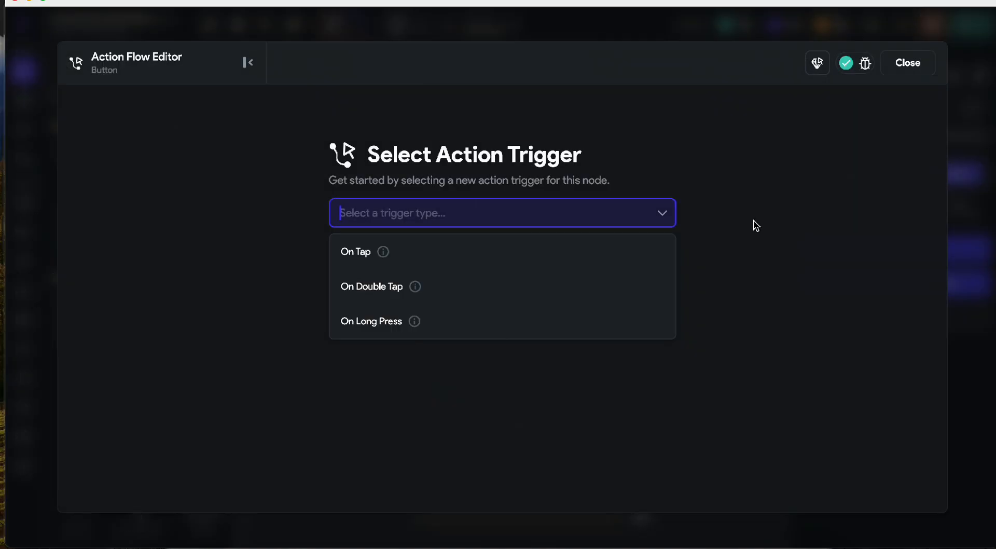
{"action": "left_click", "coordinate": [469, 251]}
{"action": "left_click", "coordinate": [597, 345]}
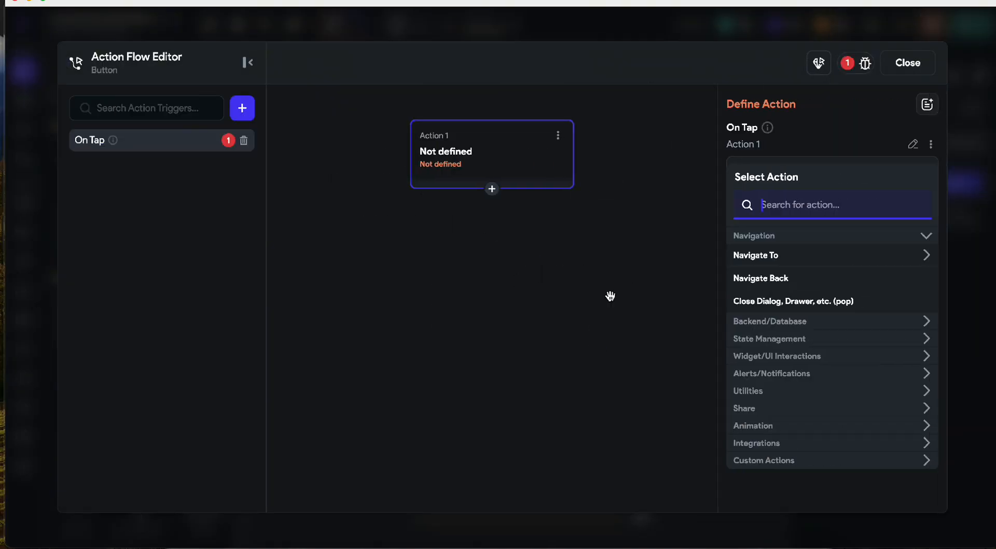
{"action": "type", "text": "form"}
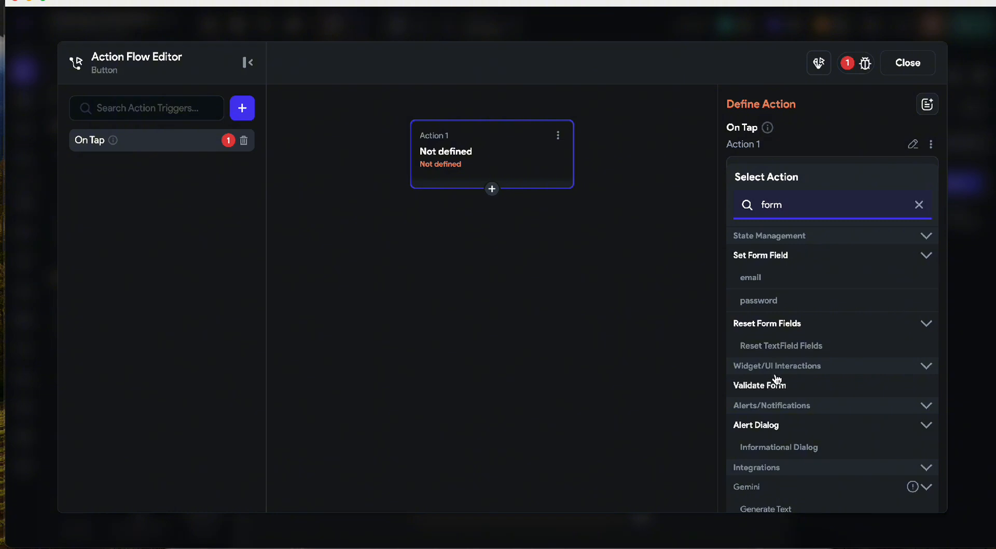
{"action": "left_click", "coordinate": [752, 379]}
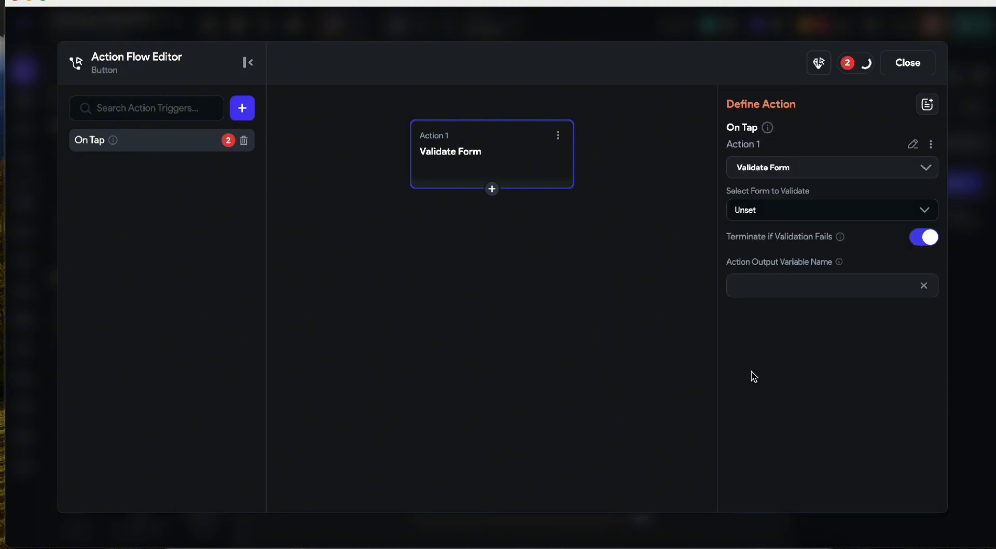
{"action": "left_click", "coordinate": [755, 212]}
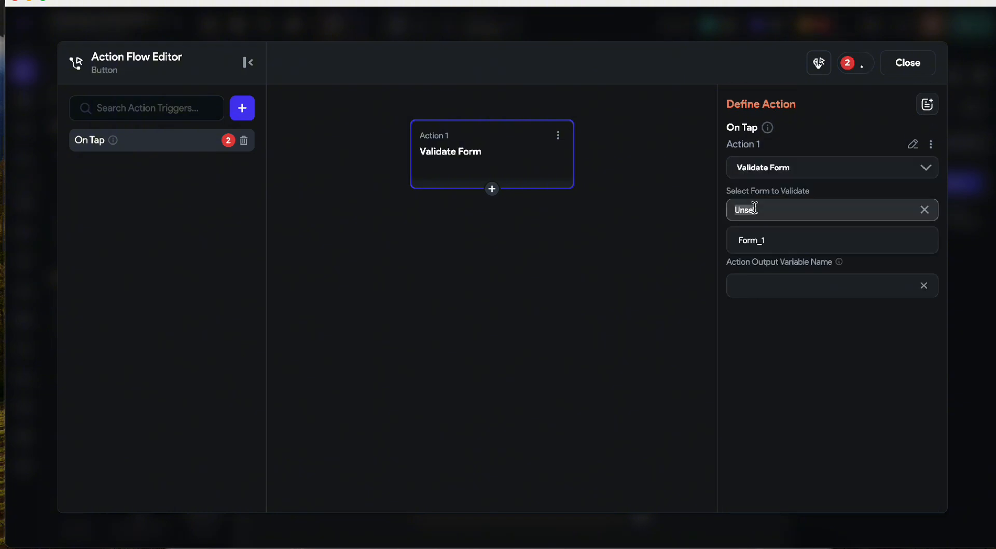
{"action": "left_click", "coordinate": [761, 244]}
{"action": "left_click", "coordinate": [900, 62]}
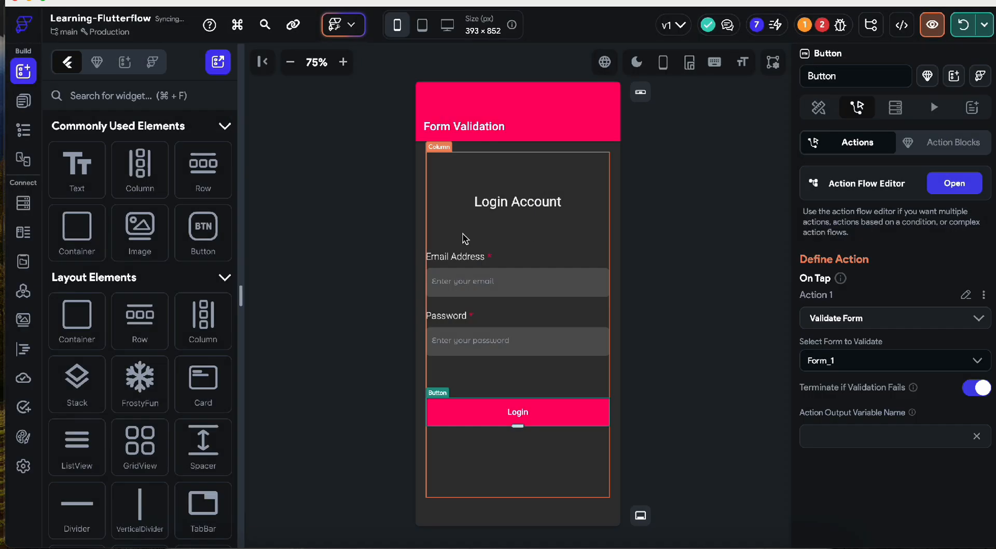
- Check the Form widget and the Validate Form action against the project errors list
{"action": "left_click", "coordinate": [518, 310]}
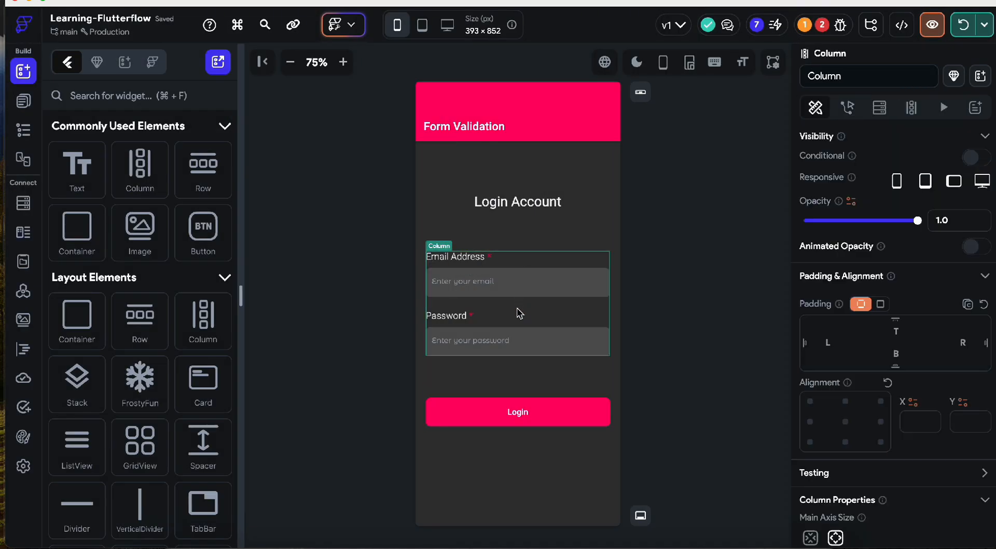
{"action": "left_click", "coordinate": [438, 246]}
{"action": "left_click", "coordinate": [436, 233]}
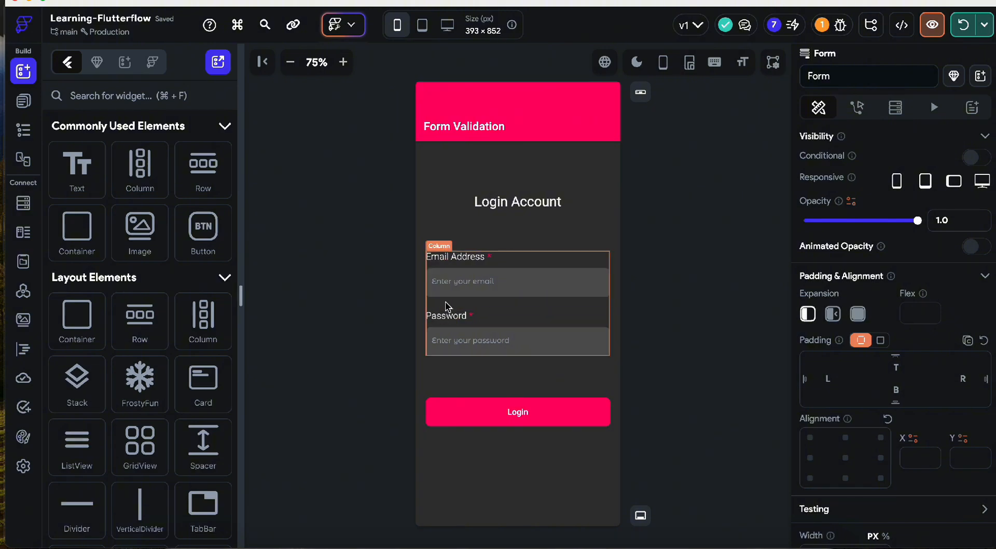
{"action": "left_click", "coordinate": [497, 413]}
{"action": "left_click", "coordinate": [954, 122]}
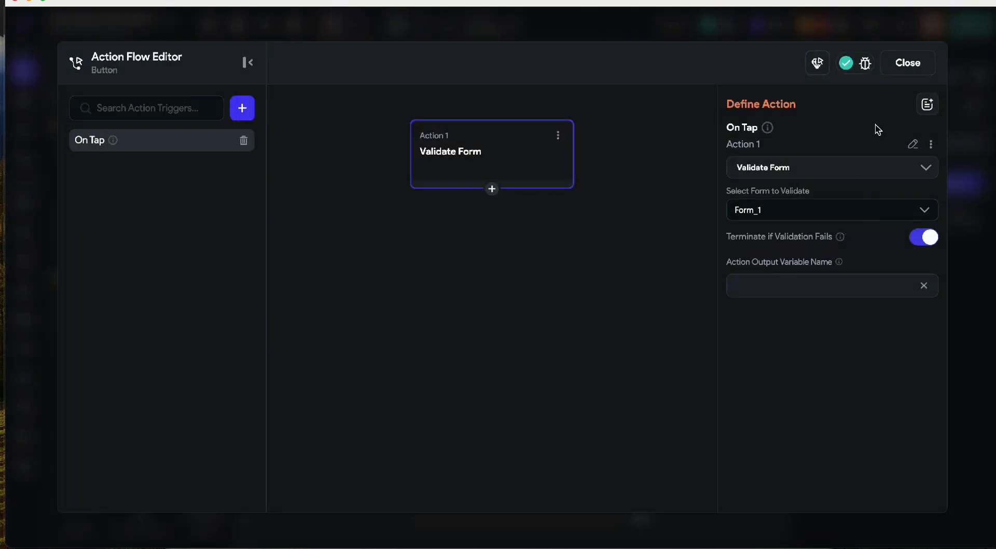
{"action": "left_click", "coordinate": [908, 62]}
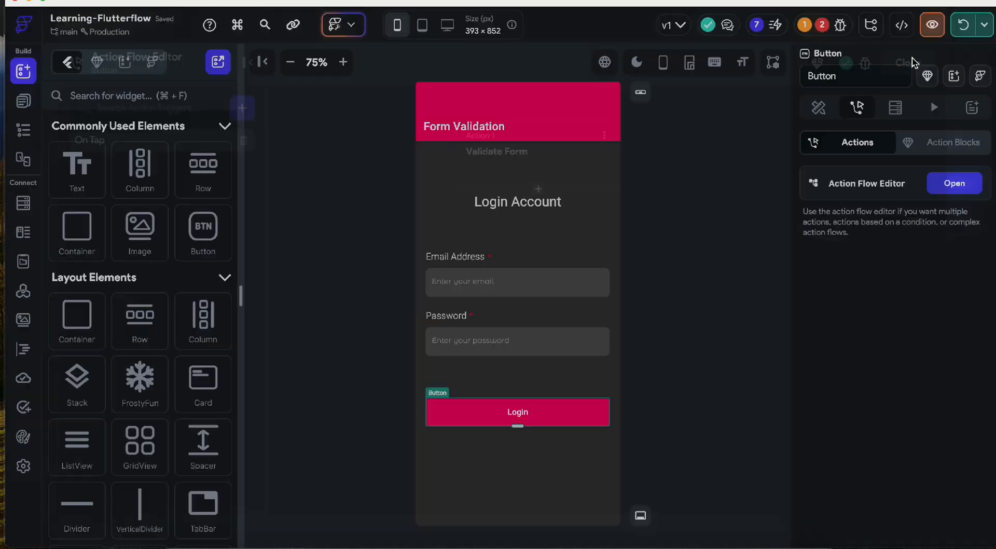
{"action": "left_click", "coordinate": [833, 30]}
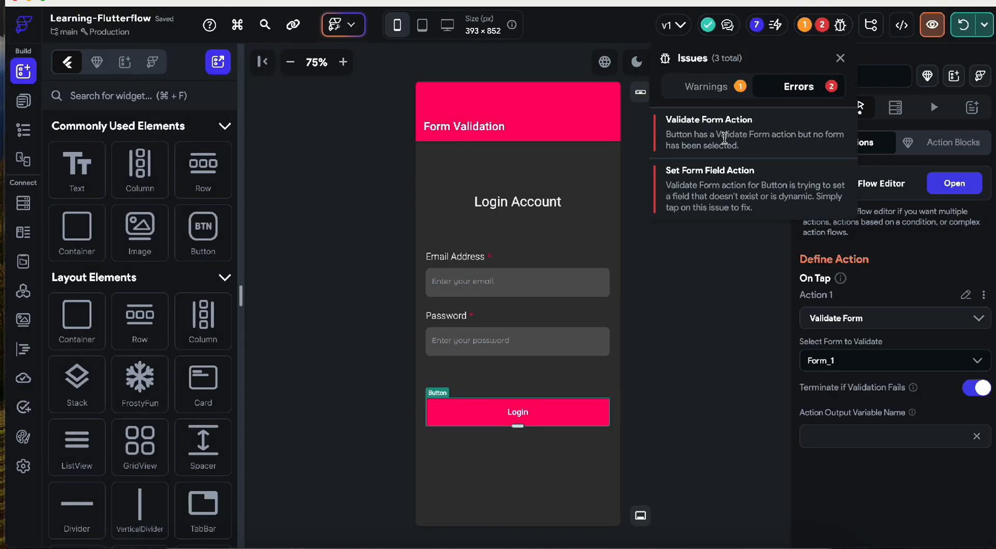
{"action": "left_click", "coordinate": [724, 138]}
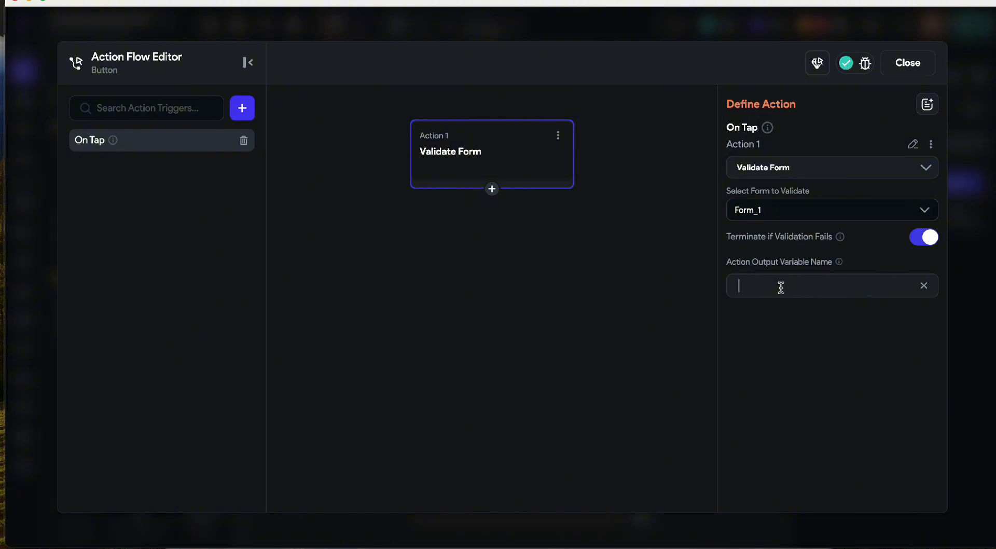
{"action": "left_click", "coordinate": [908, 62]}
{"action": "left_click", "coordinate": [823, 29]}
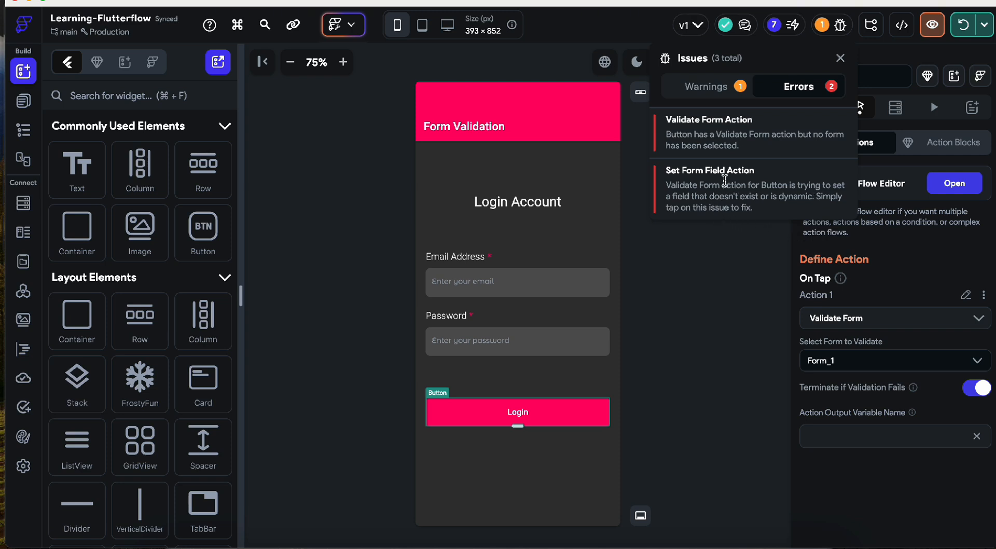
{"action": "left_click", "coordinate": [678, 358]}
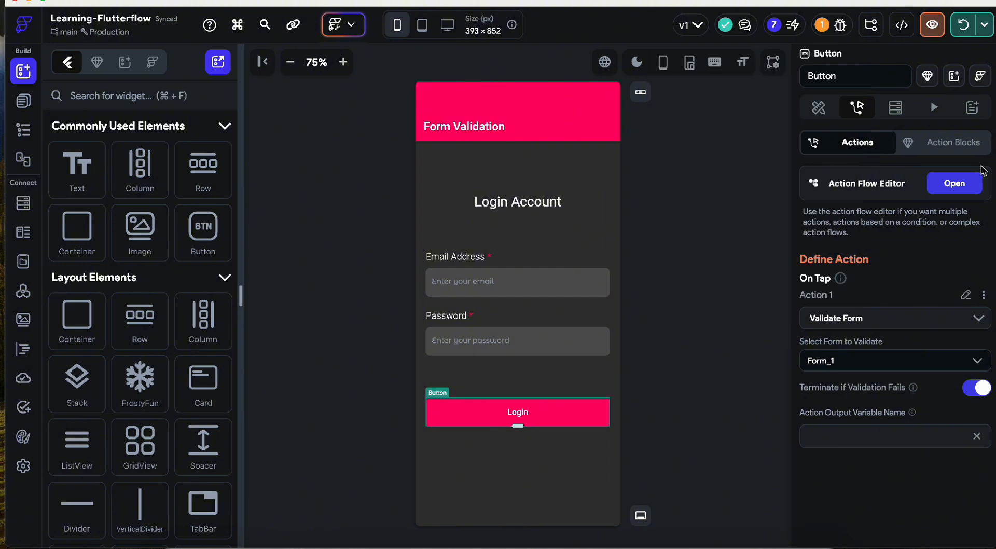
- Set the app's Entry Page to TextField in App Settings, then return to the login page
{"action": "left_click", "coordinate": [29, 468]}
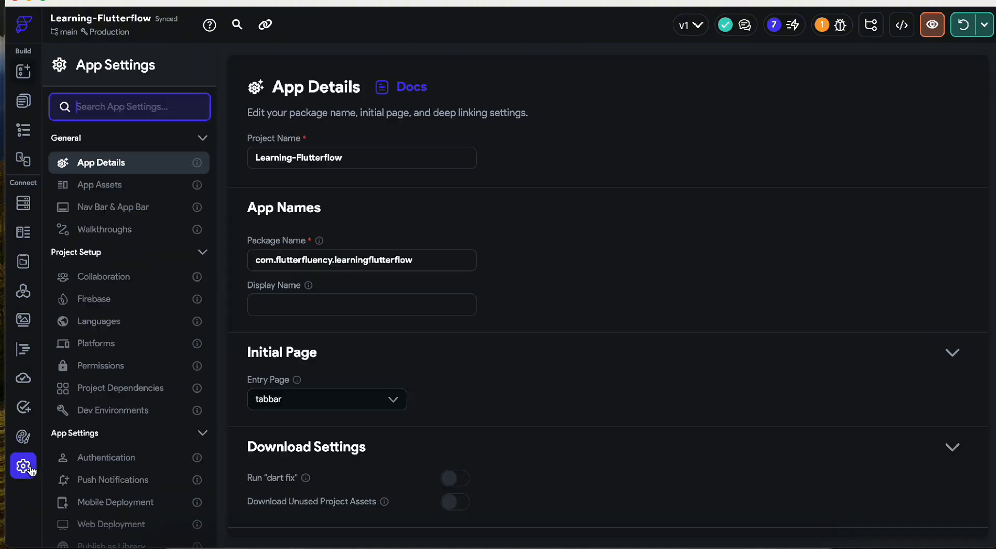
{"action": "left_click", "coordinate": [353, 399]}
{"action": "scroll", "coordinate": [342, 483], "scroll_direction": "down", "scroll_amount": 3}
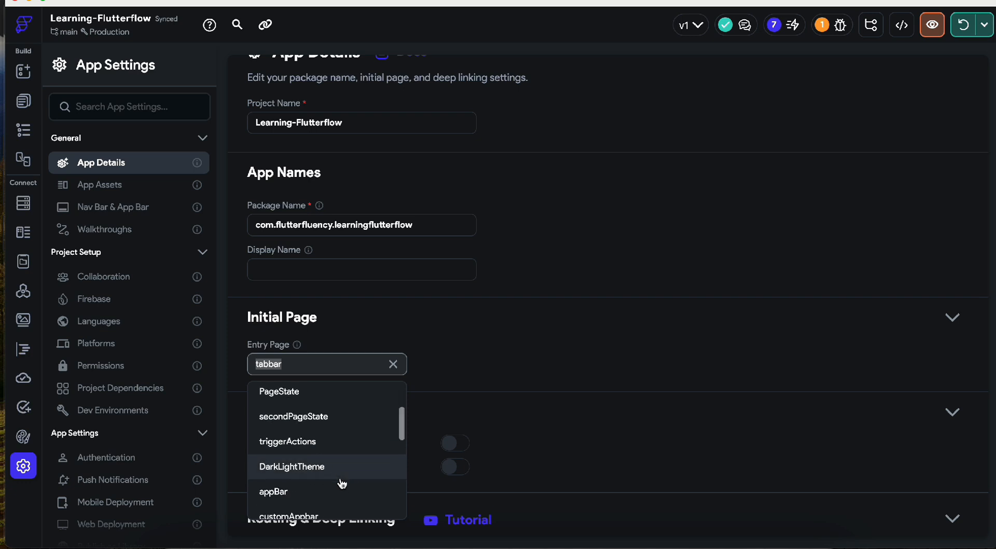
{"action": "scroll", "coordinate": [342, 484], "scroll_direction": "down", "scroll_amount": 10}
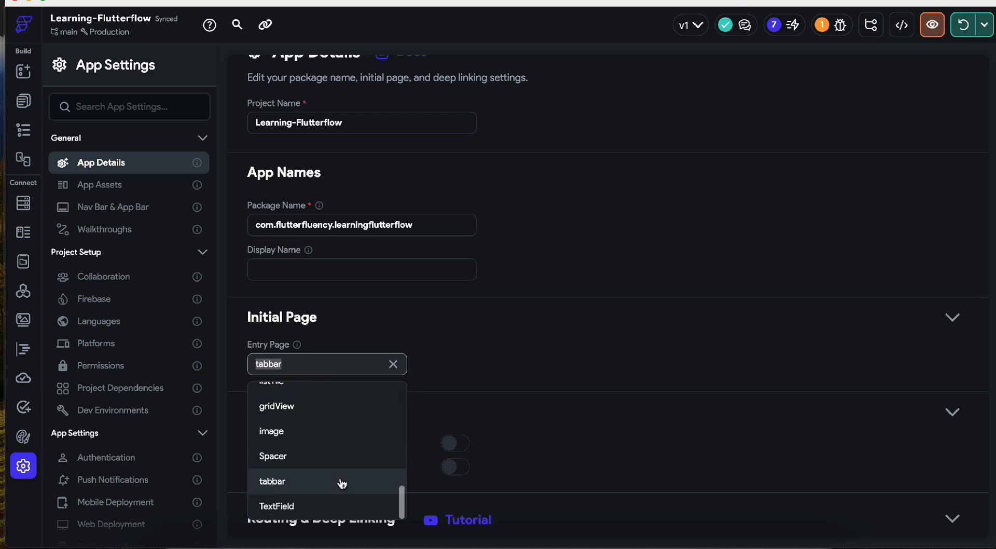
{"action": "left_click", "coordinate": [322, 505]}
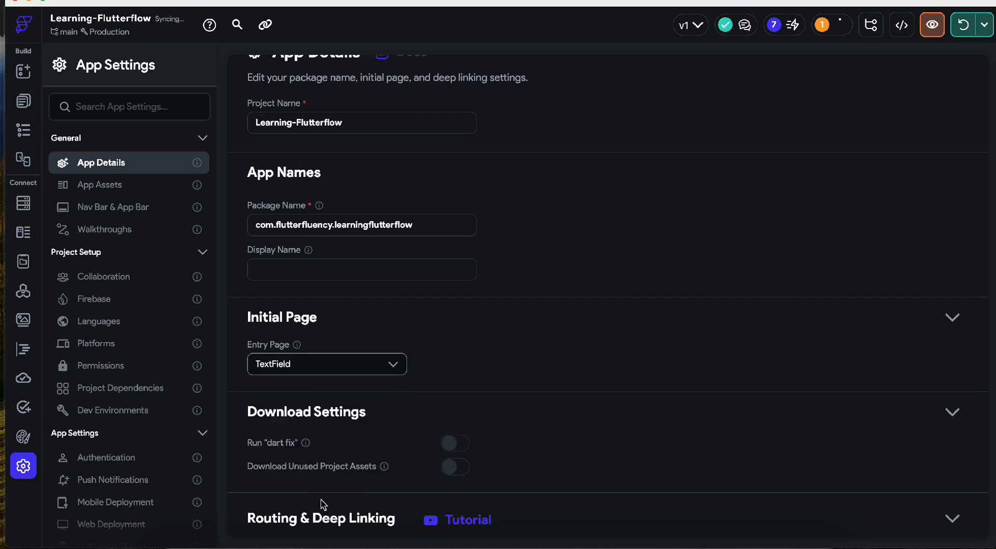
{"action": "left_click", "coordinate": [26, 107]}
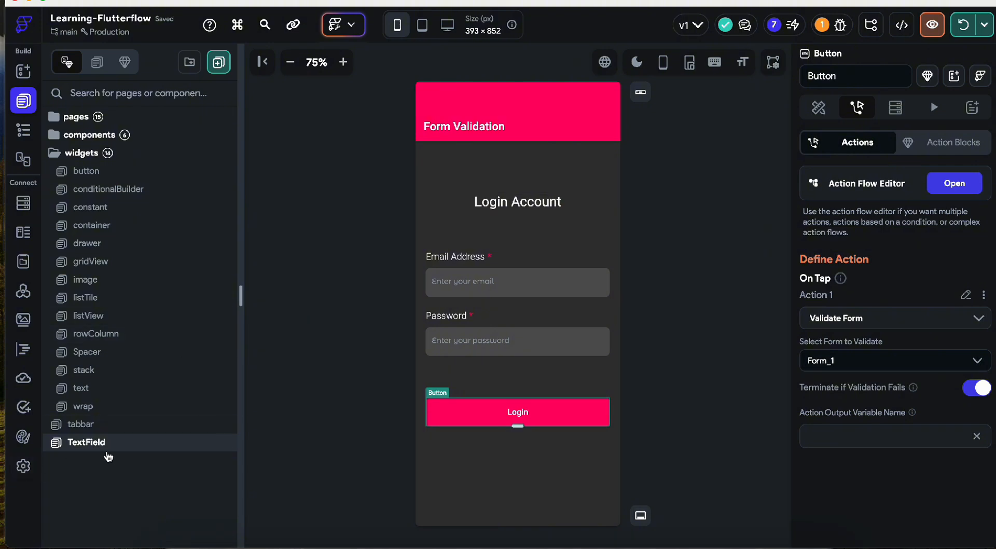
{"action": "left_click", "coordinate": [696, 338]}
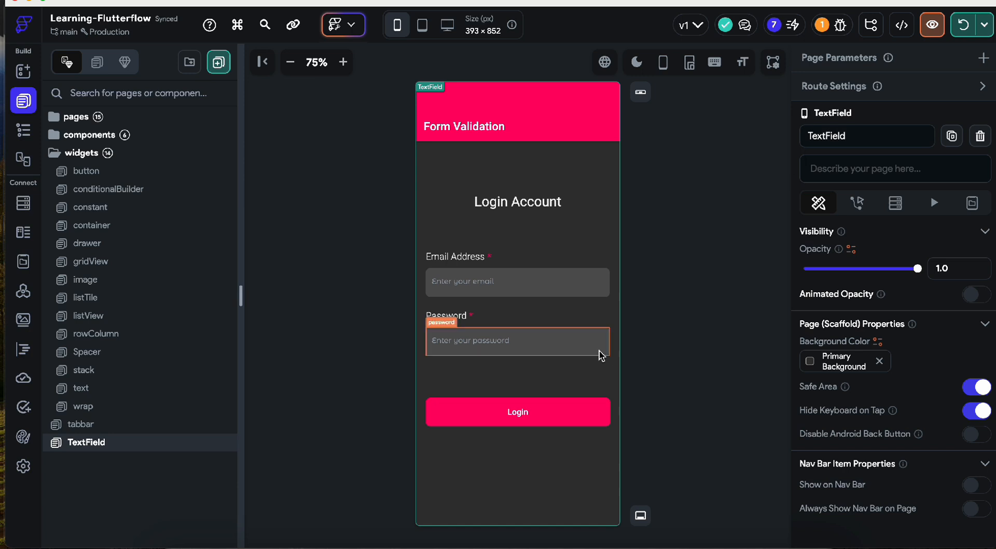
{"action": "left_click", "coordinate": [692, 333]}
- Hot reload and restart the app, then bring the iPhone 15 Pro simulator forward
{"action": "left_click", "coordinate": [981, 26]}
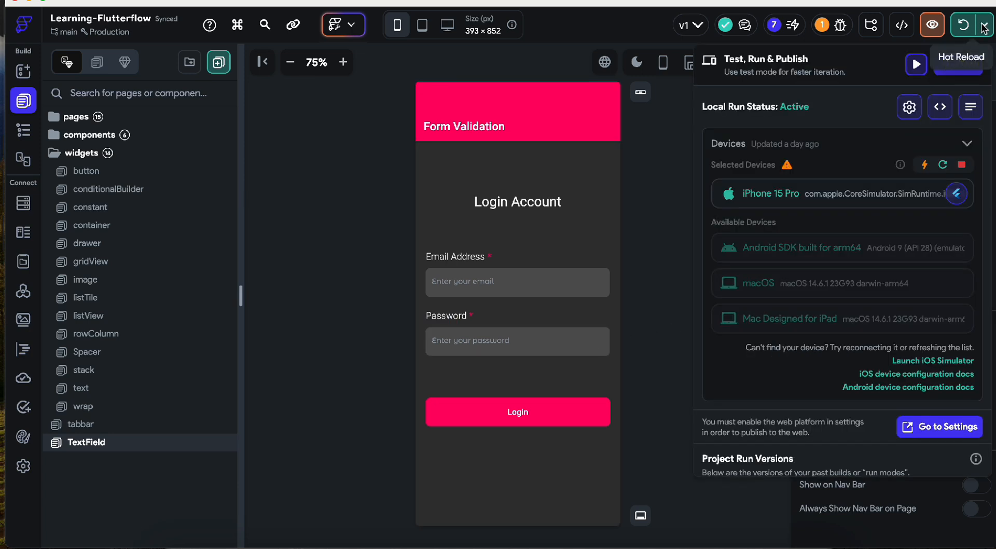
{"action": "left_click", "coordinate": [925, 167]}
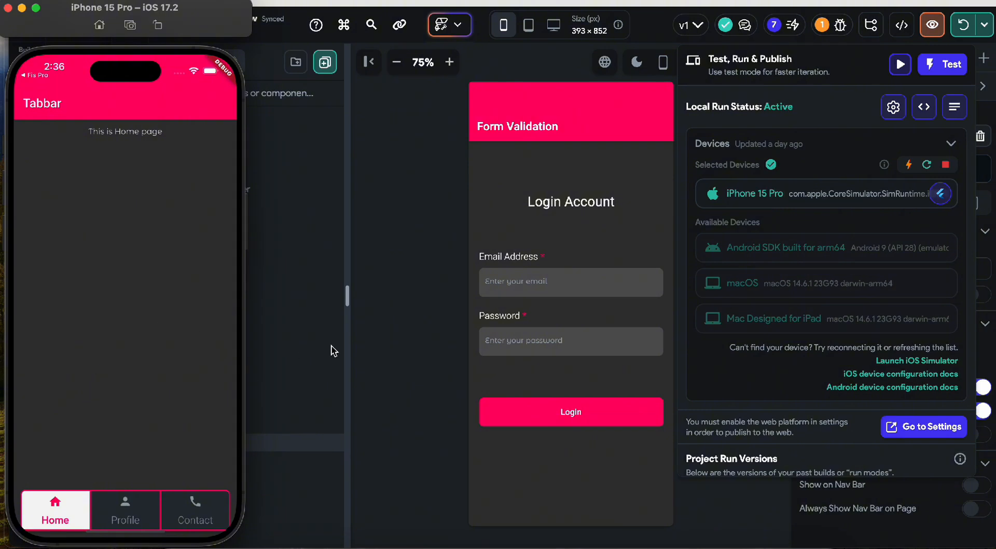
{"action": "left_click", "coordinate": [928, 165]}
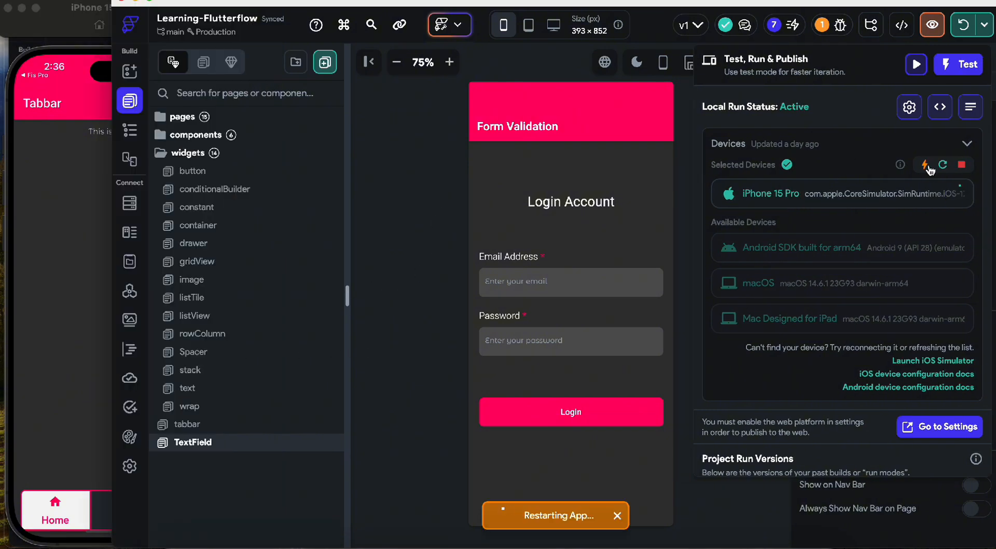
{"action": "left_click", "coordinate": [26, 303]}
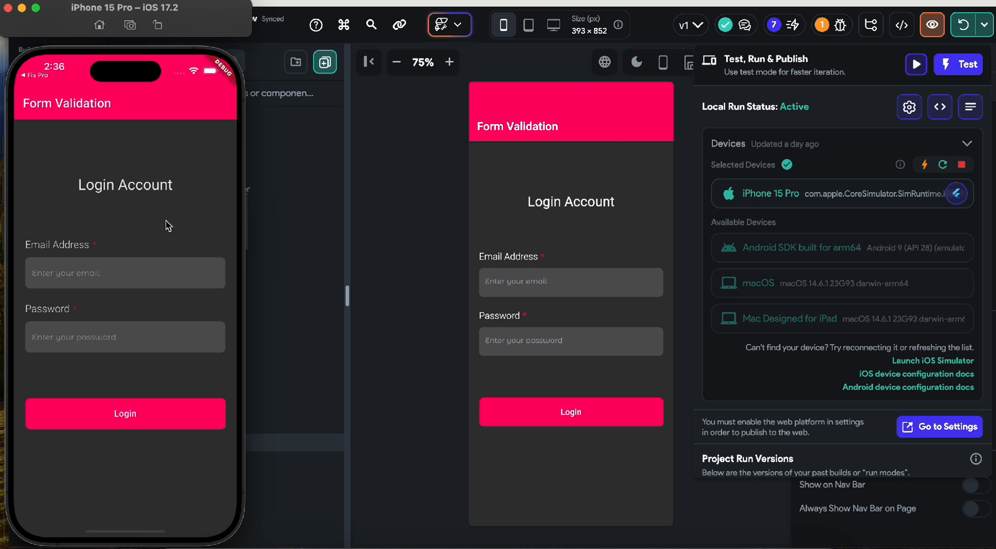
- Tap Login on the empty form, enter an email and password, and tap Login again
{"action": "left_click", "coordinate": [97, 419]}
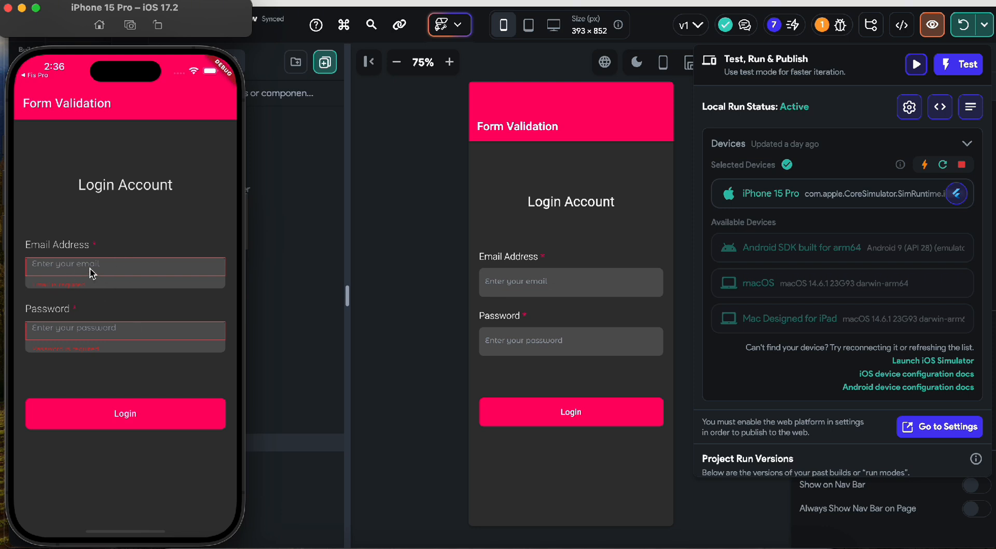
{"action": "type", "text": "muhammad"}
{"action": "left_click", "coordinate": [77, 419]}
{"action": "type", "text": "Password@123"}
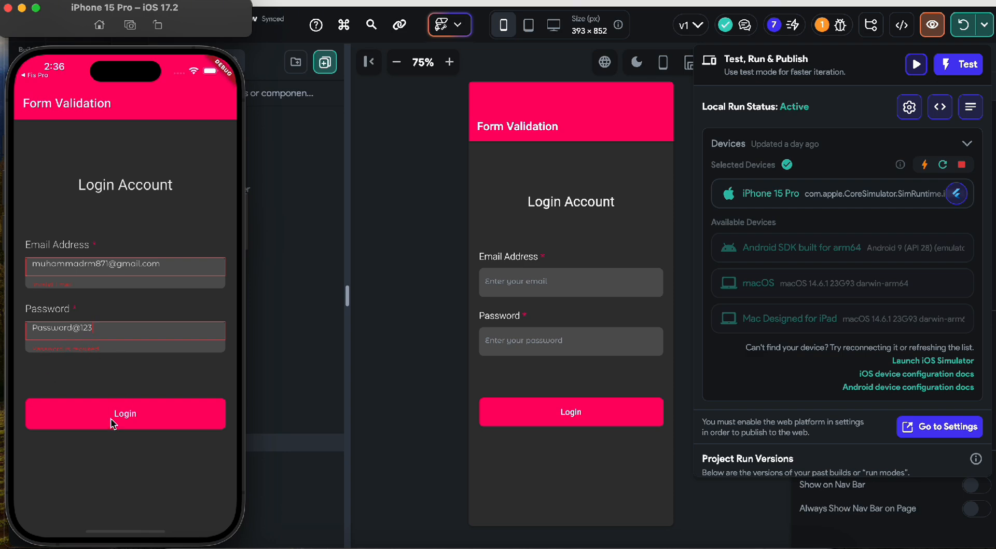
{"action": "left_click", "coordinate": [545, 347]}
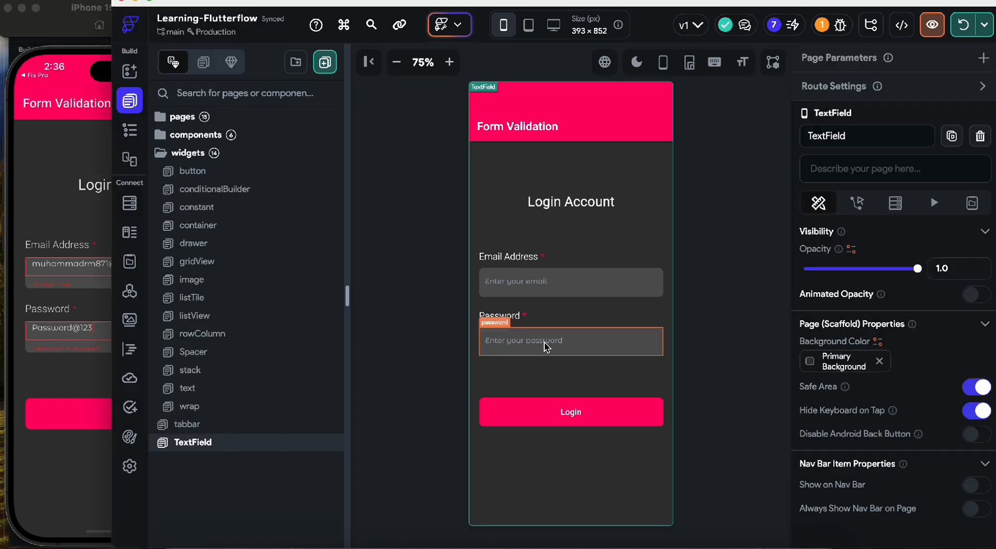
- Make the password input a Password Field with show/hide toggle and hot reload the app
{"action": "left_click", "coordinate": [541, 346]}
{"action": "scroll", "coordinate": [934, 389], "scroll_direction": "down", "scroll_amount": 15}
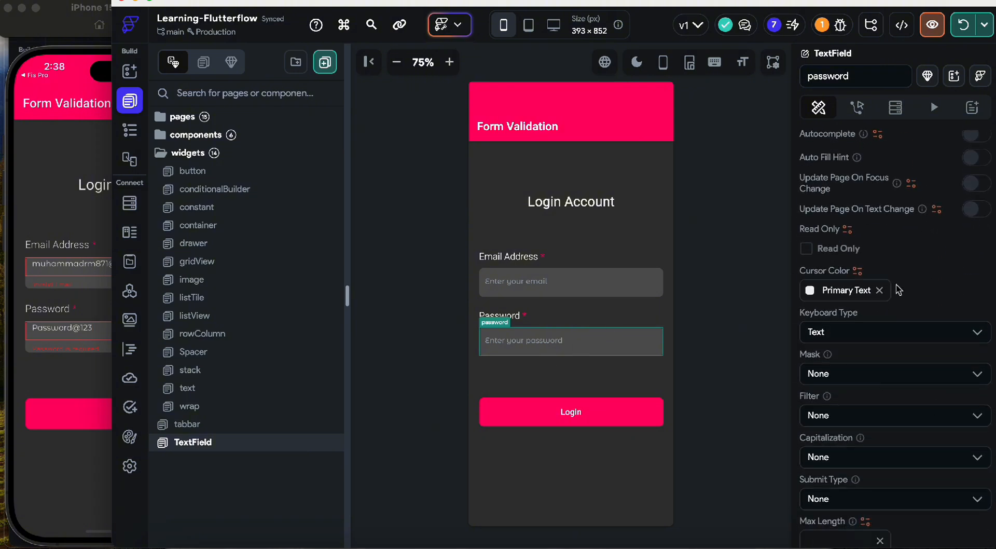
{"action": "scroll", "coordinate": [835, 280], "scroll_direction": "up", "scroll_amount": 5}
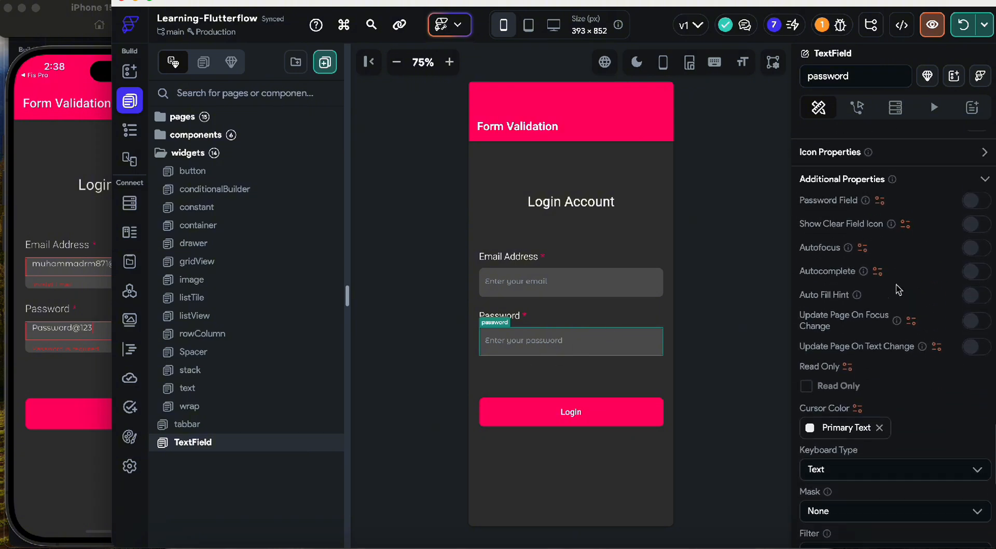
{"action": "left_click", "coordinate": [977, 207]}
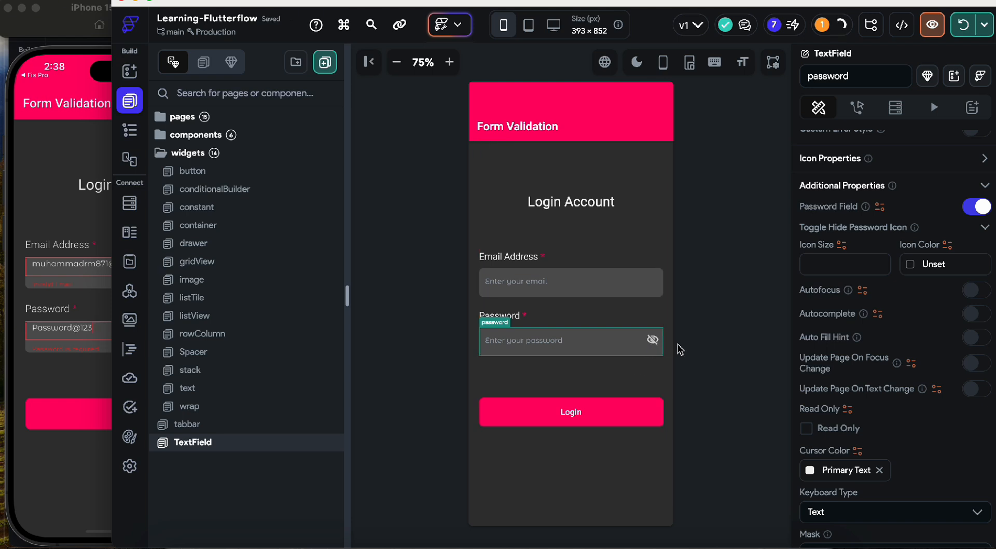
{"action": "left_click", "coordinate": [985, 31]}
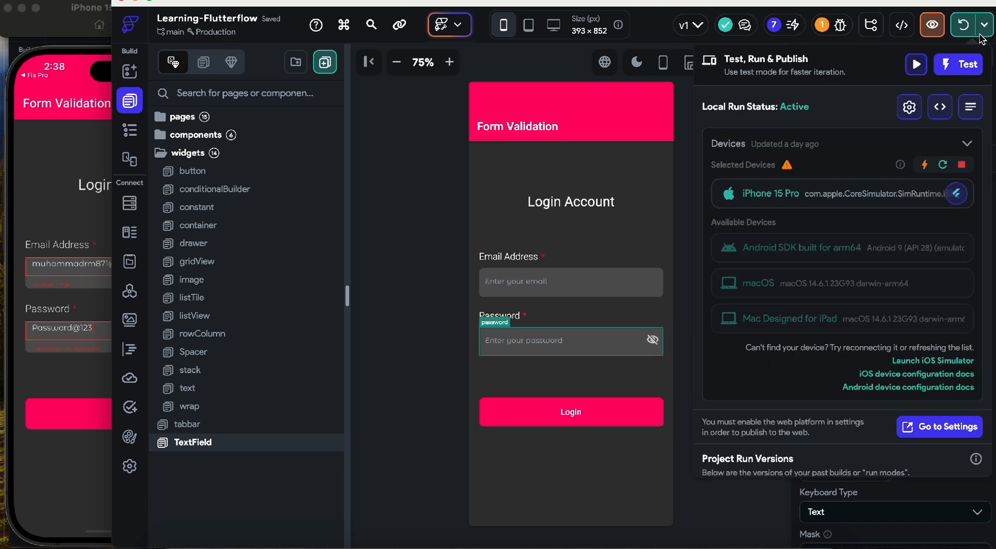
{"action": "left_click", "coordinate": [924, 165]}
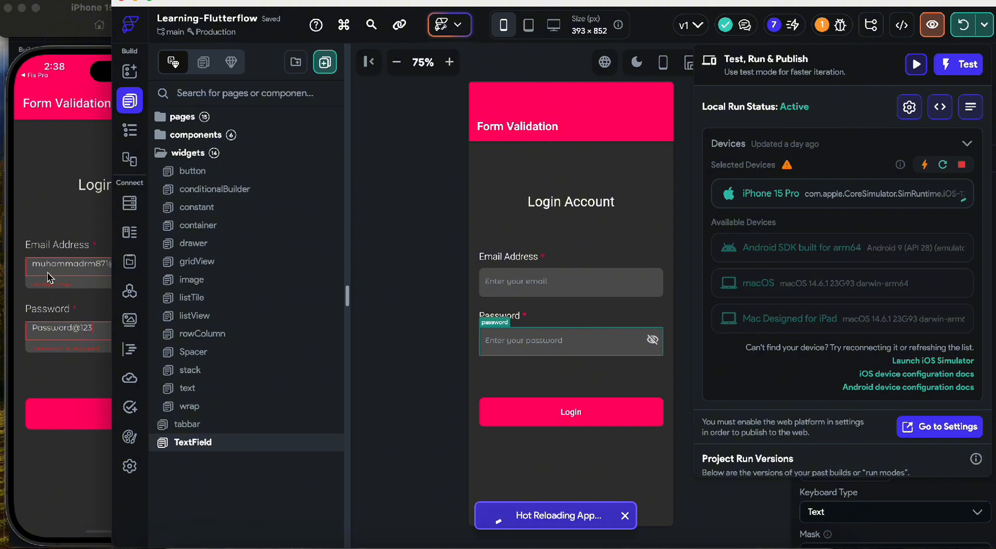
- In the reloaded simulator app, fill the email field with a Gmail address
{"action": "left_click", "coordinate": [106, 297]}
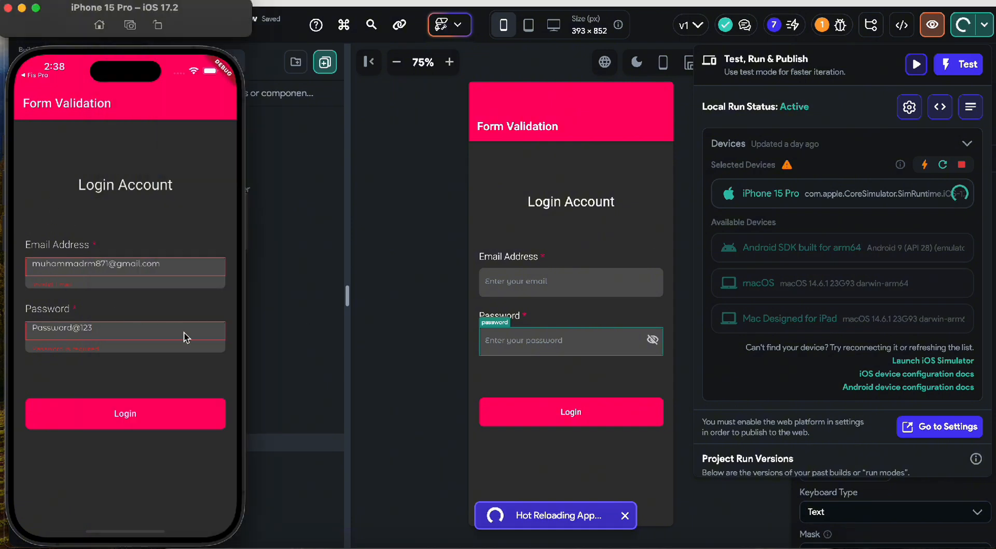
{"action": "left_click", "coordinate": [84, 274]}
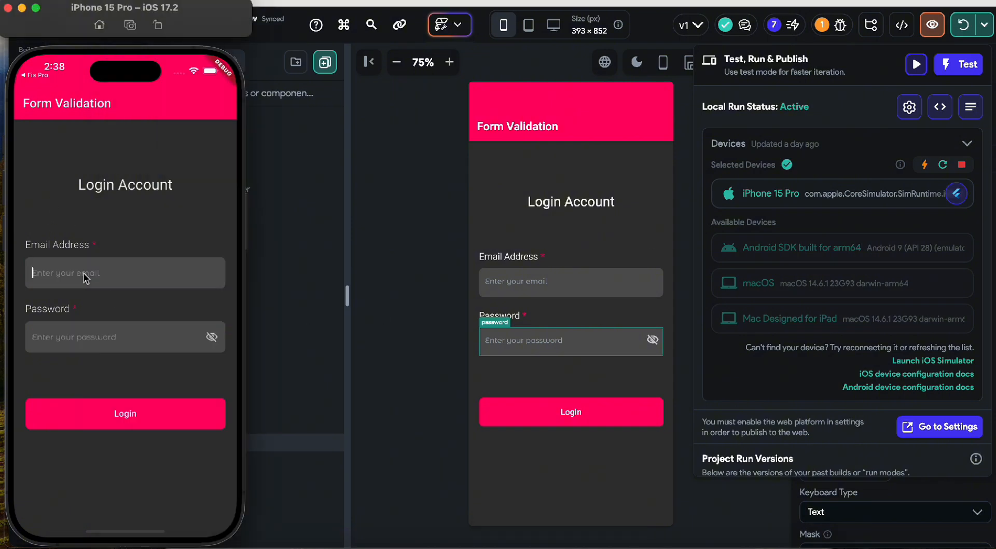
{"action": "left_click", "coordinate": [209, 338]}
{"action": "left_click", "coordinate": [209, 338]}
{"action": "left_click", "coordinate": [121, 289]}
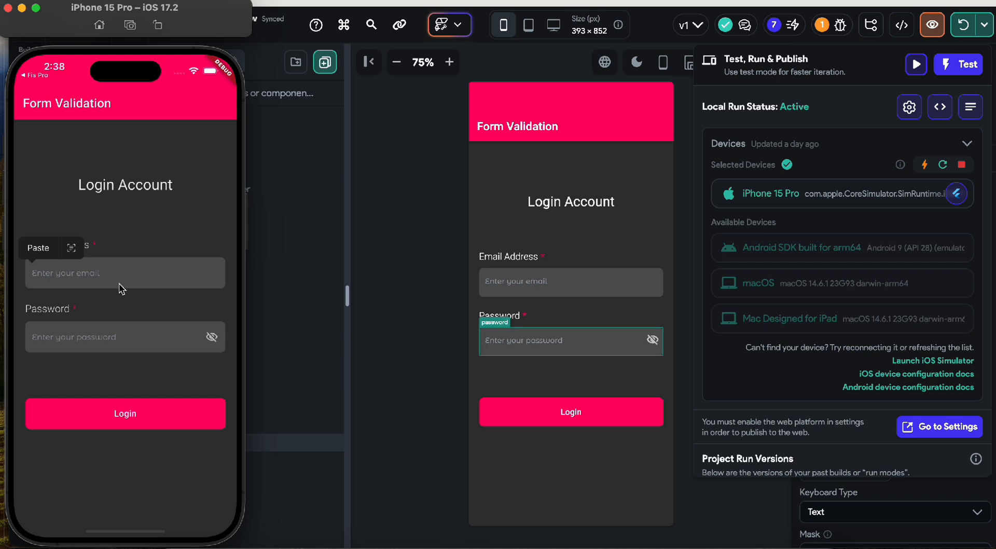
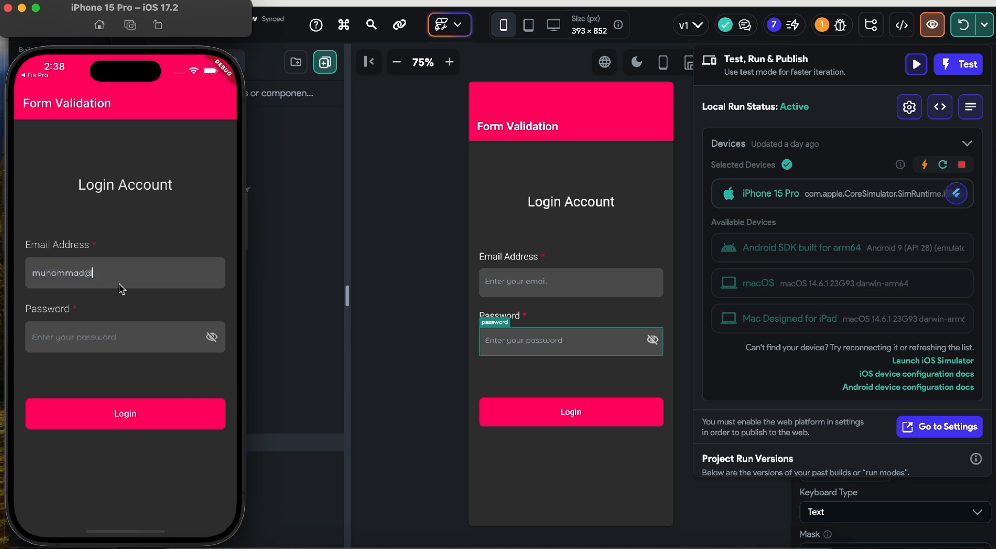
- Enter a password, toggle it between hidden and visible, then submit with Login
{"action": "left_click", "coordinate": [118, 327]}
{"action": "type", "text": "•••••••••••••••"}
{"action": "left_click", "coordinate": [212, 337]}
{"action": "left_click", "coordinate": [211, 338]}
{"action": "left_click", "coordinate": [211, 339]}
{"action": "left_click", "coordinate": [121, 422]}
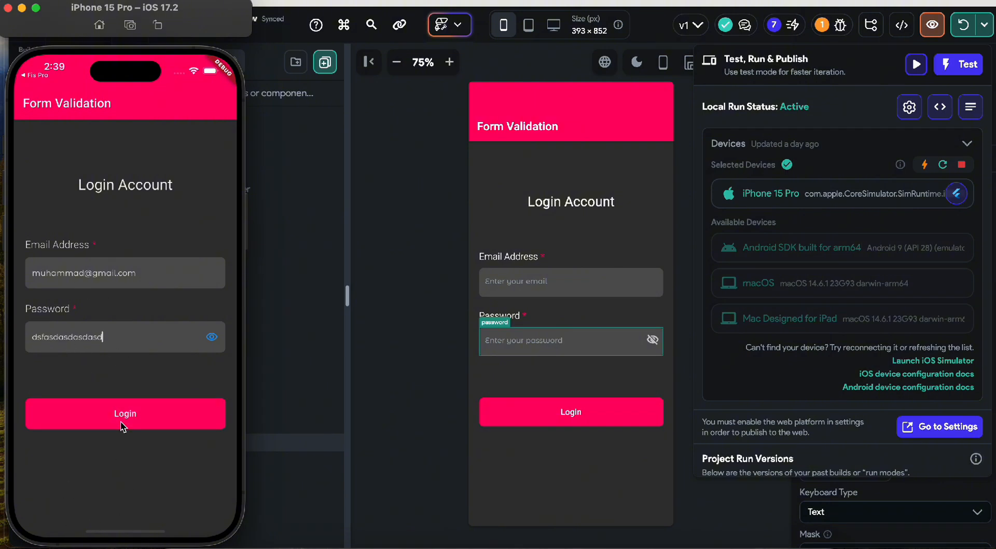